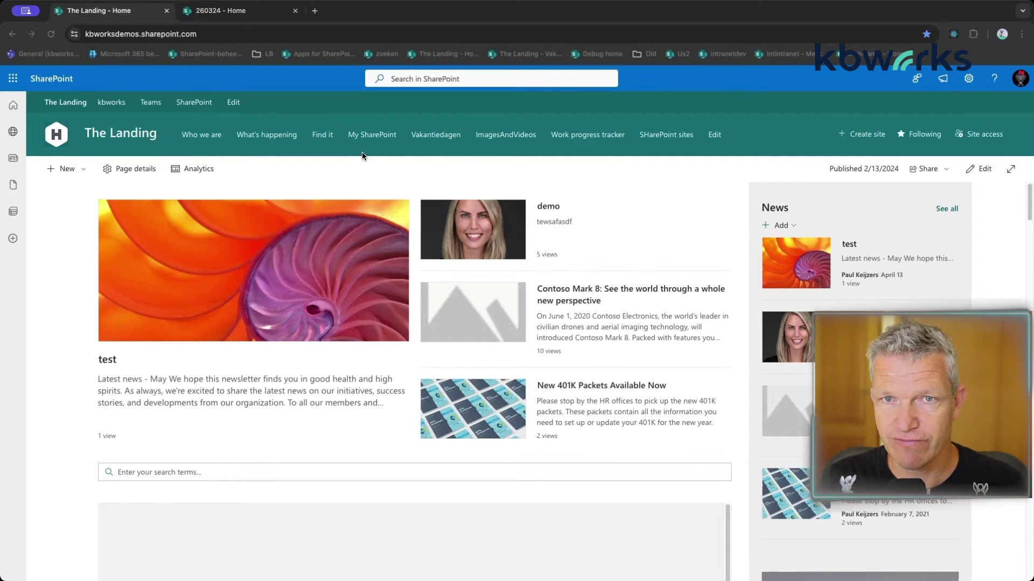
Step: Compare the home page of The Landing with the home page of the 260324 team site
left_click(217, 12)
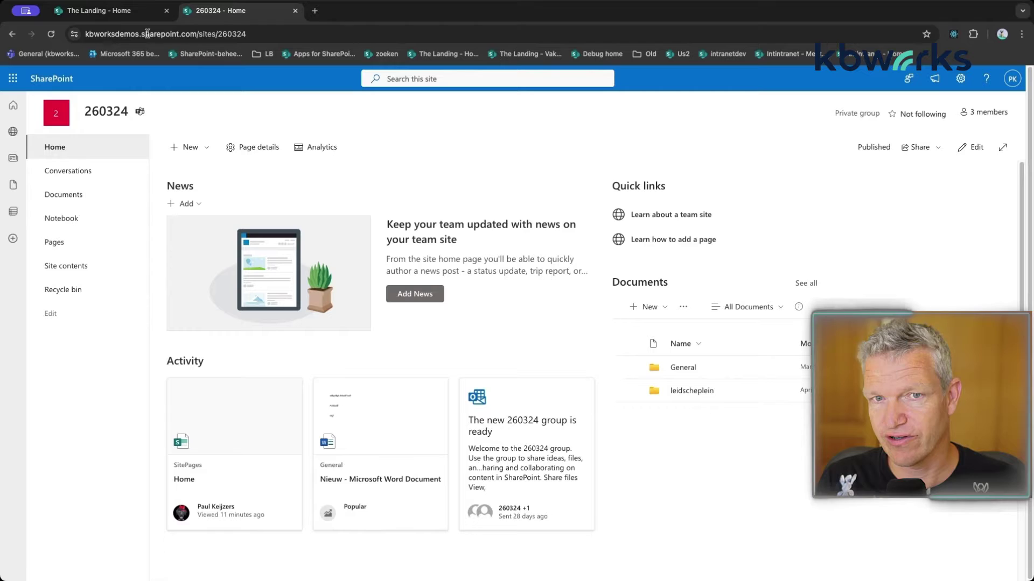
left_click(137, 11)
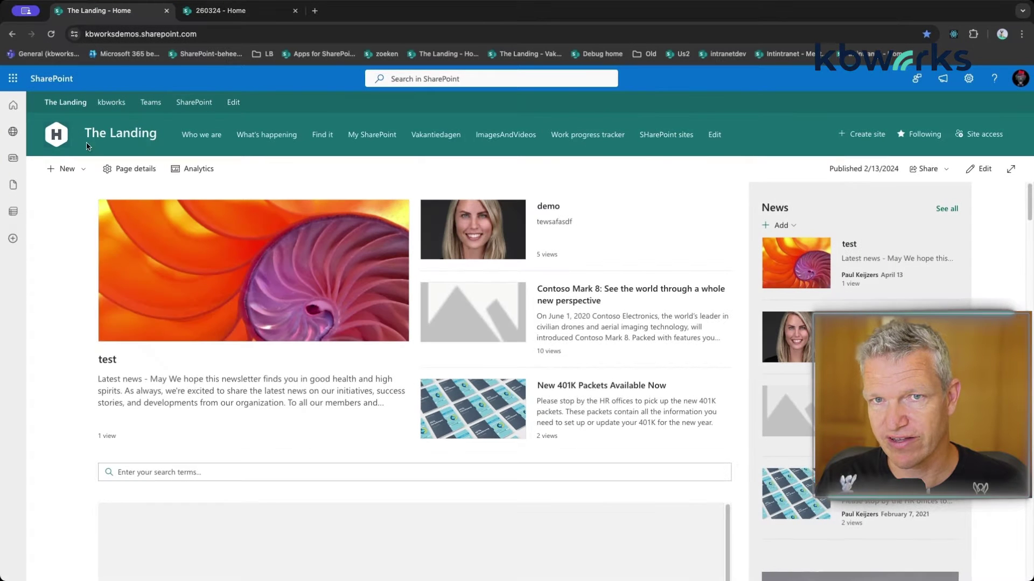
left_click(215, 11)
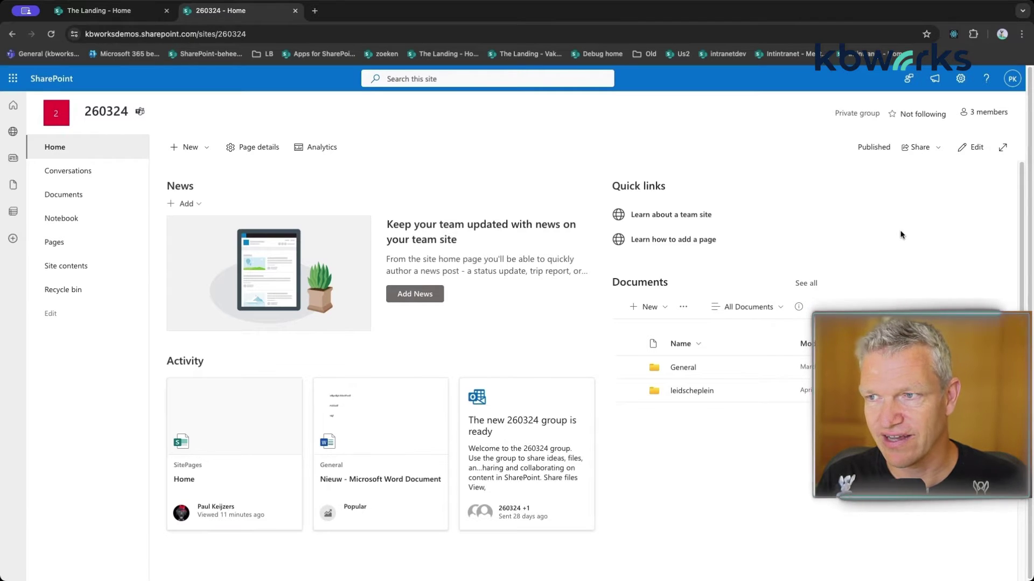
Step: Edit the 260324 home page and set its thumbnail to the stock illustration of an adult and child among plants
left_click(975, 149)
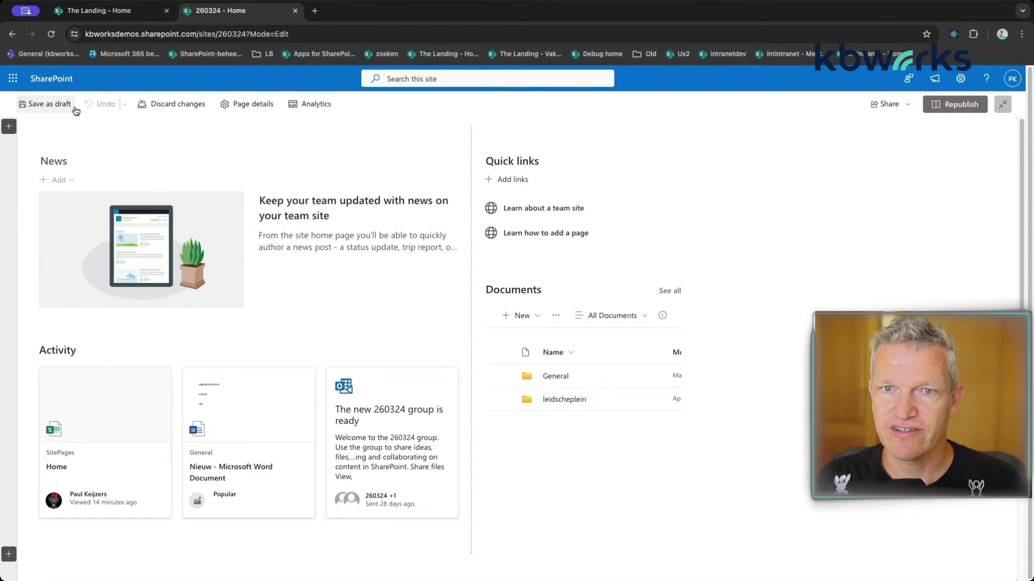
left_click(246, 107)
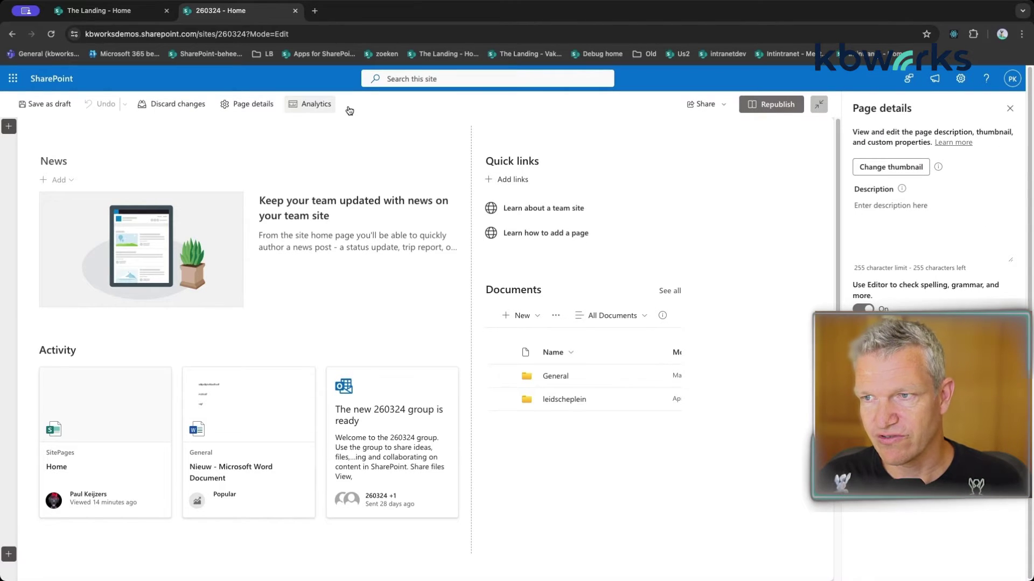
left_click(874, 170)
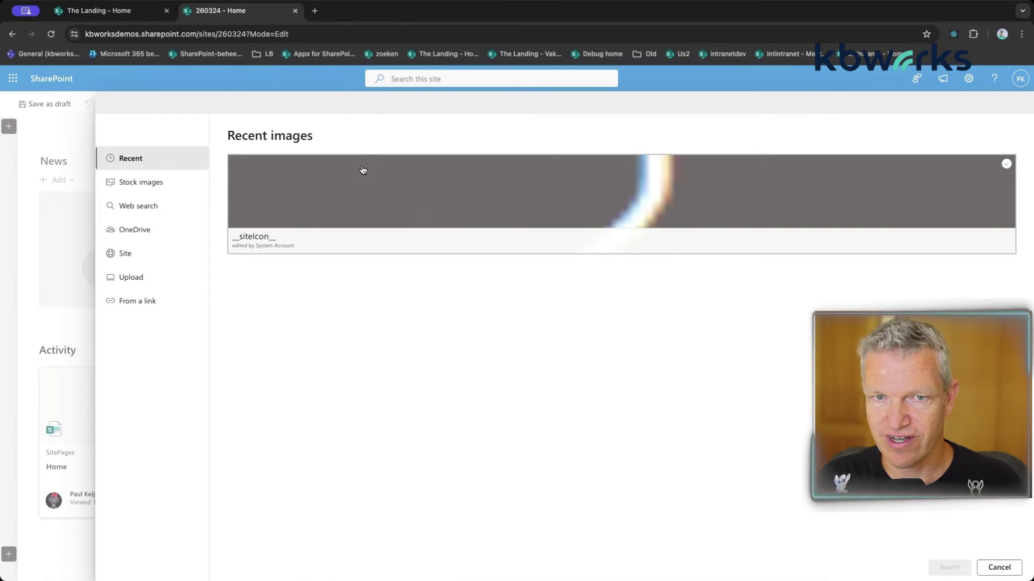
left_click(161, 181)
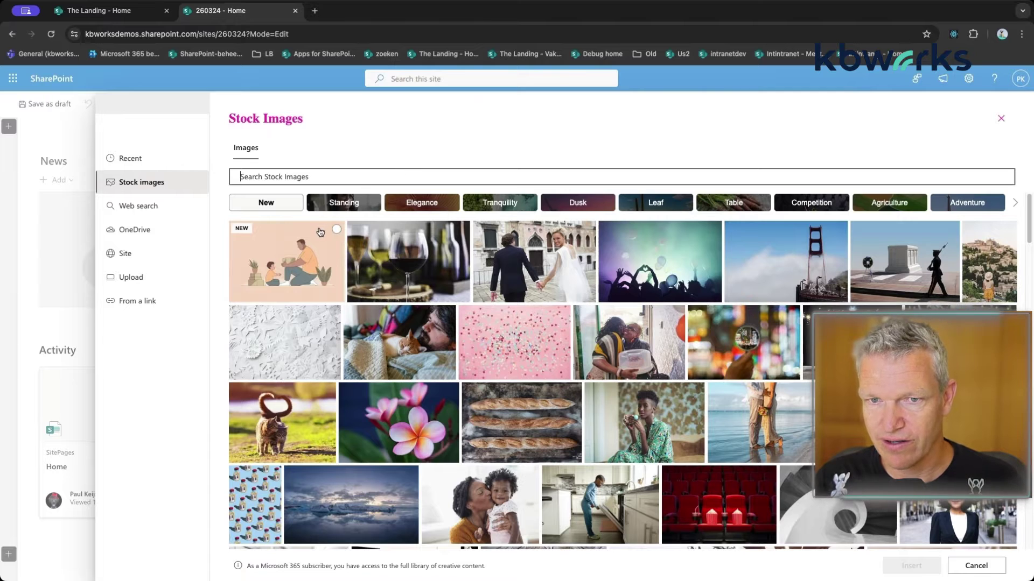
left_click(304, 254)
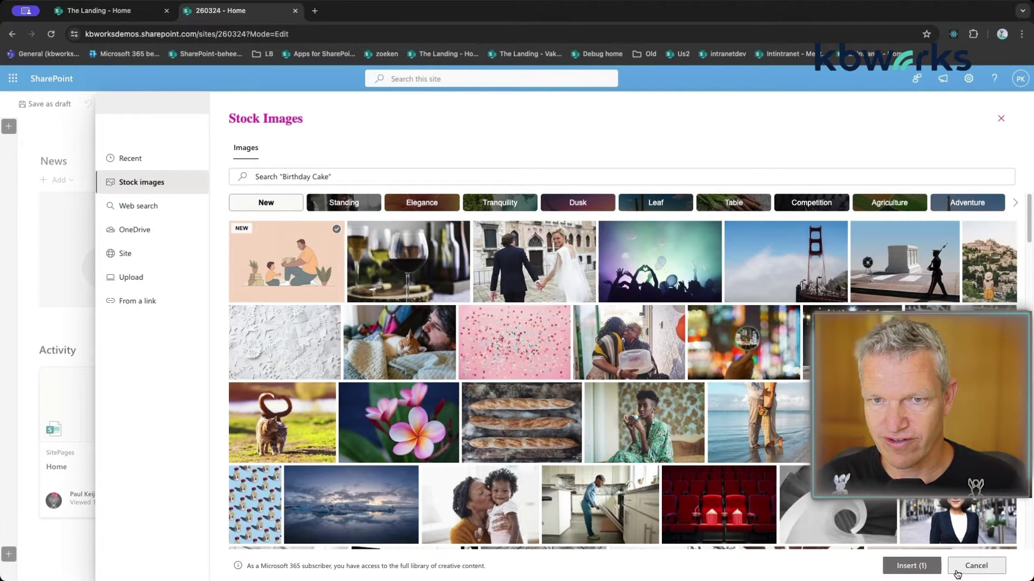
left_click(911, 565)
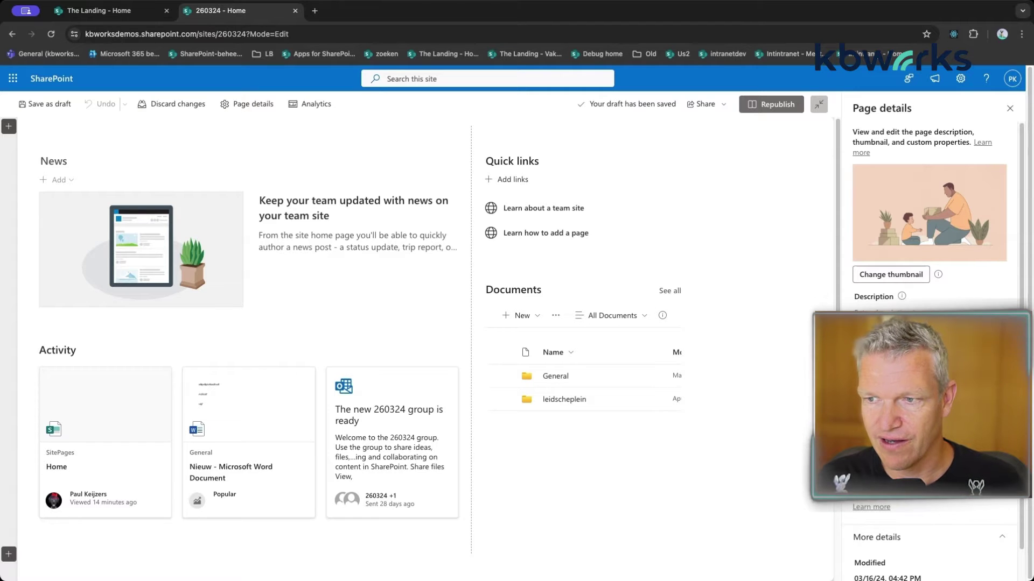
Step: Review the rest of the home page's details and its page analytics
scroll(894, 308, "down", 1)
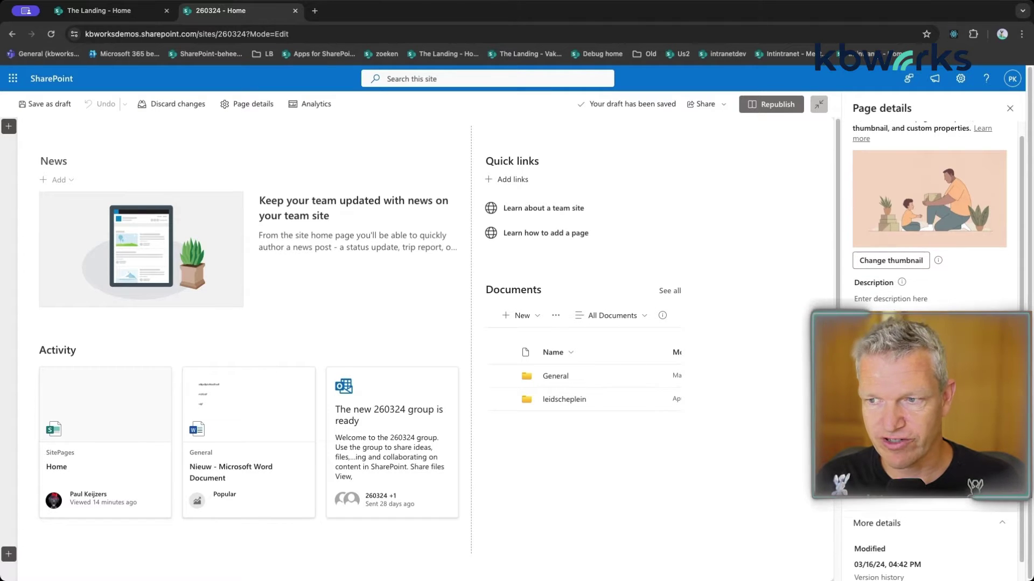
scroll(894, 308, "down", 1)
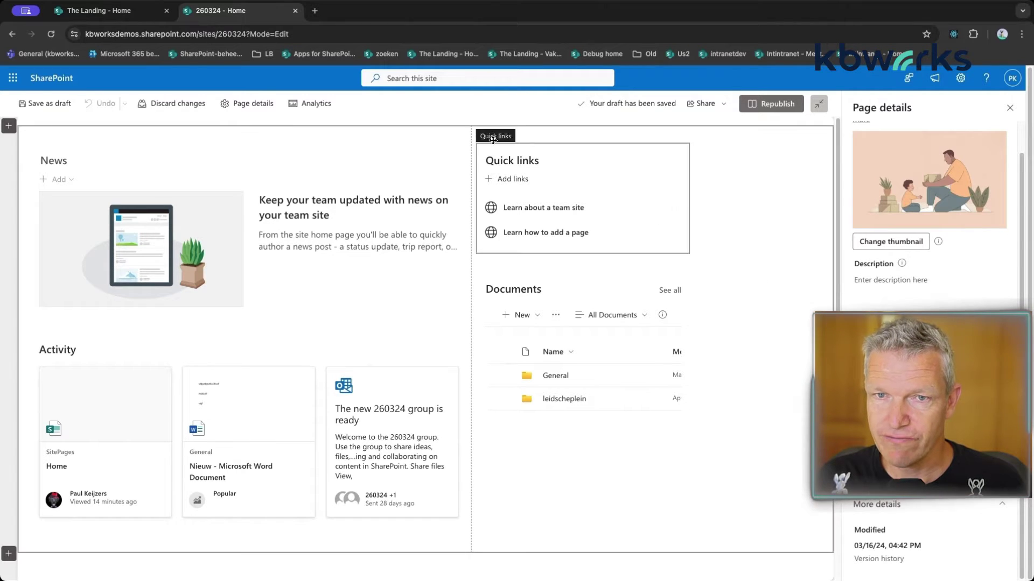
left_click(307, 105)
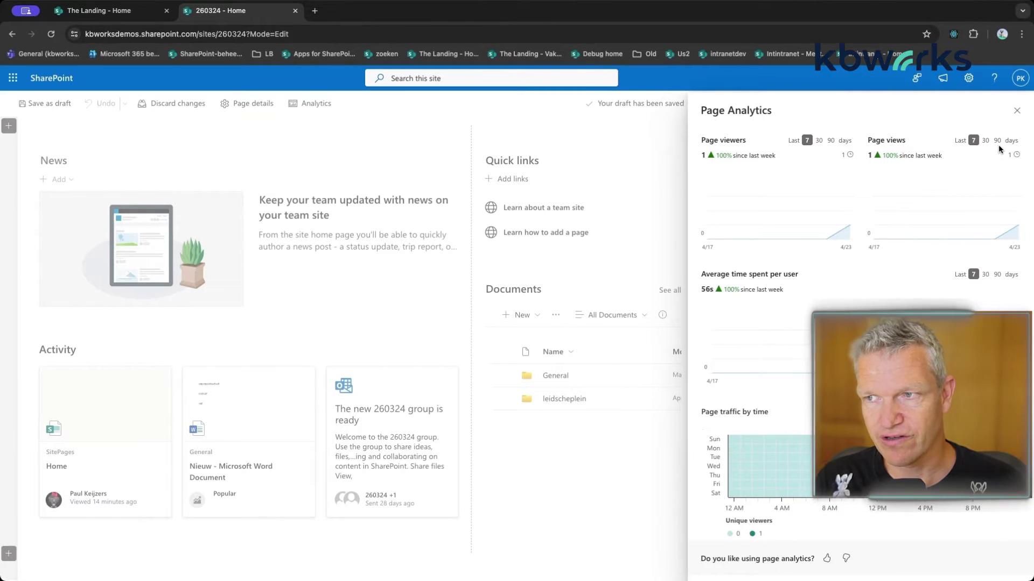
left_click(1018, 114)
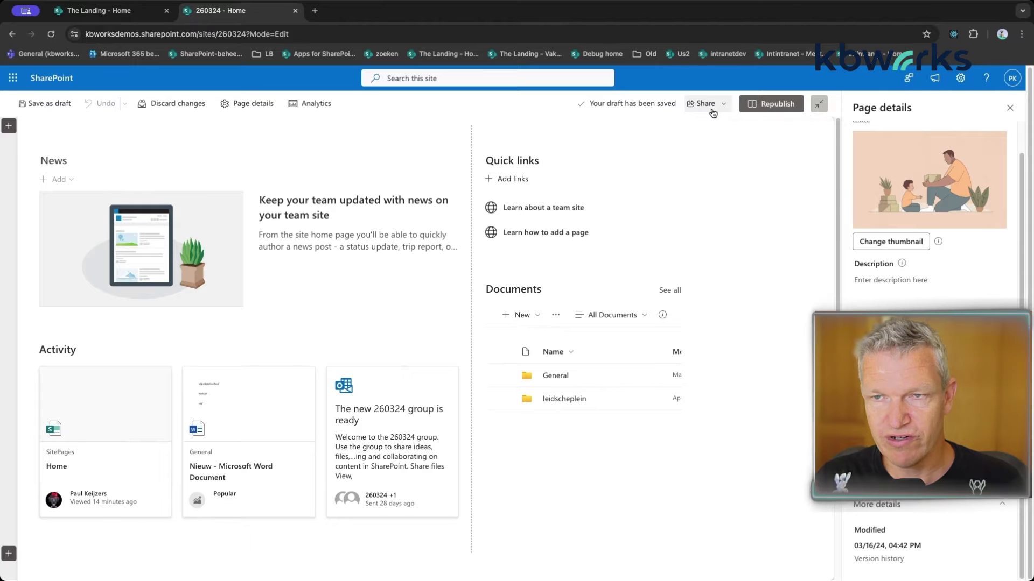
Step: Republish the 260324 home page
left_click(789, 107)
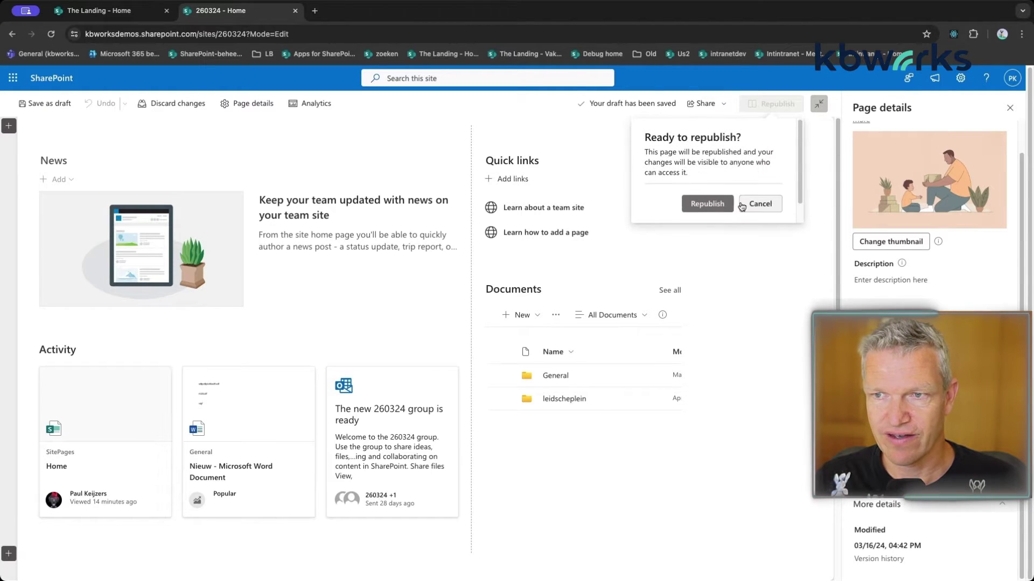
left_click(706, 204)
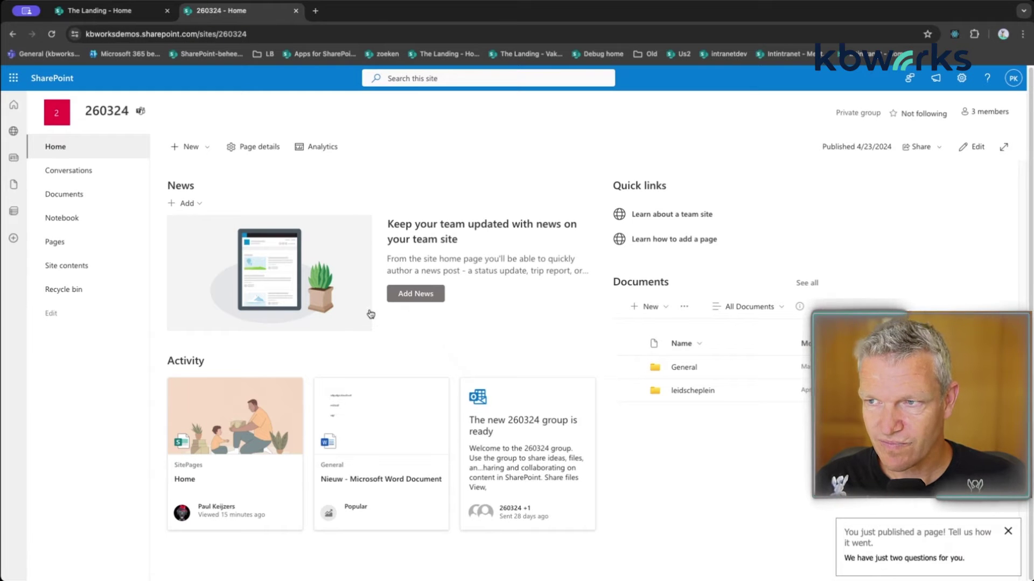
Step: Reopen the home page for editing and delete the News web part
left_click(972, 148)
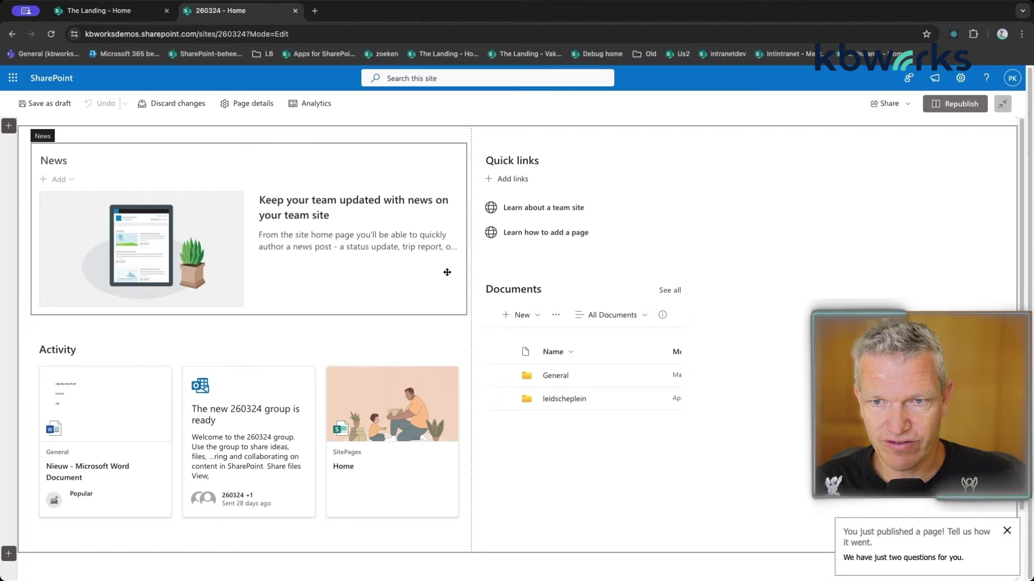
left_click(372, 244)
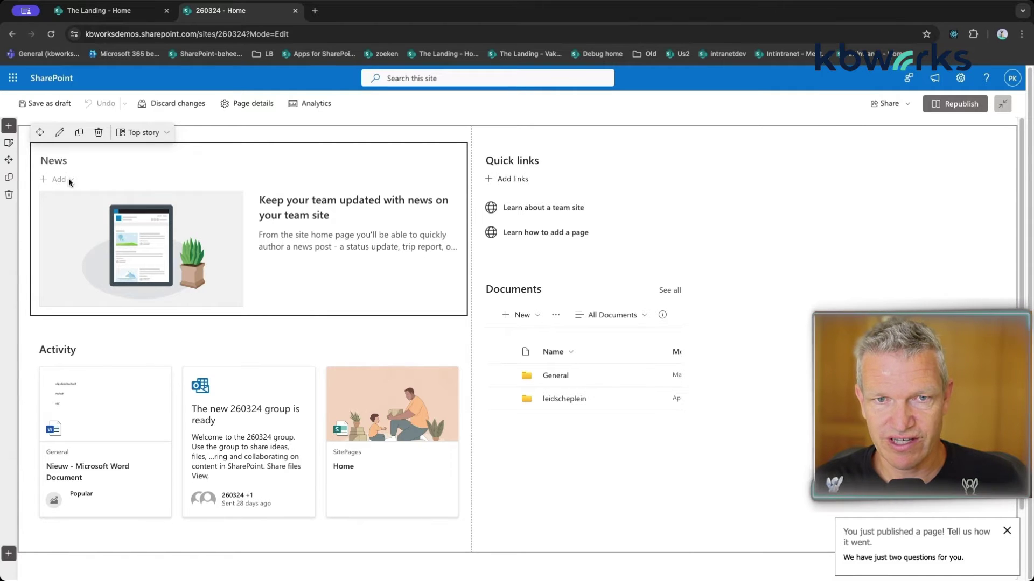
left_click(98, 132)
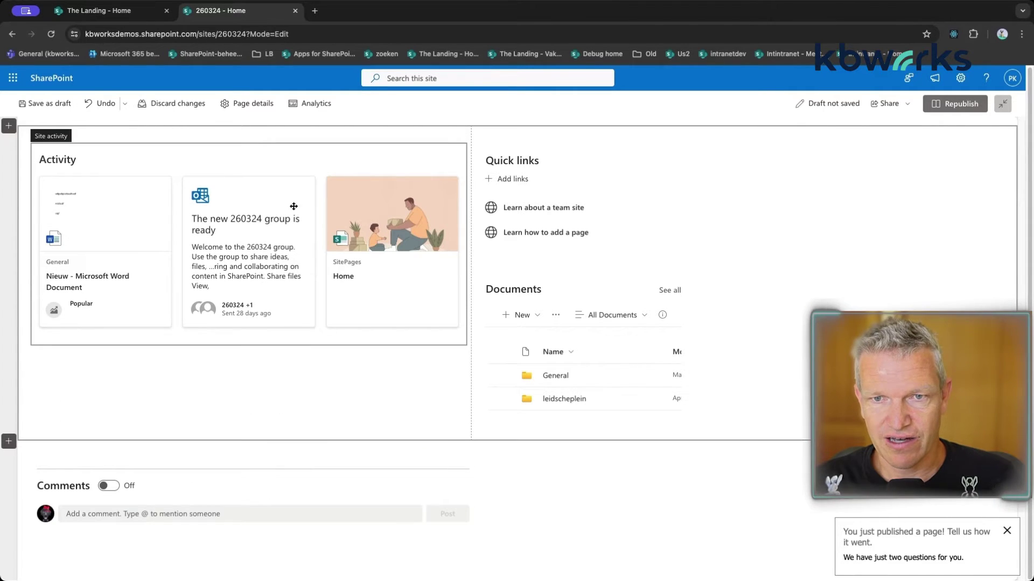
Step: Add a Hero web part above the Activity web part in the first column
left_click(248, 135)
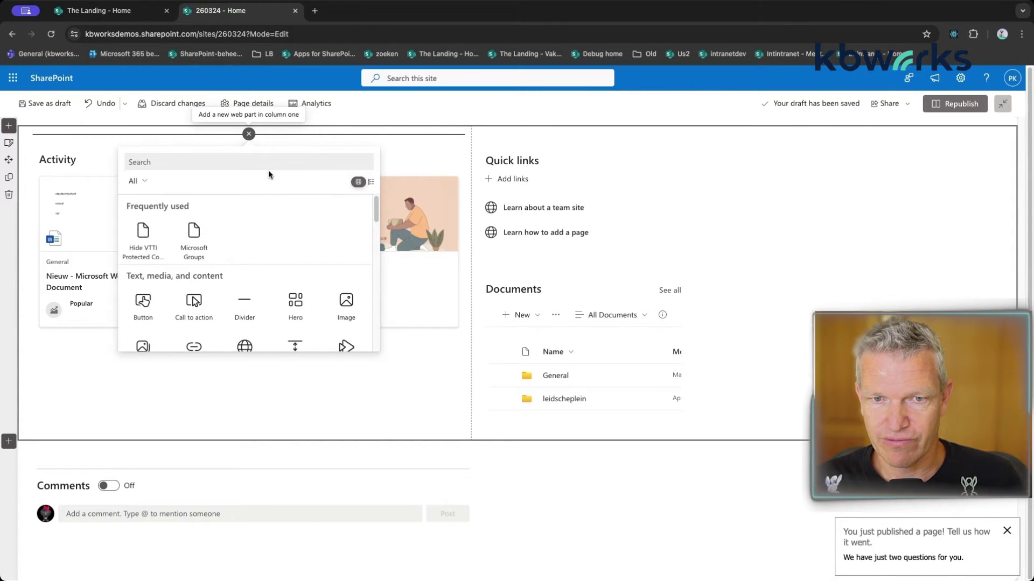
scroll(323, 257, "down", 2)
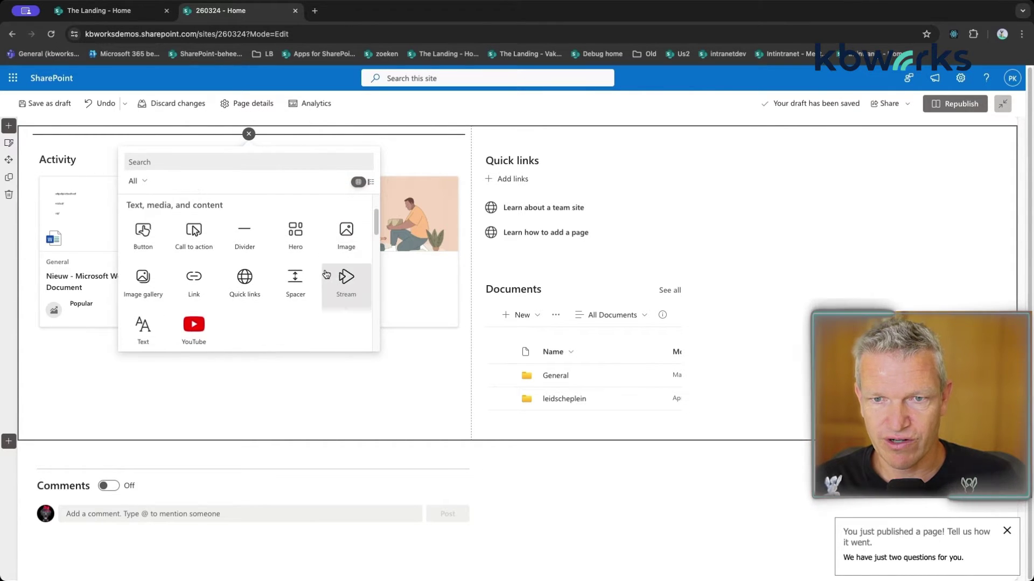
left_click(295, 237)
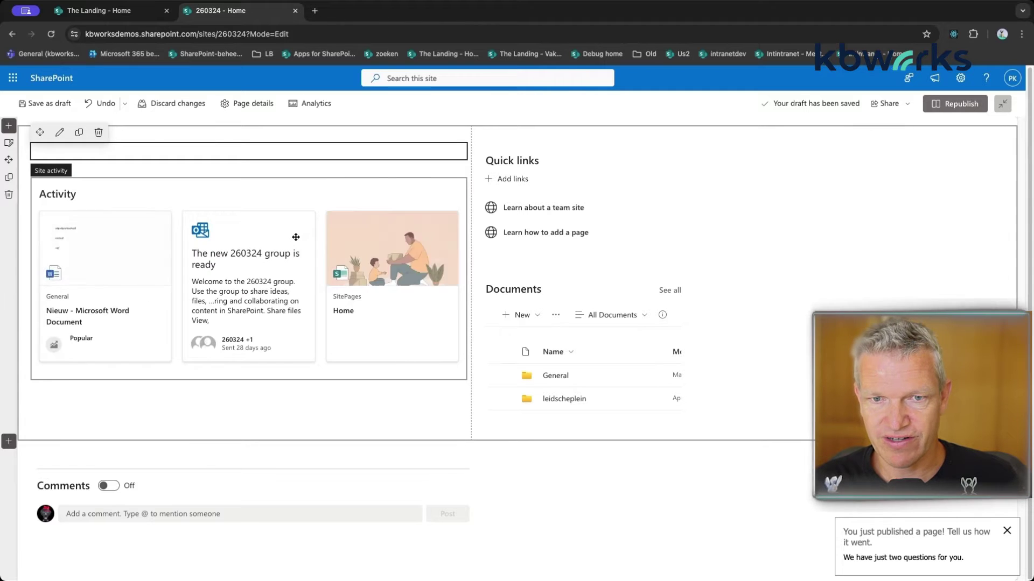
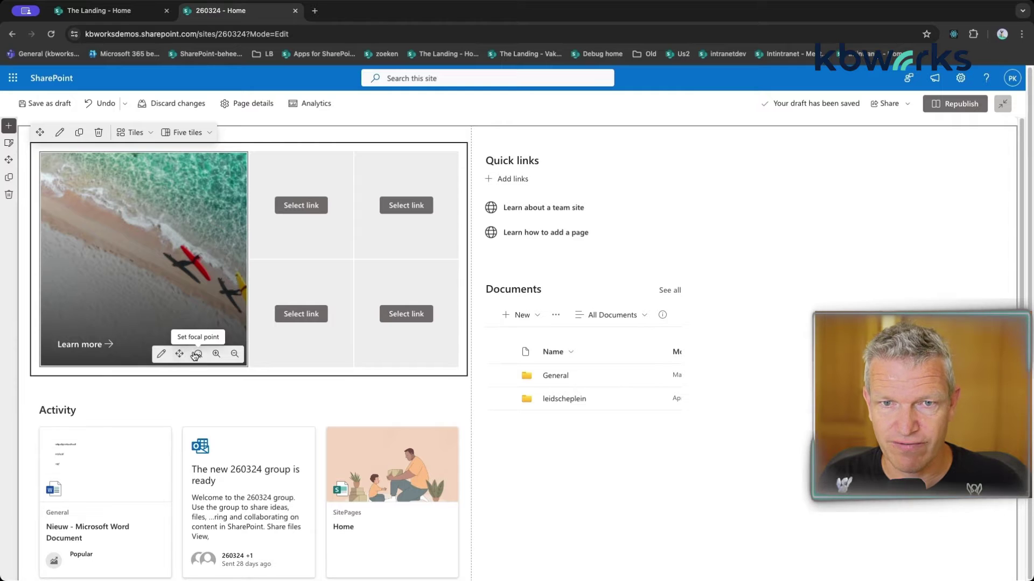
Step: Adjust the focal point of the beach image in the Hero's large tile
left_click(198, 354)
left_click_drag(145, 254, 149, 247)
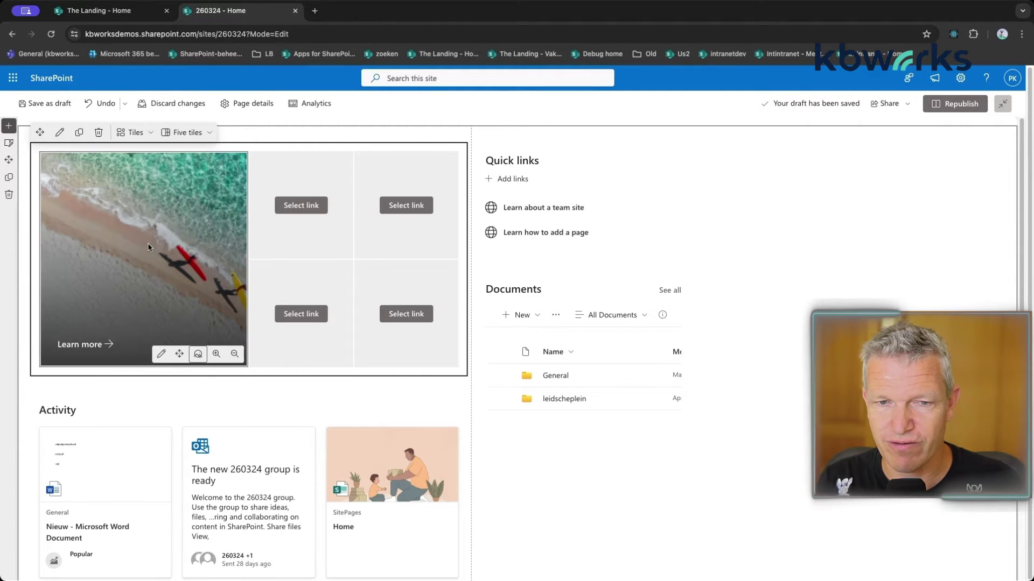
left_click(162, 355)
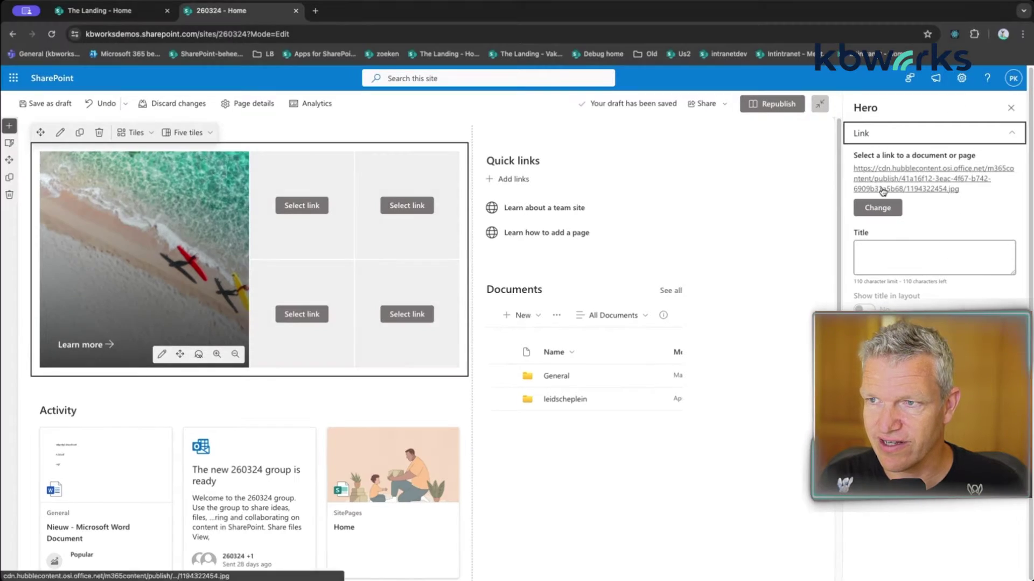
left_click(936, 135)
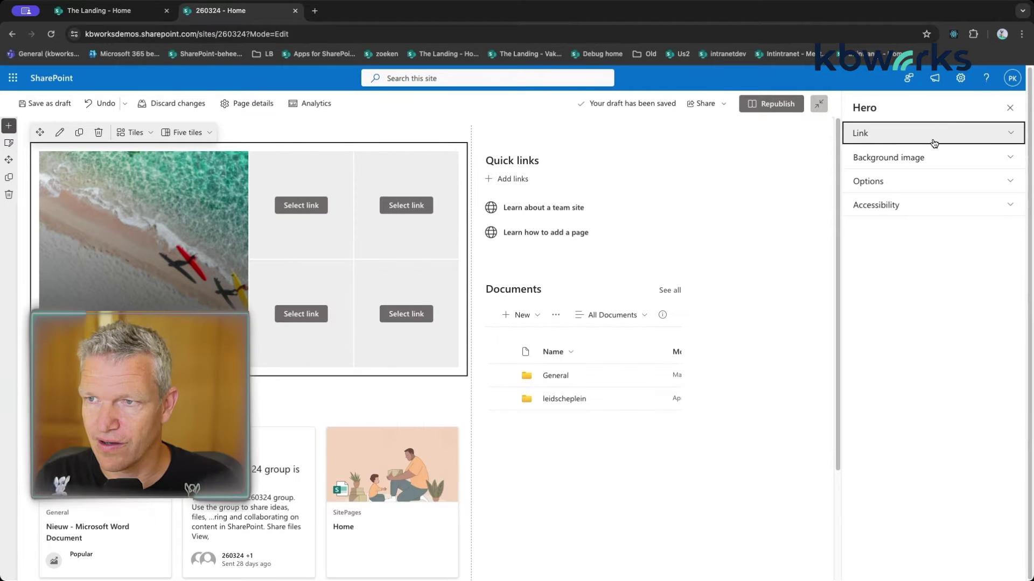
left_click(930, 139)
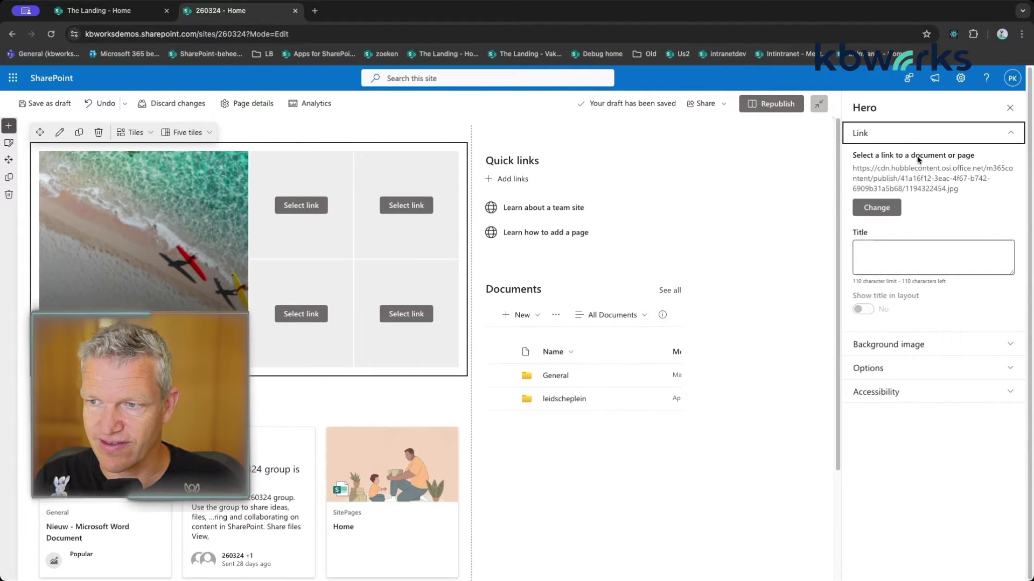
left_click(901, 349)
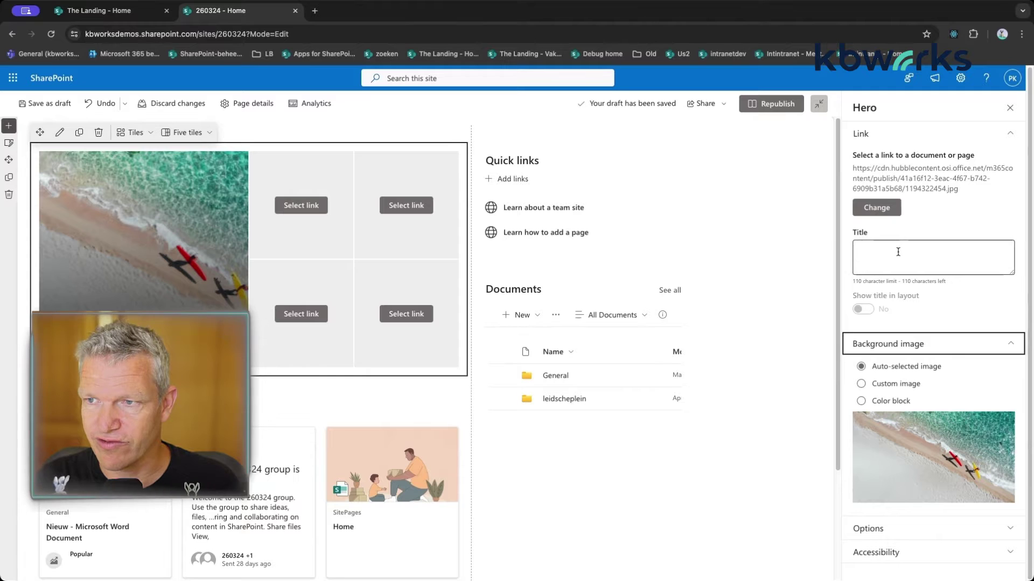
left_click(888, 210)
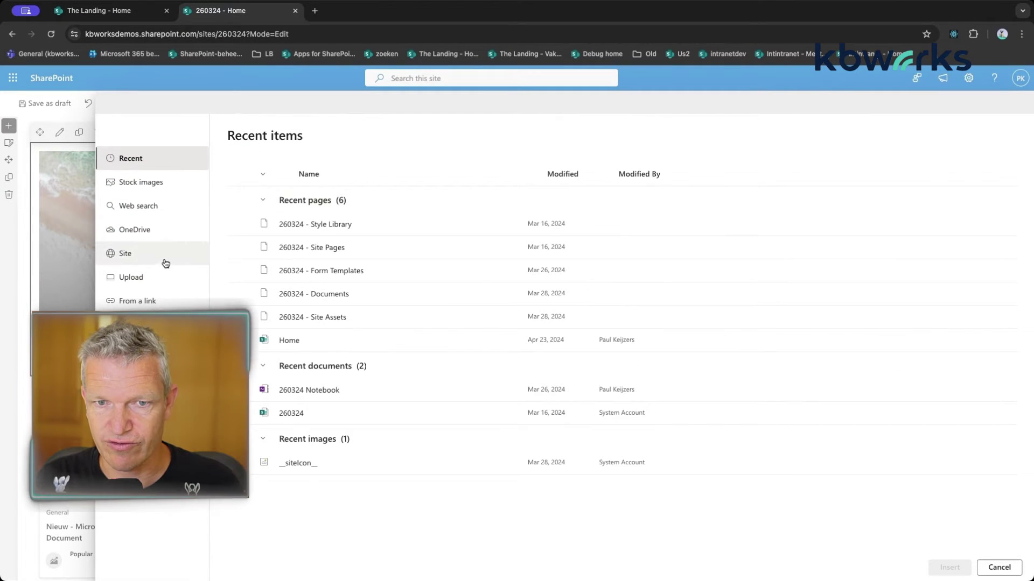
left_click(134, 302)
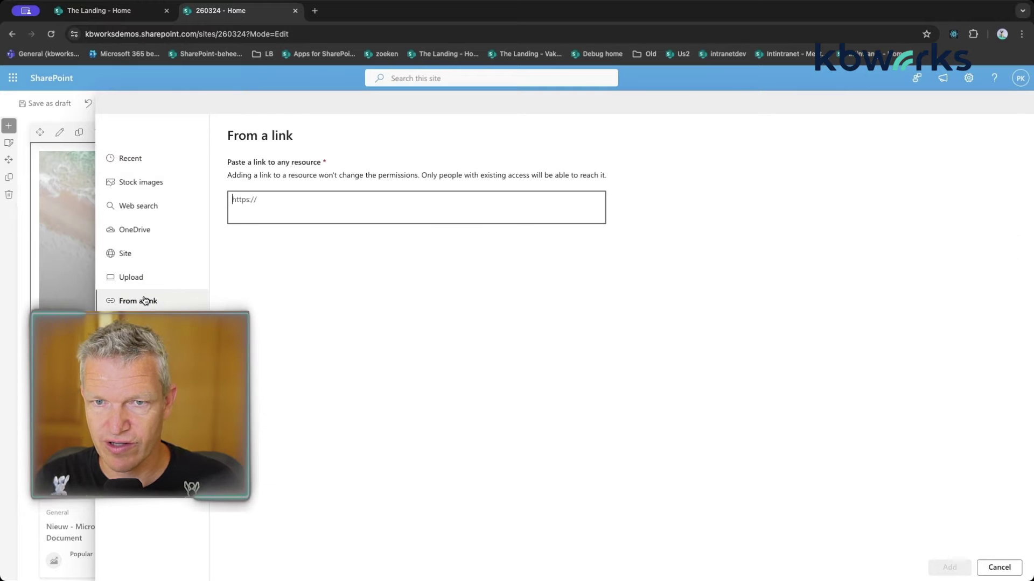
left_click(291, 201)
type("https:/")
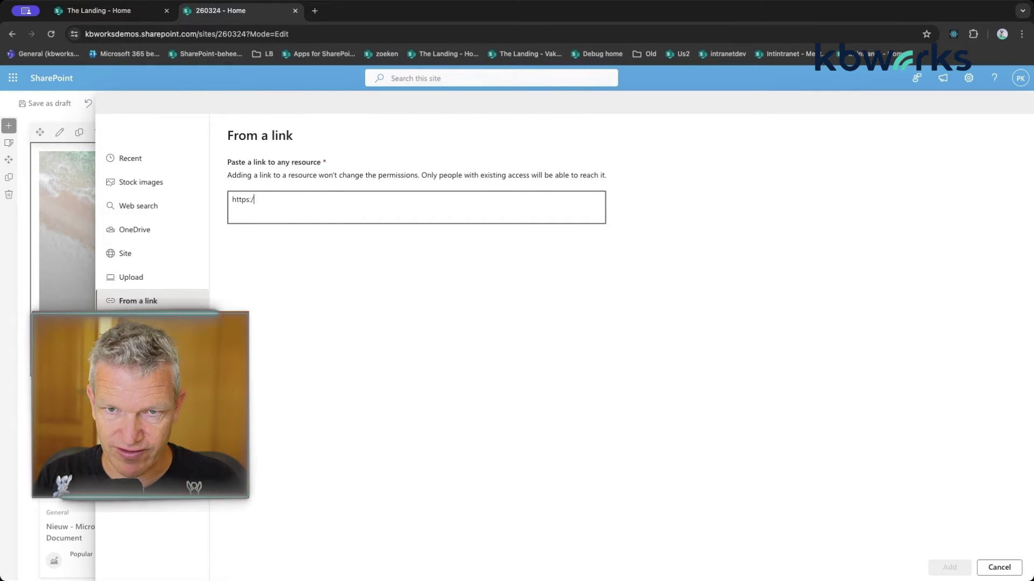
type("/kbwork")
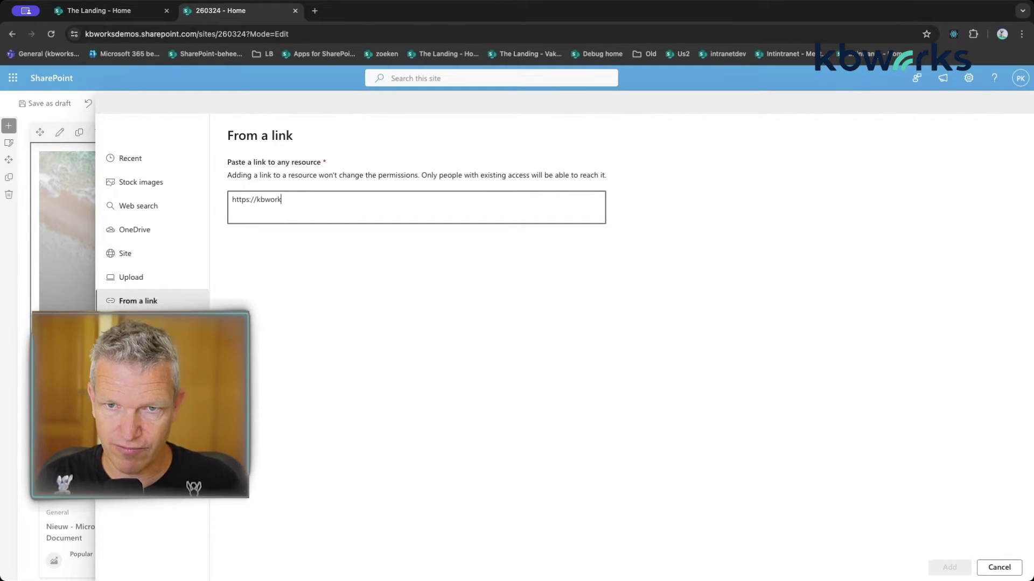
type("s.eu")
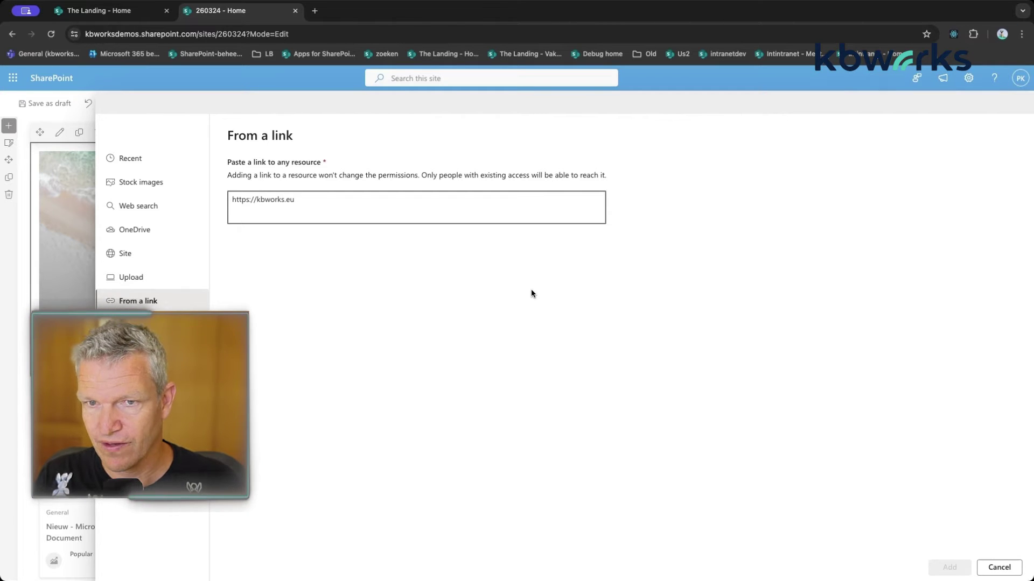
left_click(949, 567)
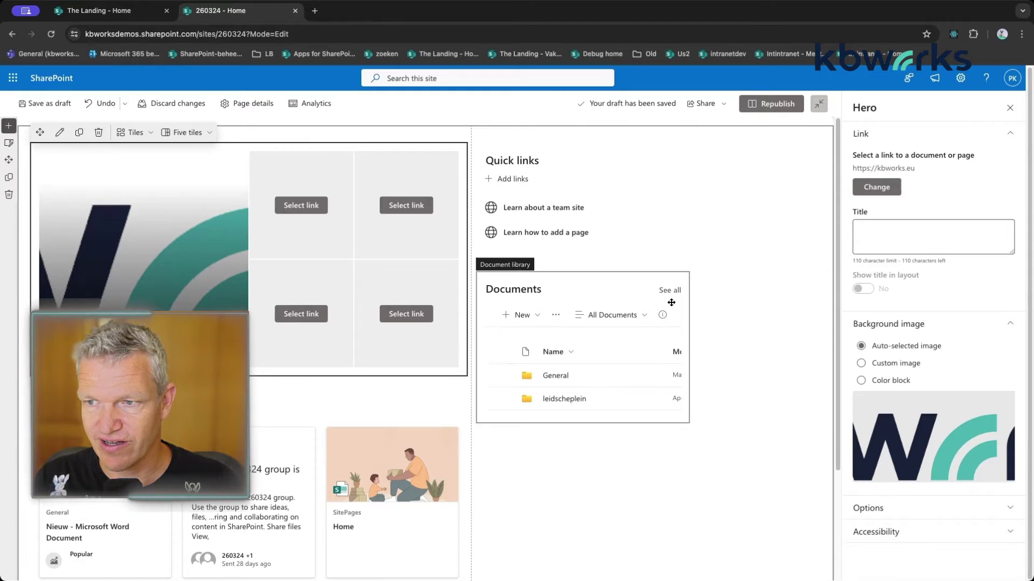
Step: Replace the Hero tile's background with a custom stock image, searching for "surf" and inserting the aerial beach shot with surfboards
left_click(887, 365)
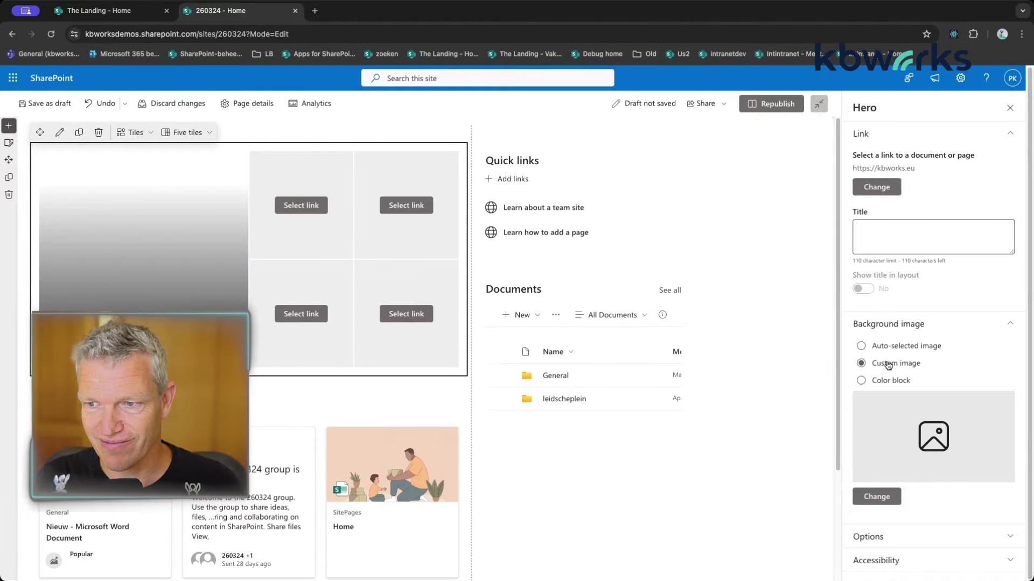
left_click(877, 496)
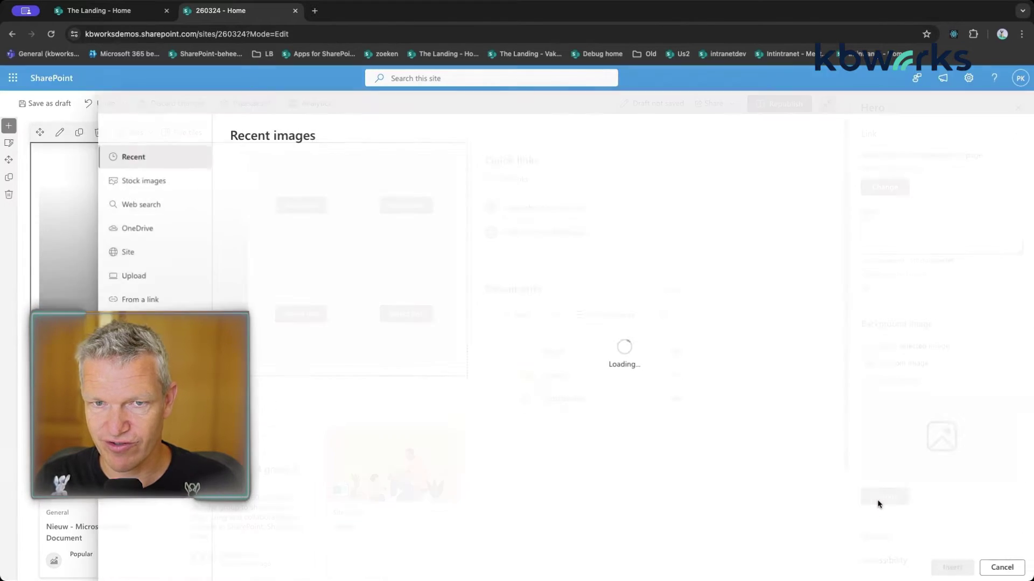
left_click(175, 184)
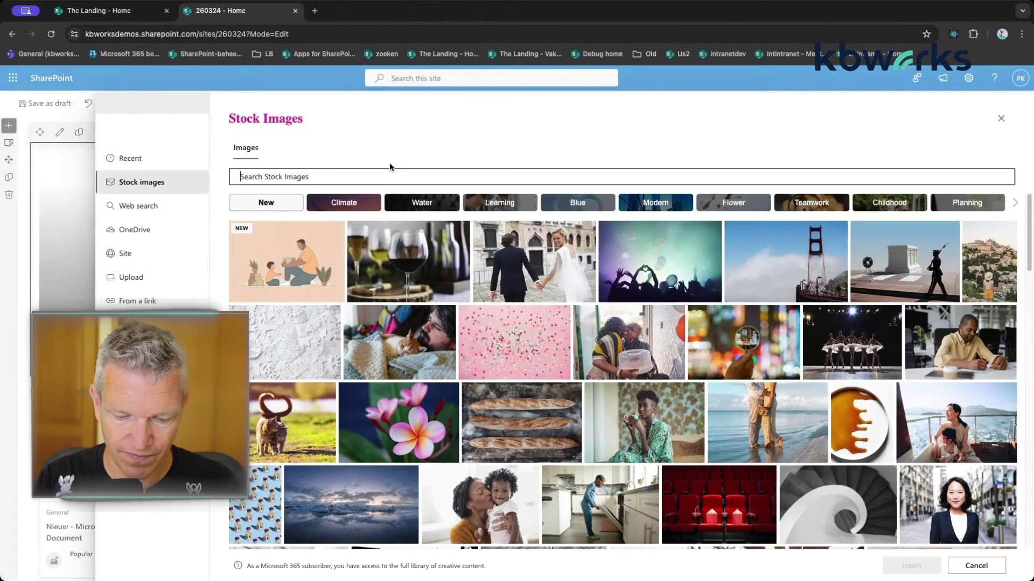
type("surf")
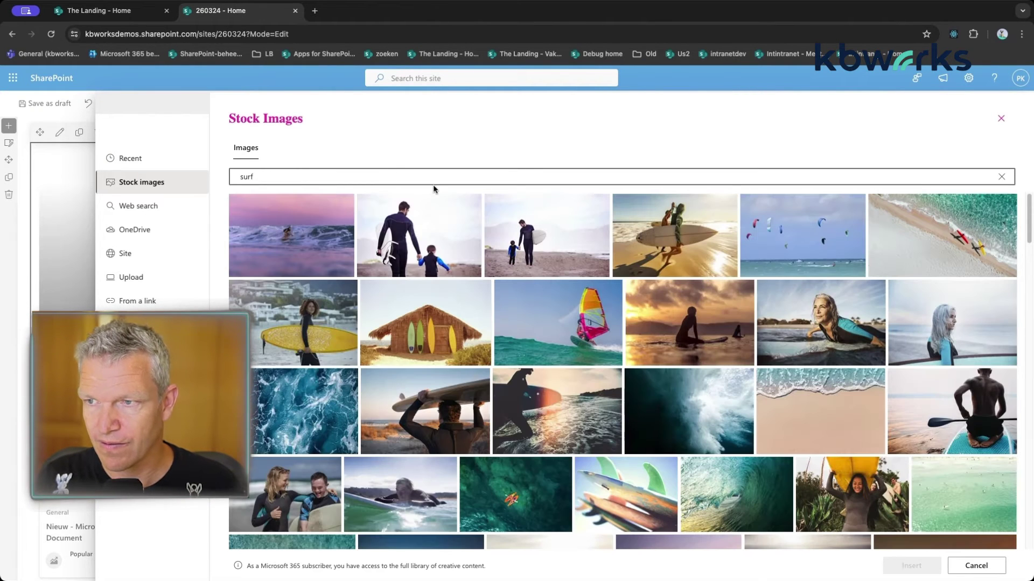
left_click(926, 242)
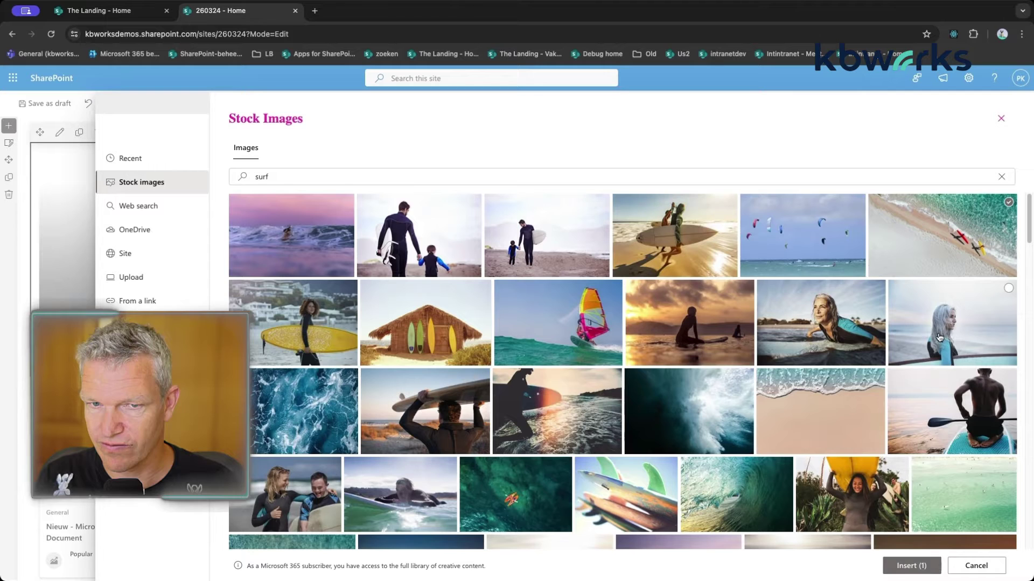
left_click(911, 566)
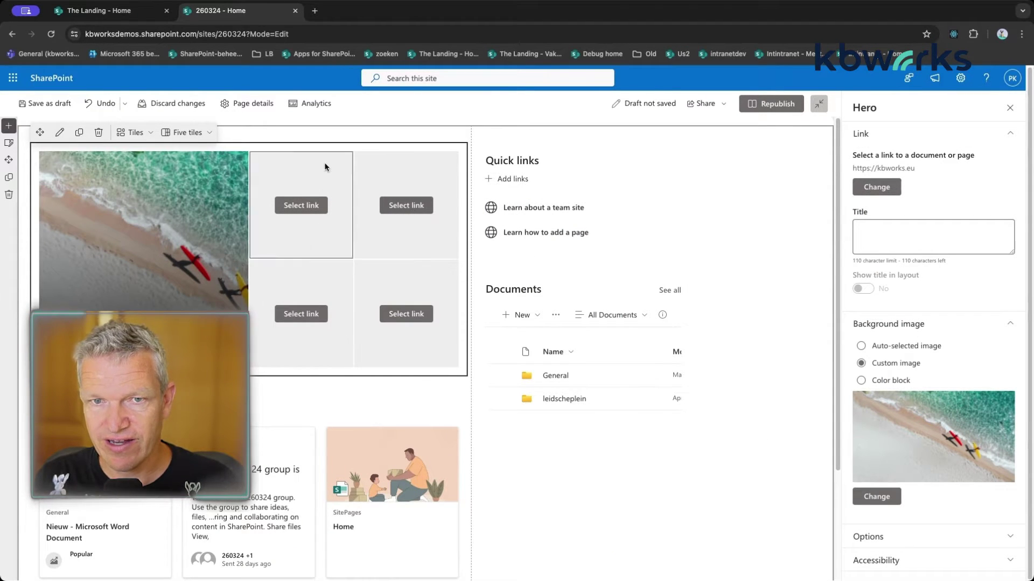
Step: Change the Hero web part's layout to One tile
left_click(187, 134)
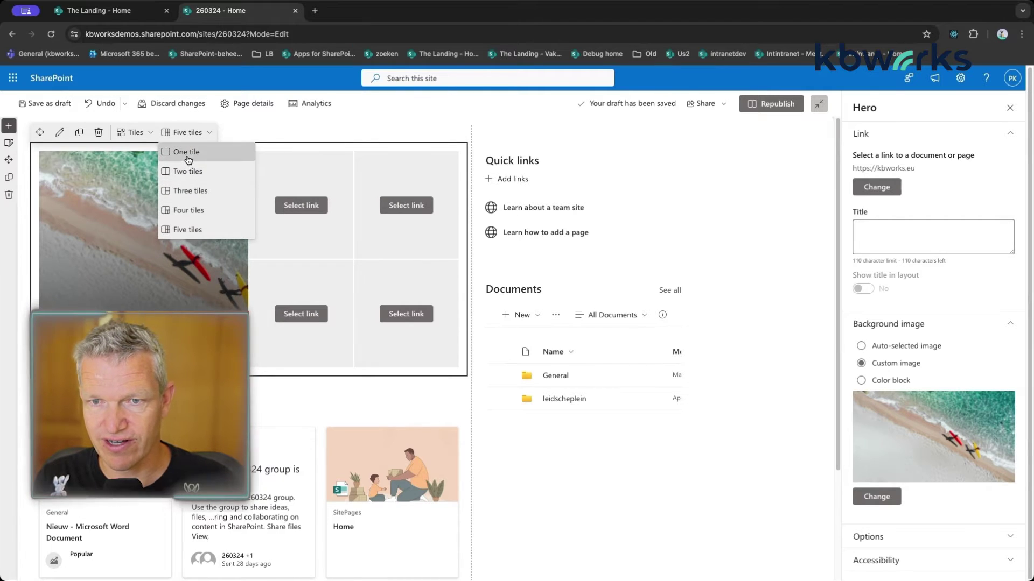
left_click(187, 160)
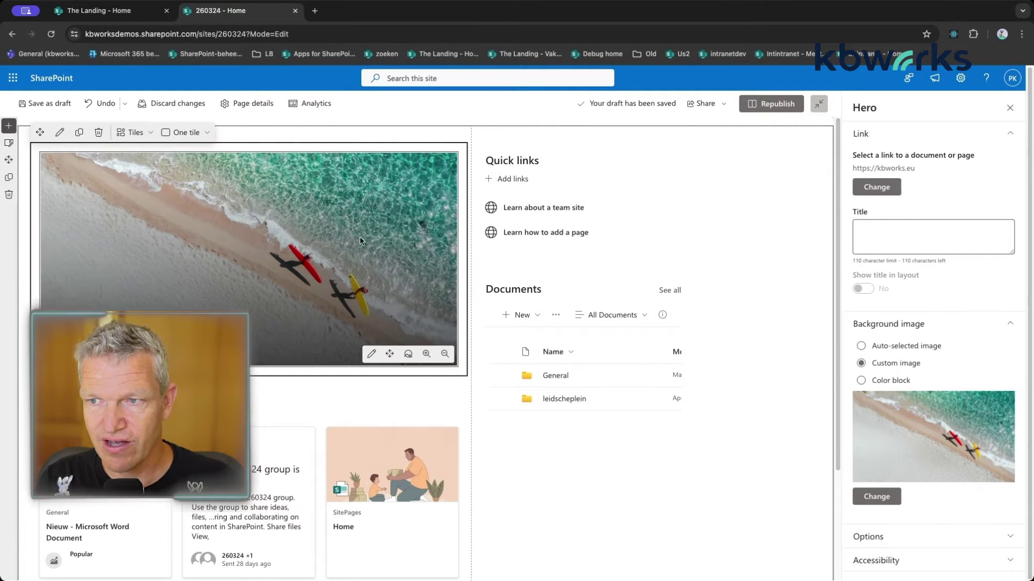
left_click(786, 236)
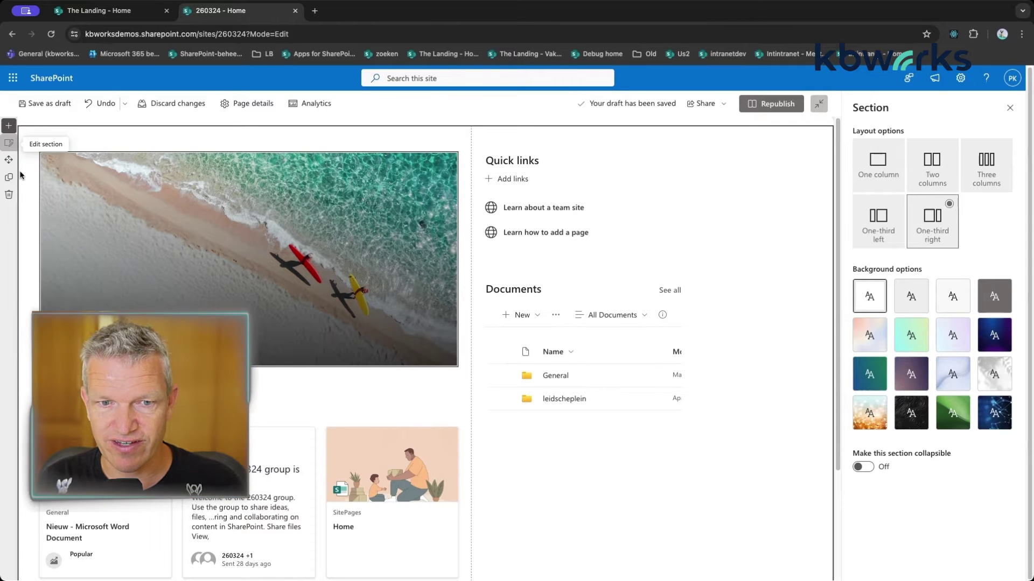
Step: Add a vertical section to the page from below the existing section
scroll(20, 415, "down", 3)
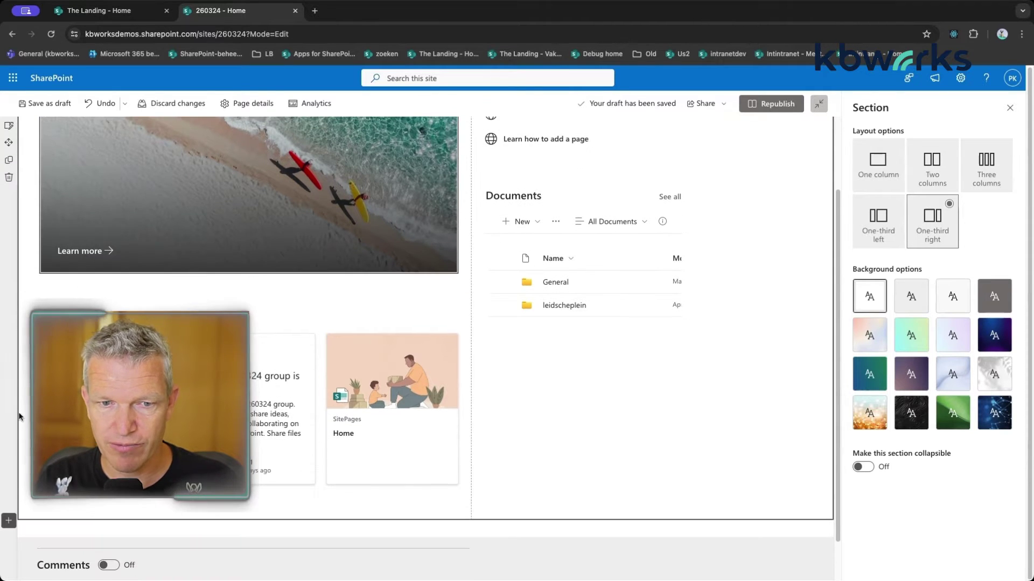
scroll(20, 416, "down", 2)
left_click(4, 473)
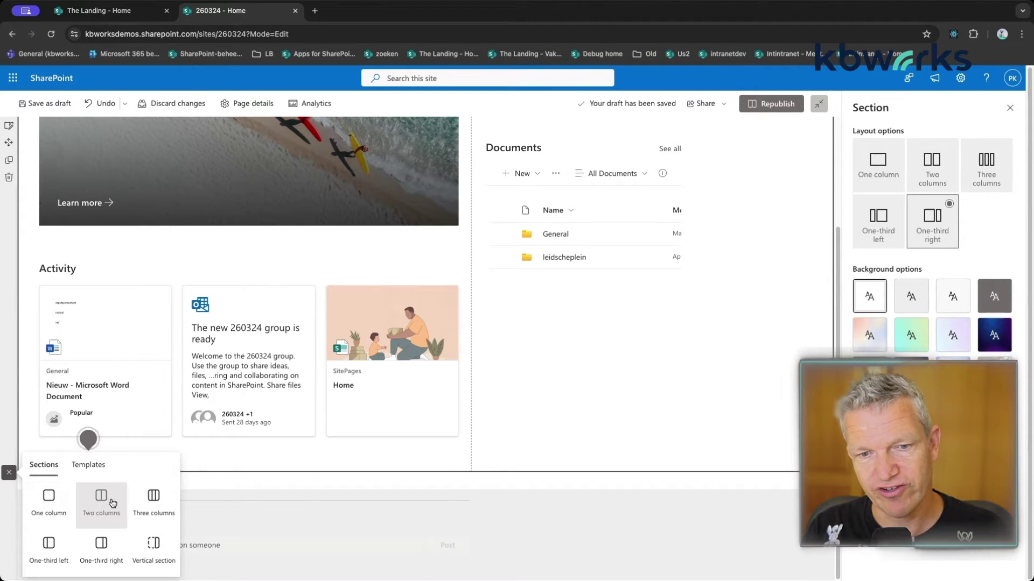
left_click(153, 542)
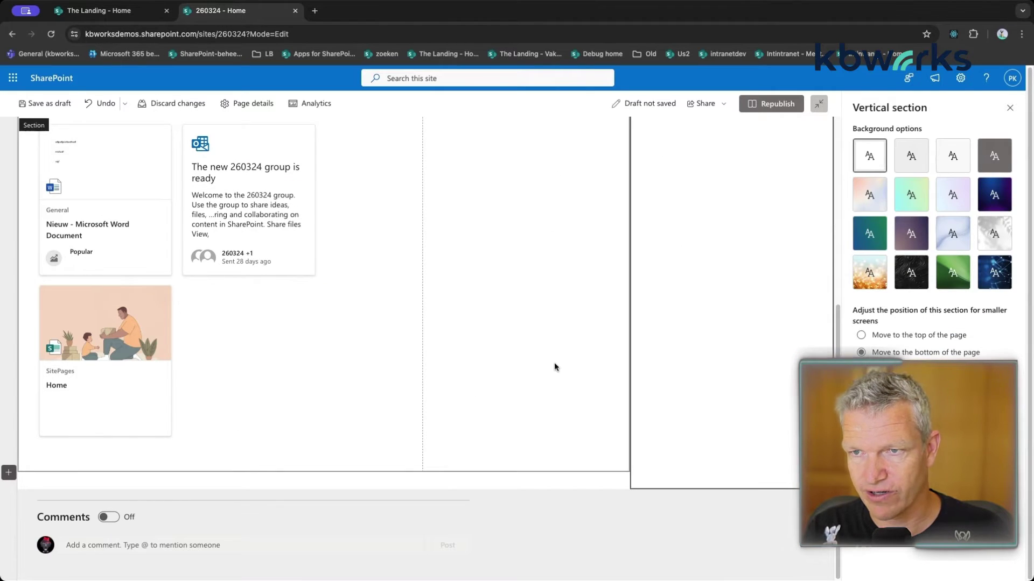
scroll(554, 365, "up", 6)
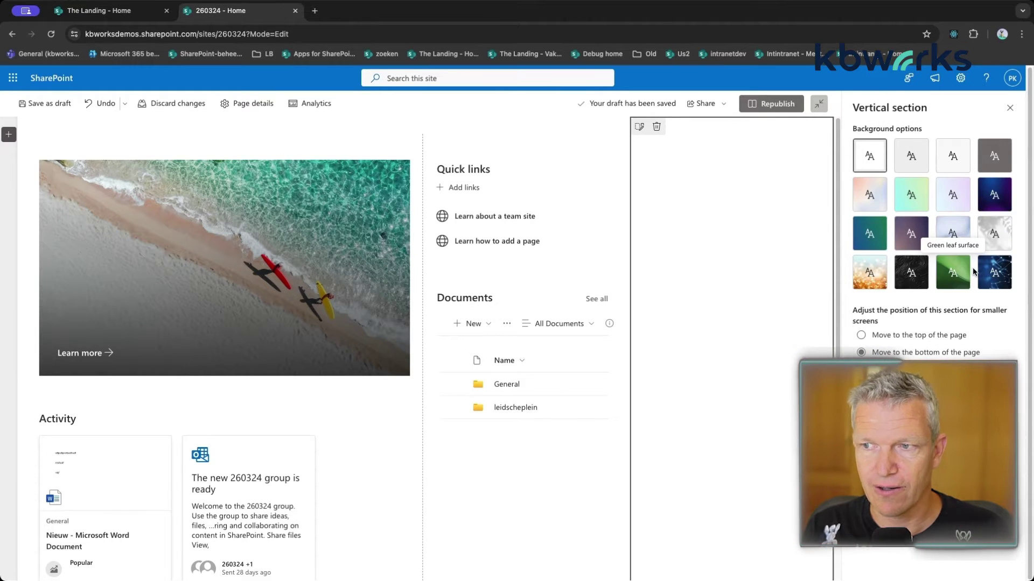
Step: Give the vertical section the blue network image background with overlay opacity 0, and move it to the page top on smaller screens
left_click(993, 276)
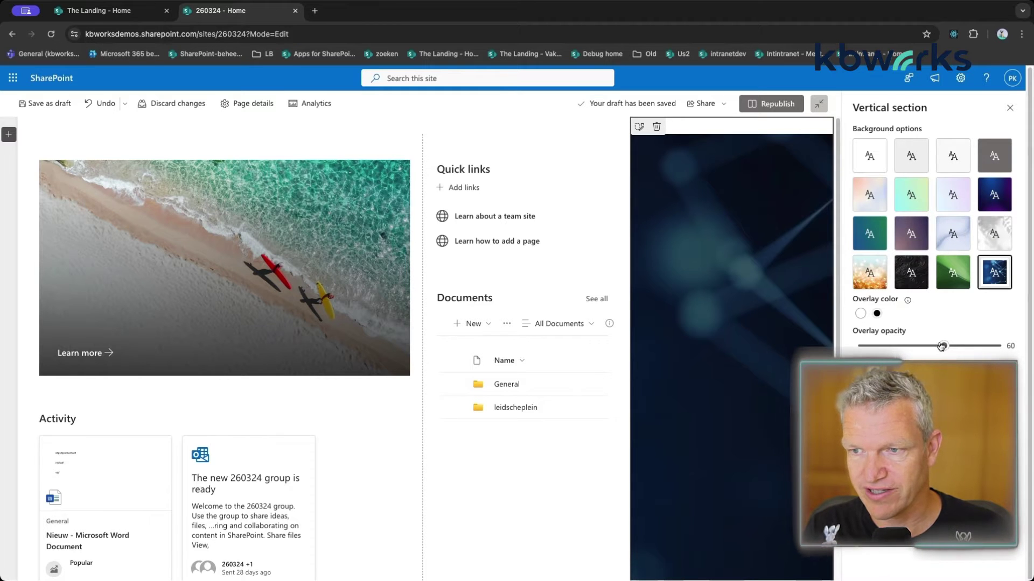
left_click_drag(939, 346, 850, 347)
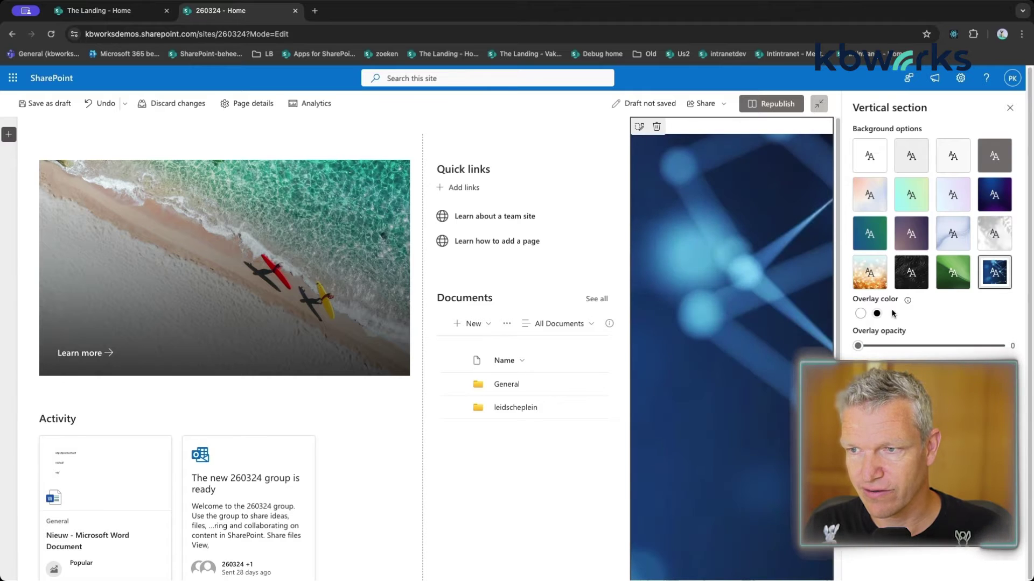
left_click(860, 314)
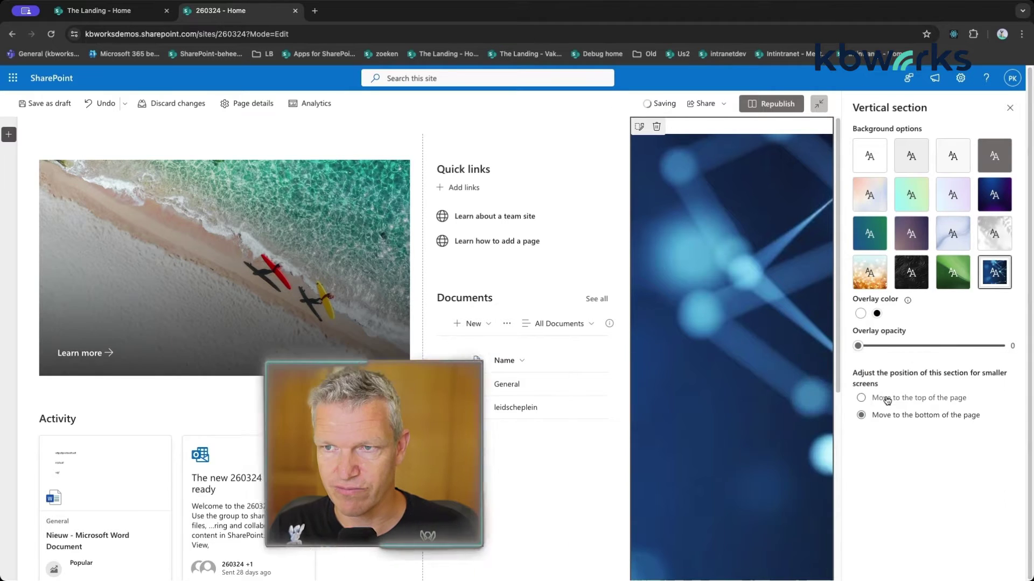
left_click(887, 400)
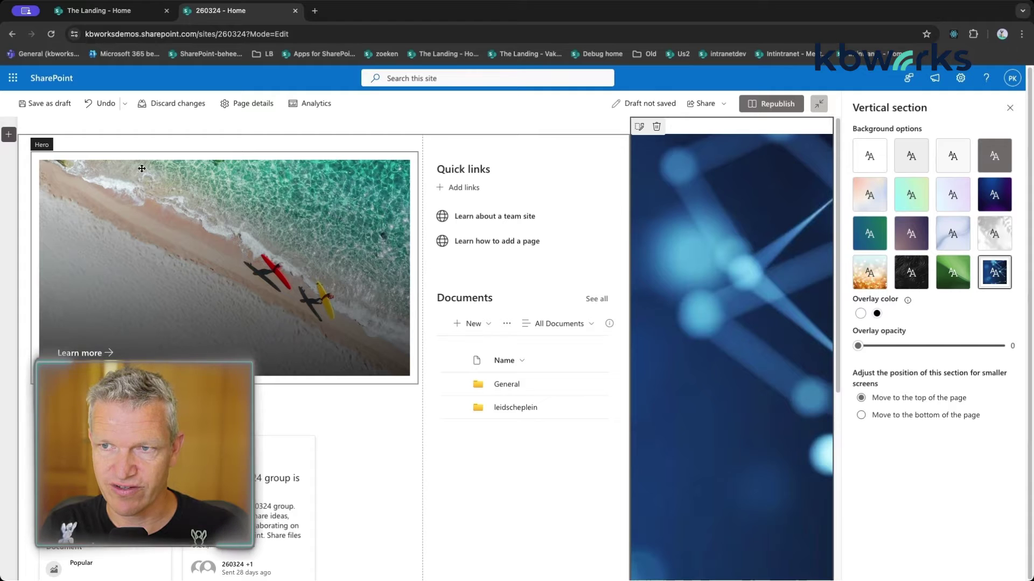
Step: Delete the vertical section from the page
left_click(656, 126)
Step: Add a two-column section below the Activity section with the blue network image background and overlay opacity 17
scroll(588, 233, "down", 3)
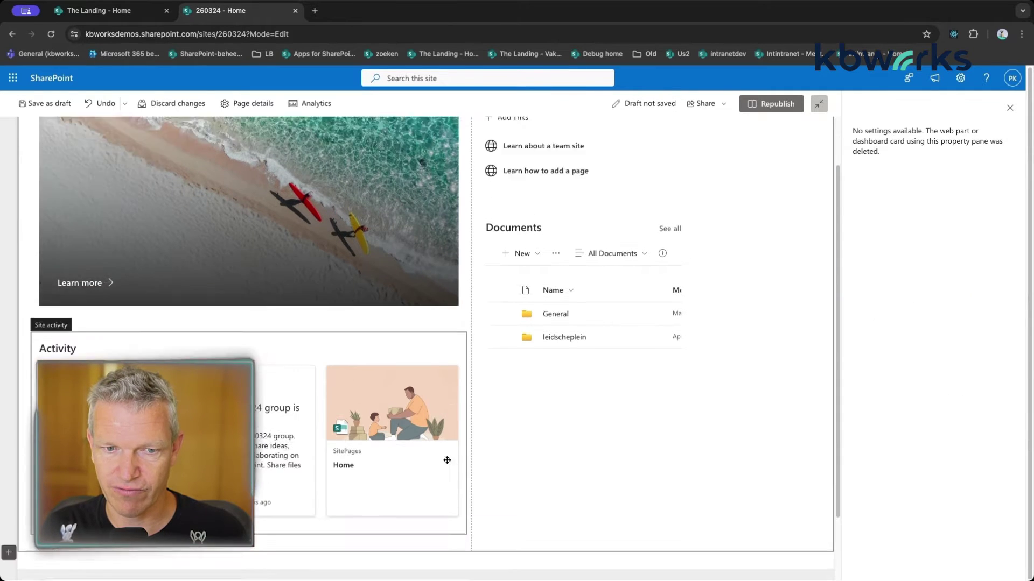
left_click(8, 473)
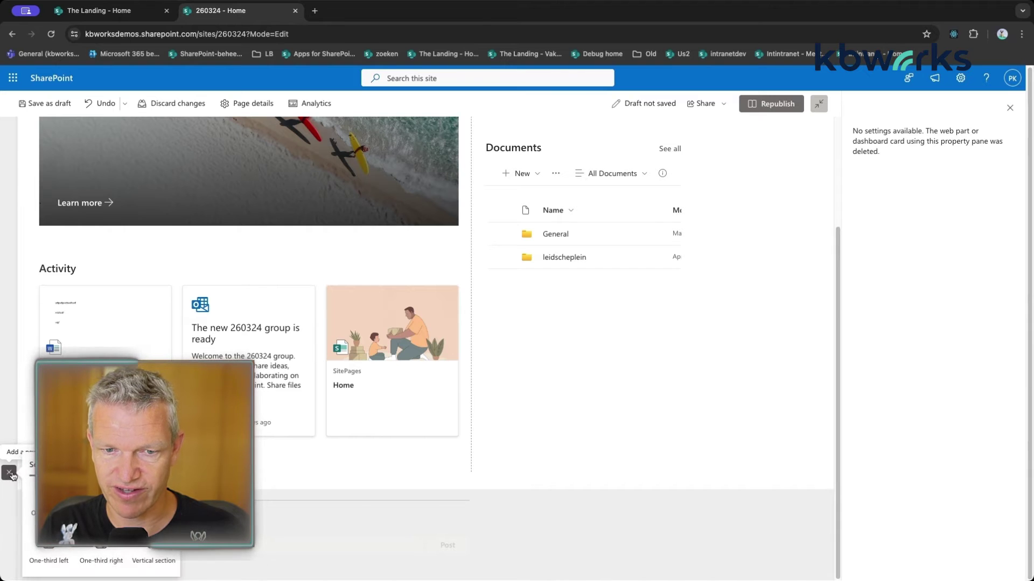
left_click(100, 494)
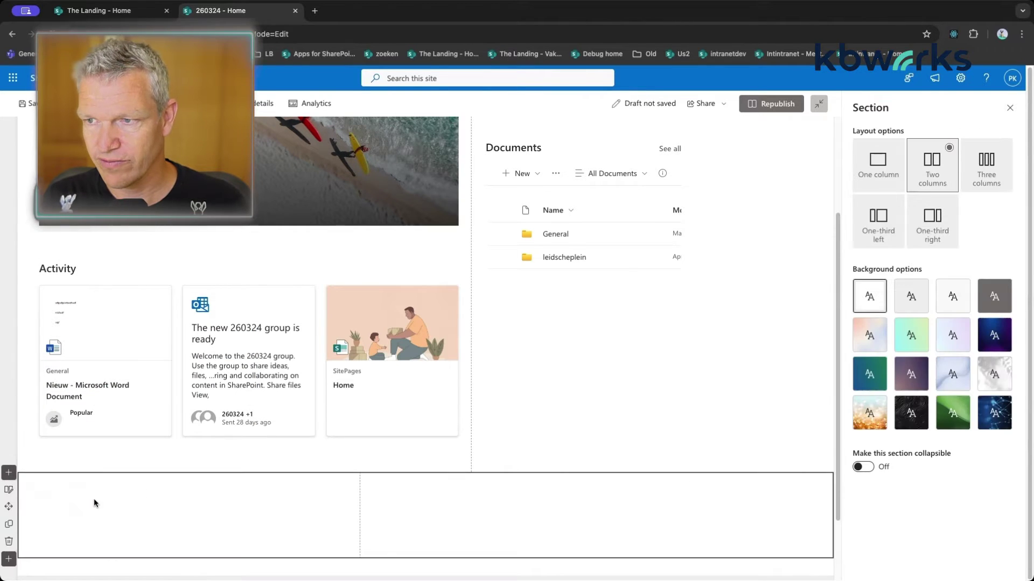
left_click(994, 413)
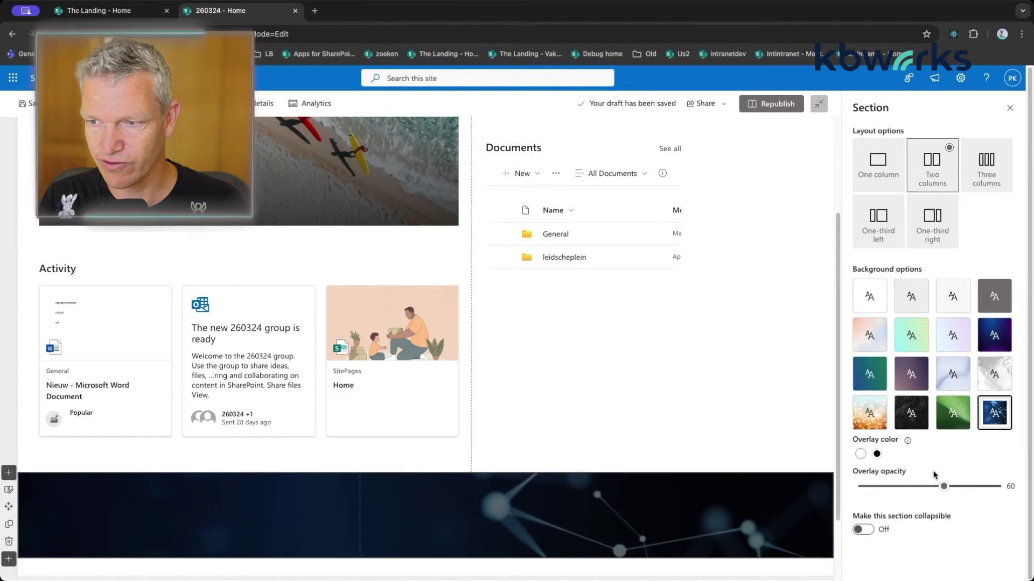
left_click_drag(937, 487, 882, 487)
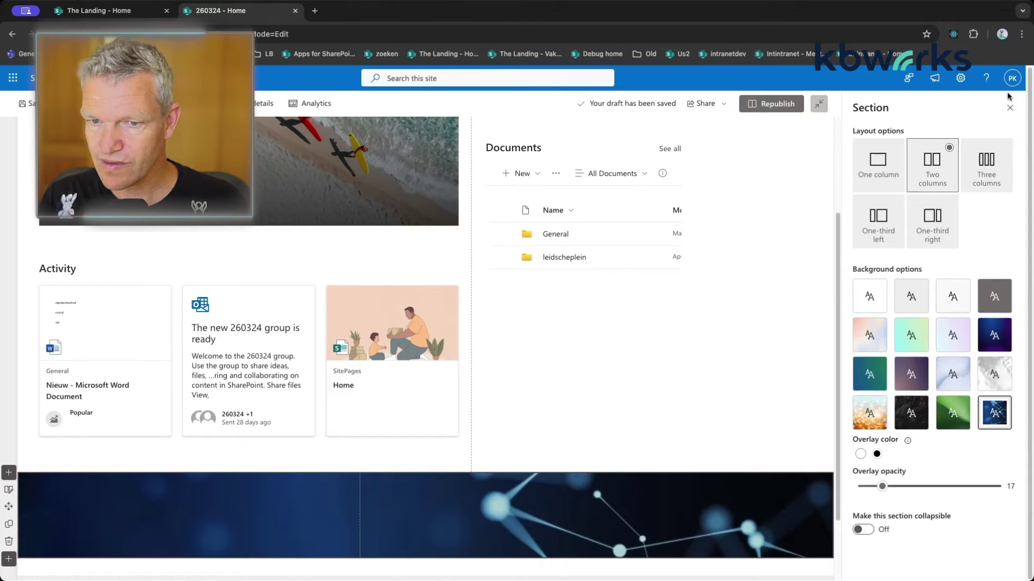
left_click(1009, 109)
Step: Move the Documents web part into the second column of the new two-column section
scroll(700, 436, "down", 1)
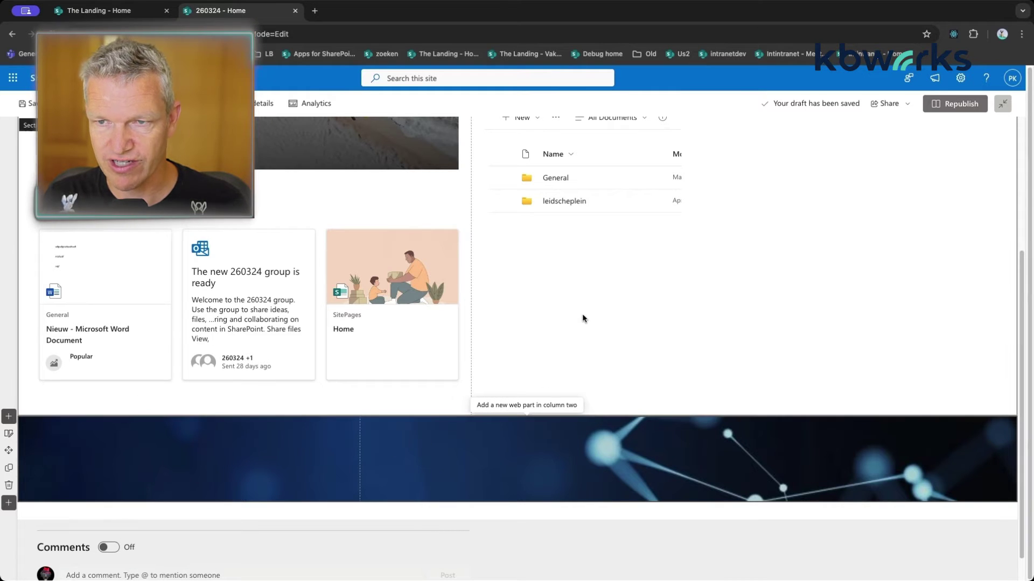
scroll(582, 314, "up", 2)
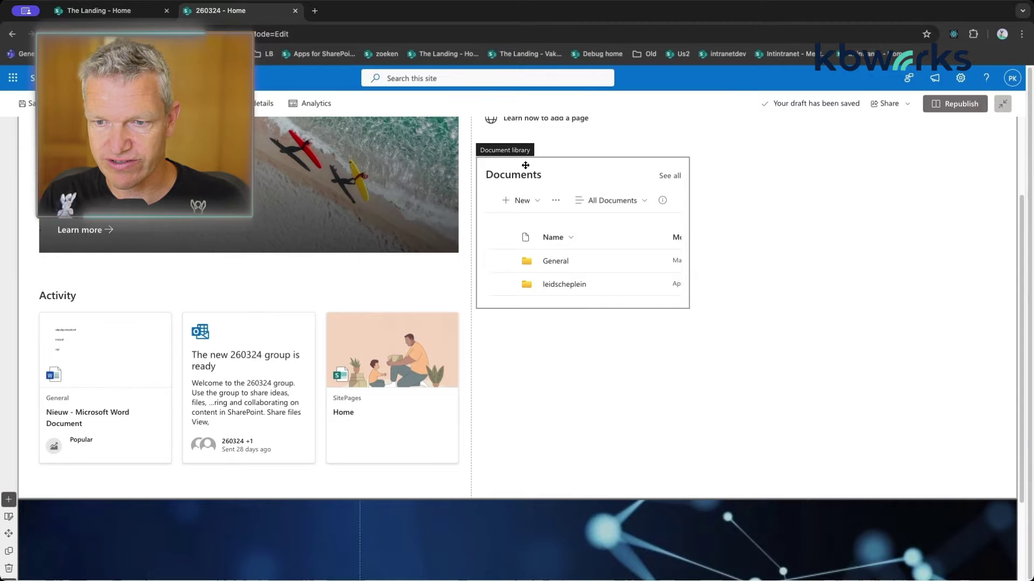
left_click_drag(525, 165, 486, 488)
scroll(693, 406, "down", 3)
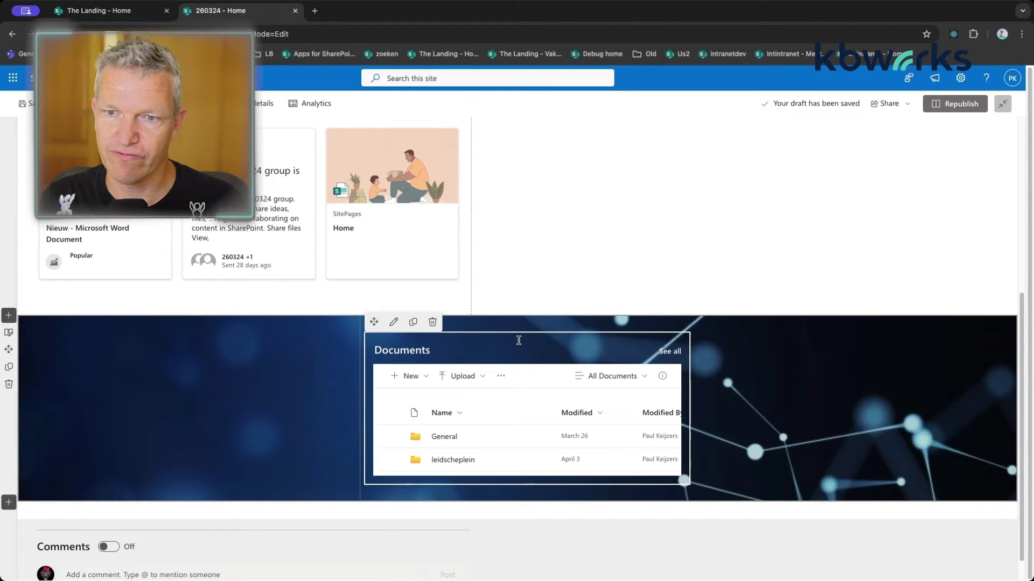
Step: Configure the Documents web part to use the Documents library, the All Documents view and the General folder
left_click(393, 322)
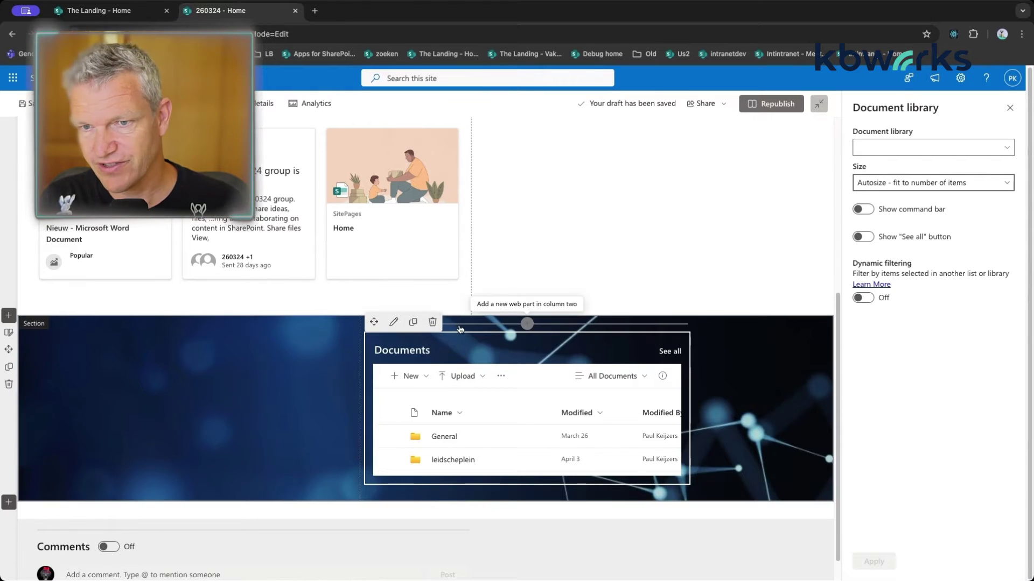
left_click(949, 146)
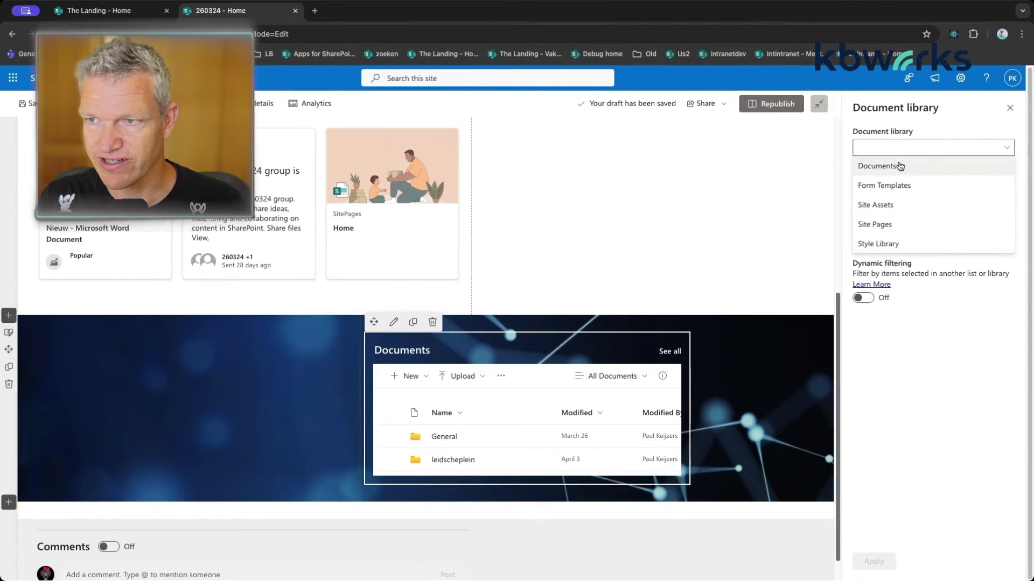
left_click(913, 166)
left_click(963, 181)
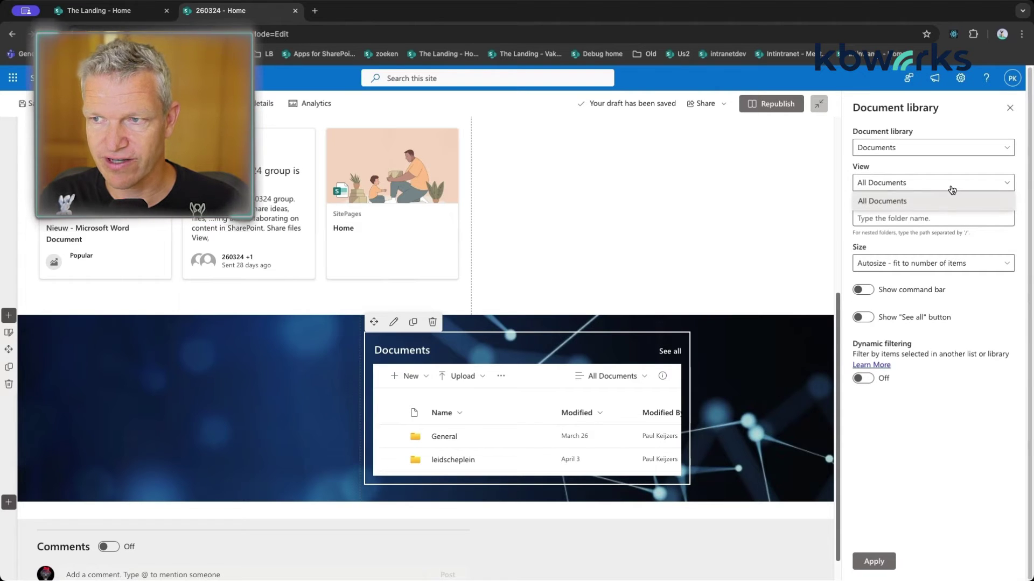
left_click(952, 189)
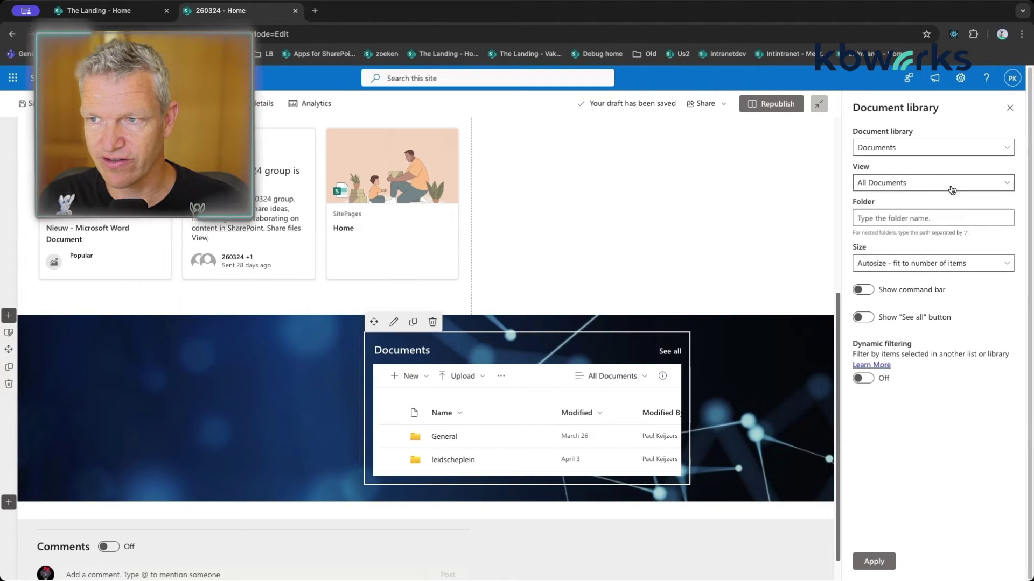
left_click(897, 219)
type("Ge")
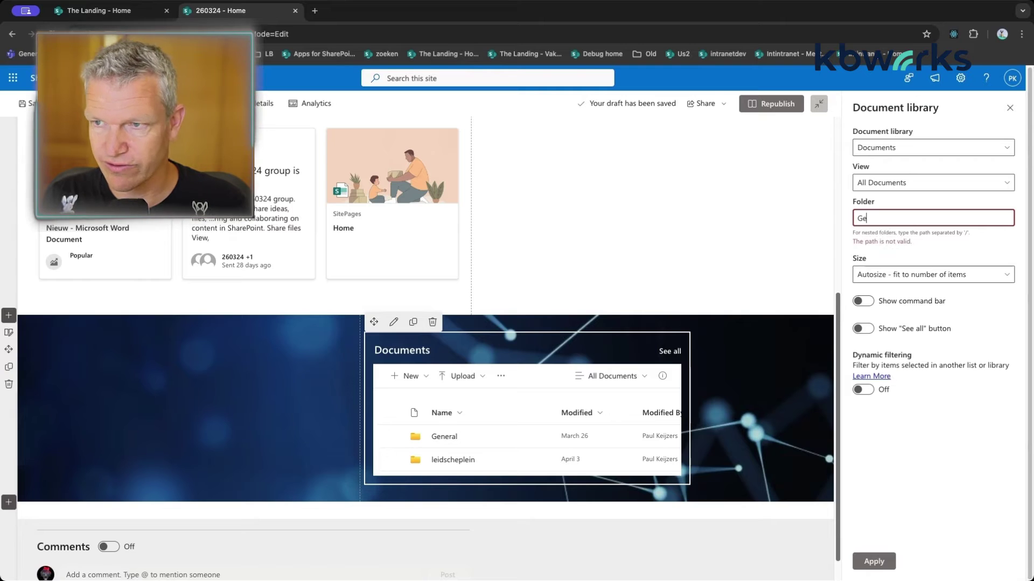
type("neral")
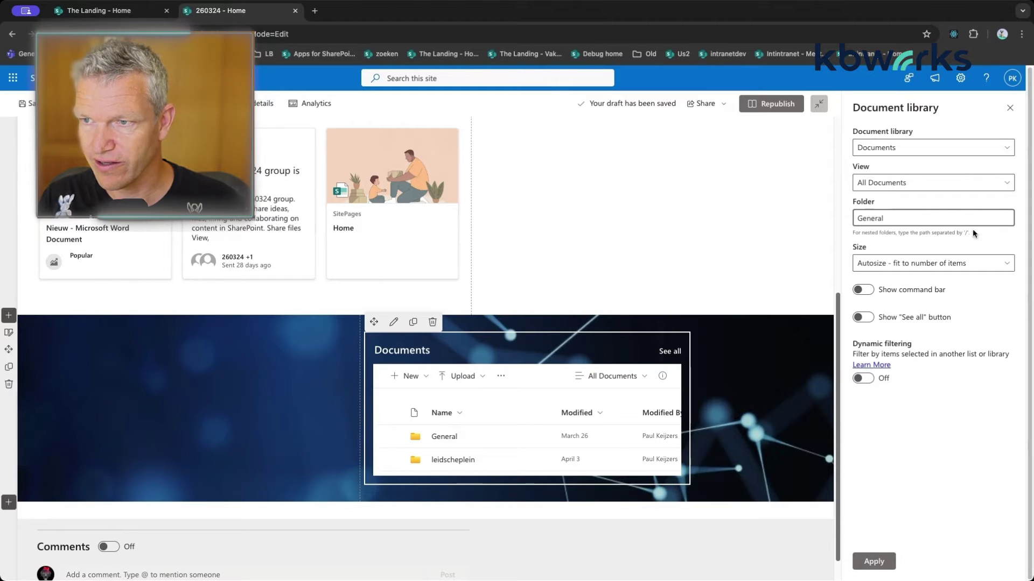
Step: Try a slash before and after General in the web part's folder path, removing it each time
left_click(856, 215)
type("/")
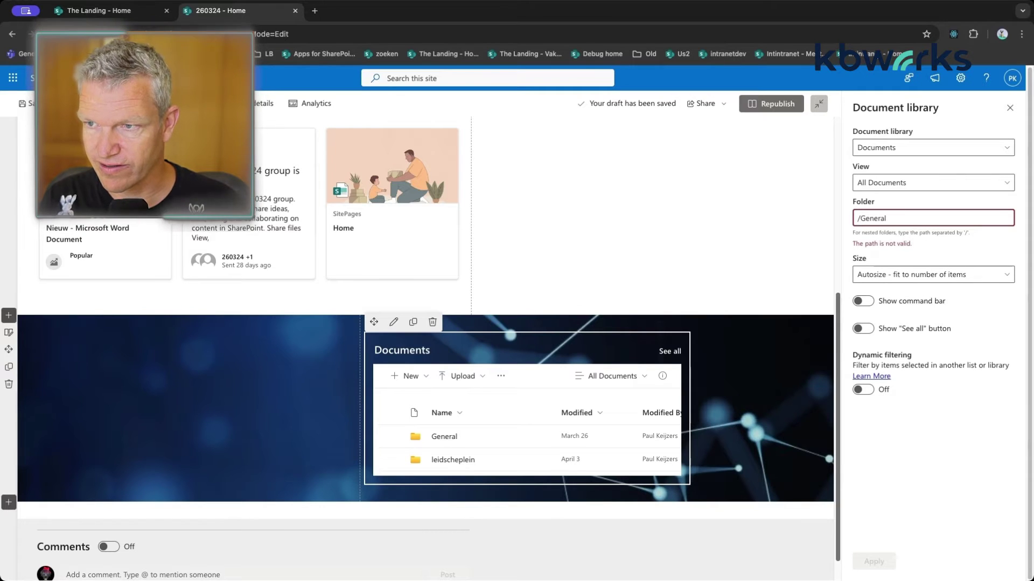
key("BackSpace")
key("Right")
key("Right")
key("Right")
key("Right")
key("Right")
key("Right")
key("Right")
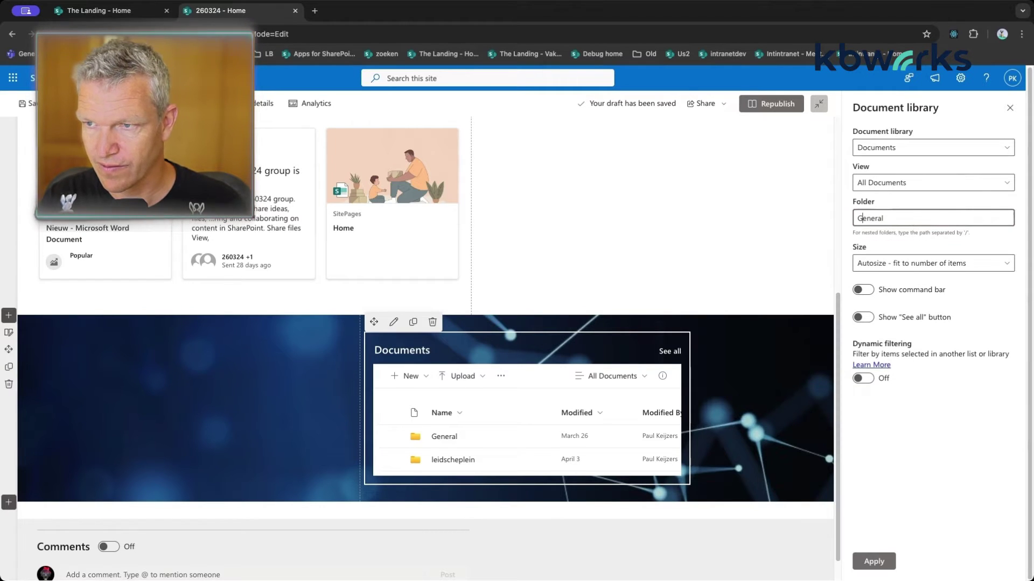
type("/")
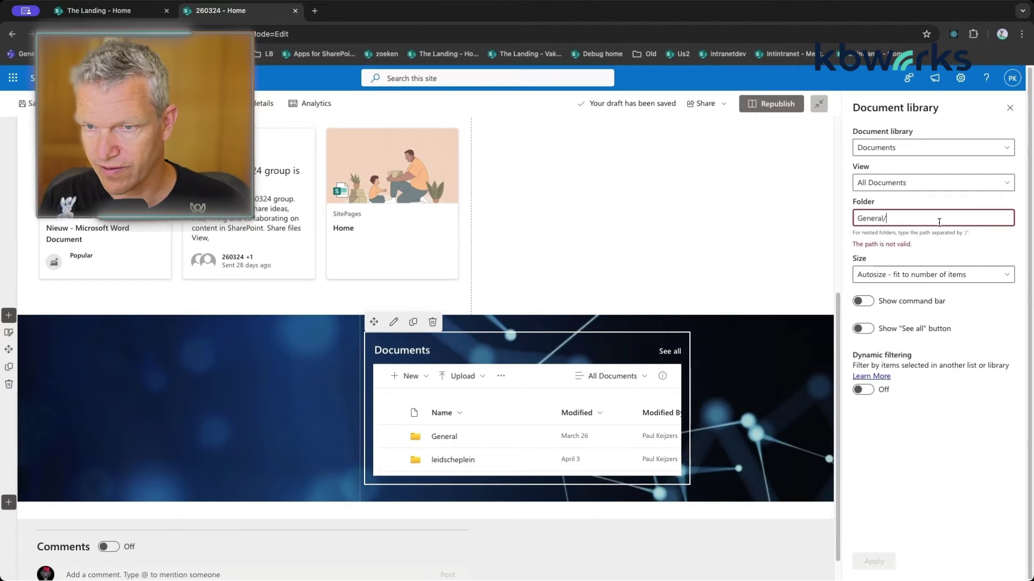
key("BackSpace")
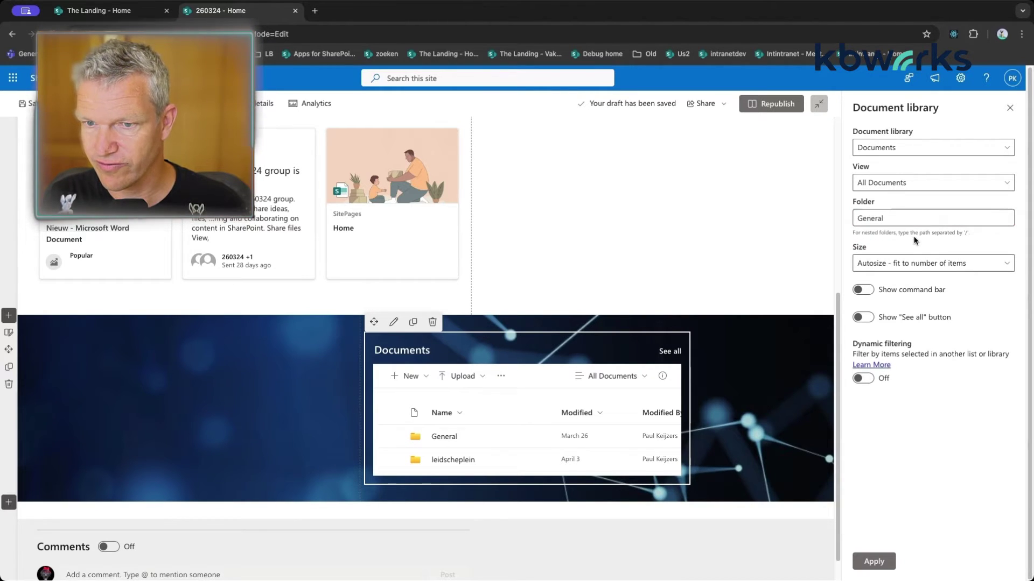
Step: Set the Documents web part's size to Small - about 5 items, hide its "See all" button and republish the page
left_click(947, 267)
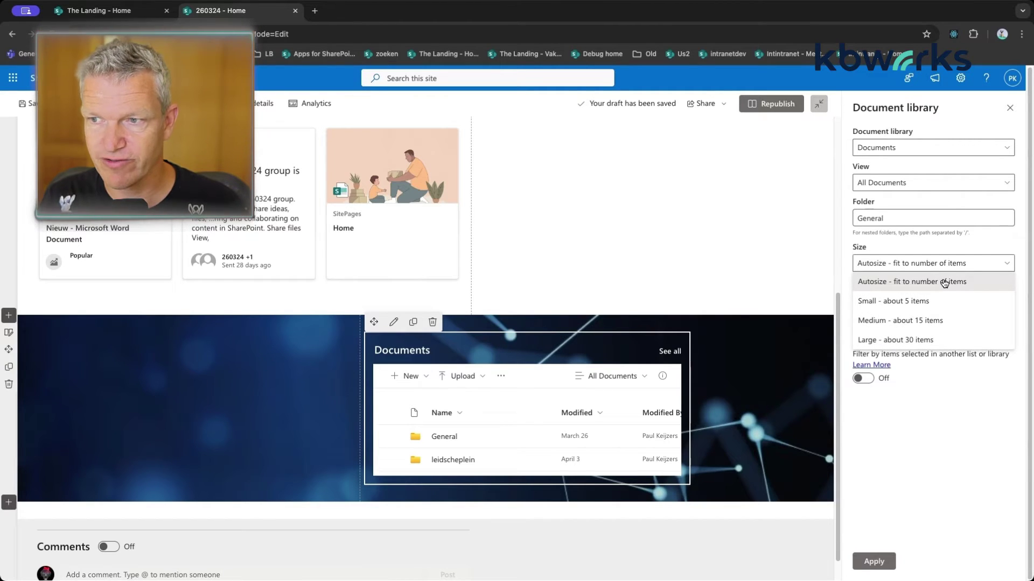
left_click(932, 303)
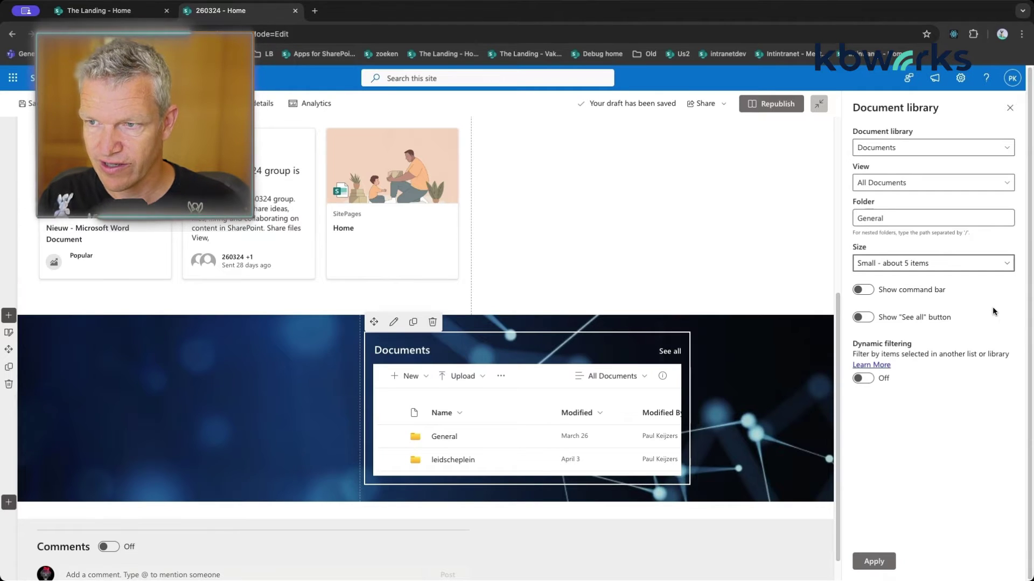
left_click(863, 291)
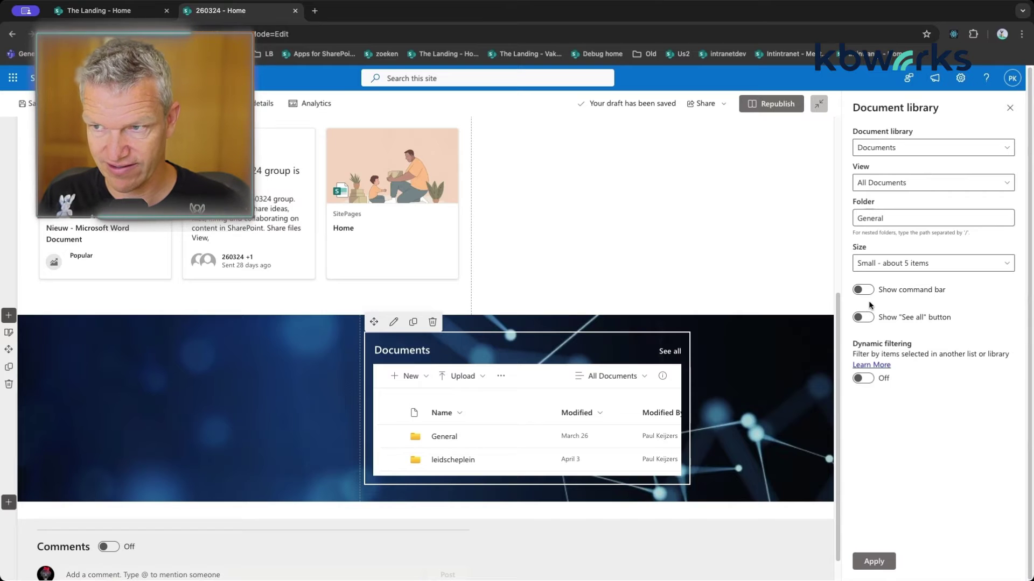
left_click(863, 318)
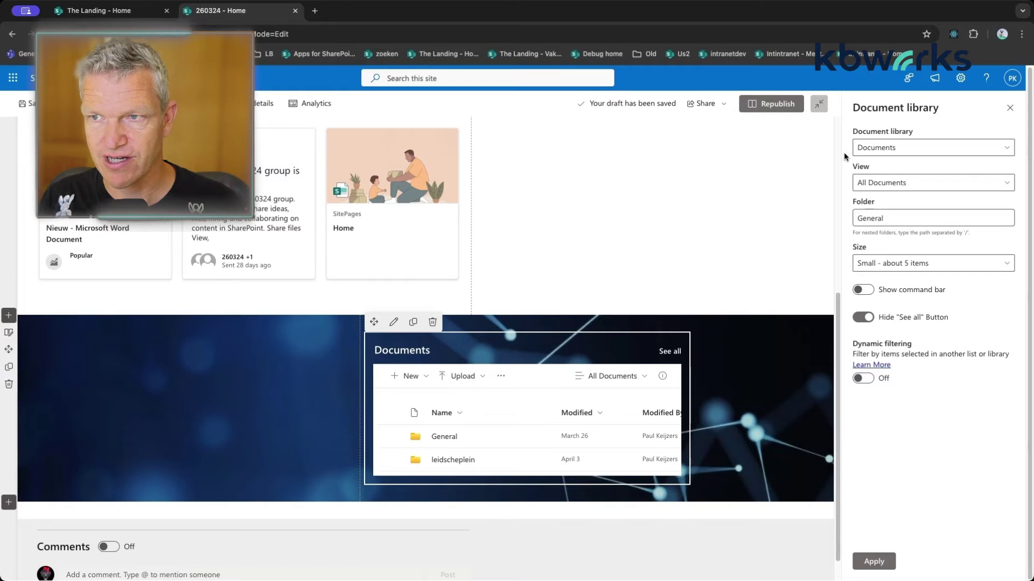
left_click(769, 104)
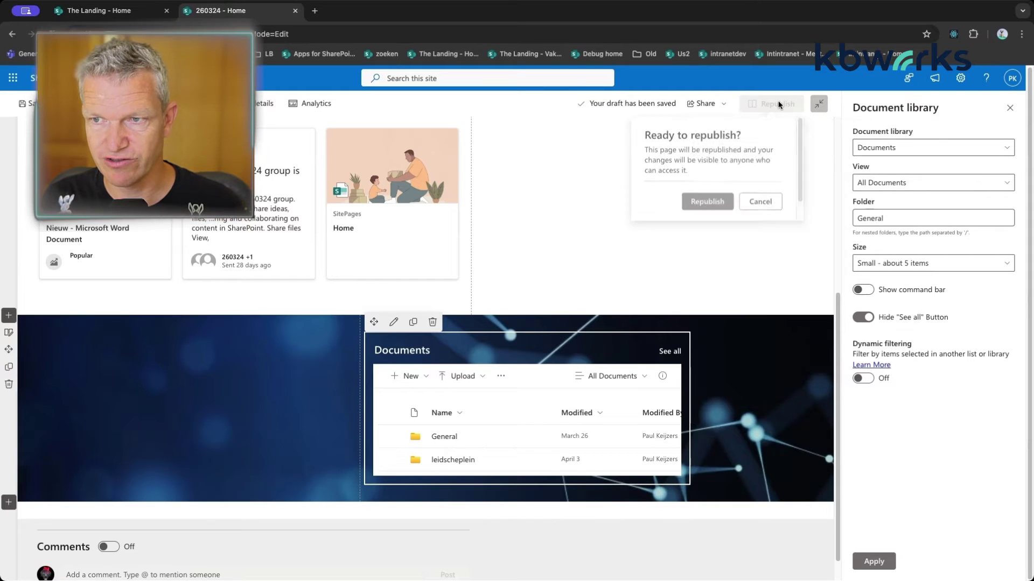
left_click(712, 204)
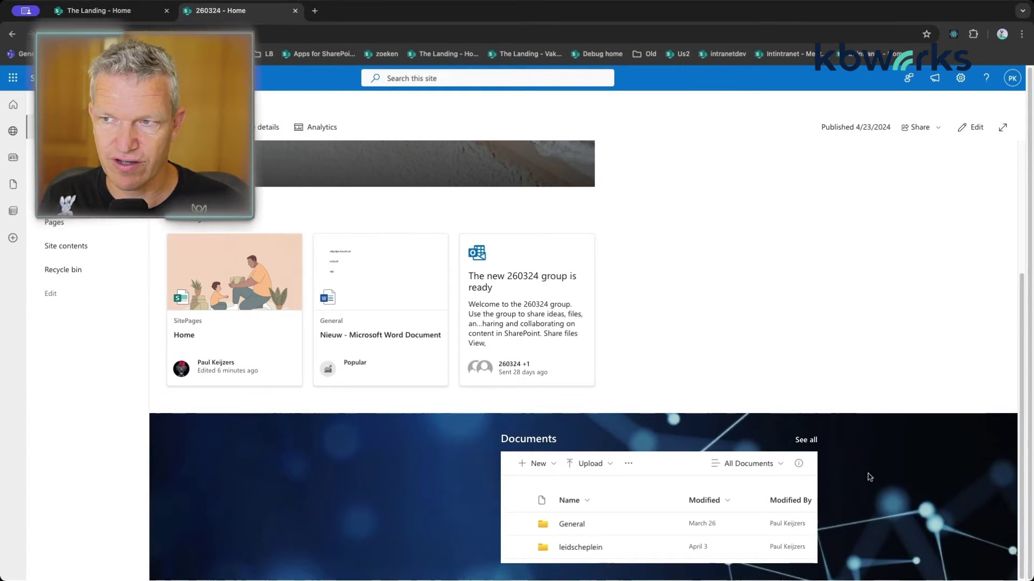
Step: Reopen the page for editing, move the Documents web part below Quick links in the upper section and republish
left_click(979, 132)
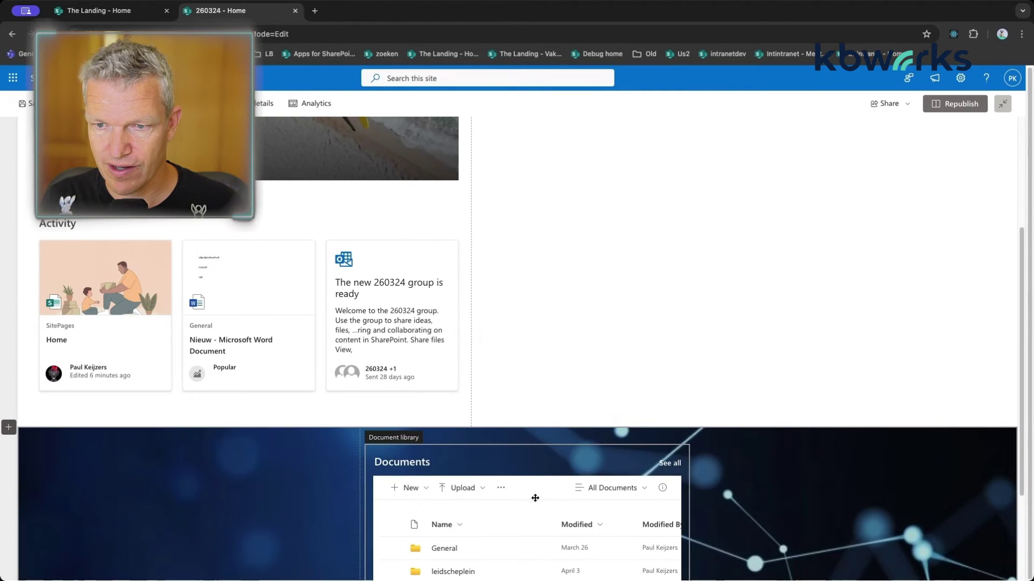
left_click_drag(532, 456, 587, 207)
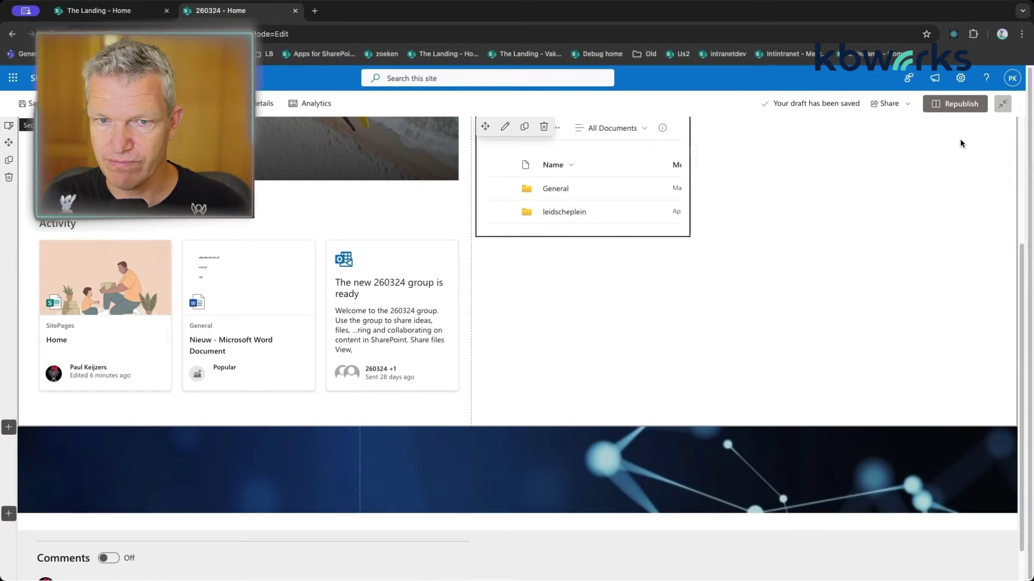
left_click(948, 108)
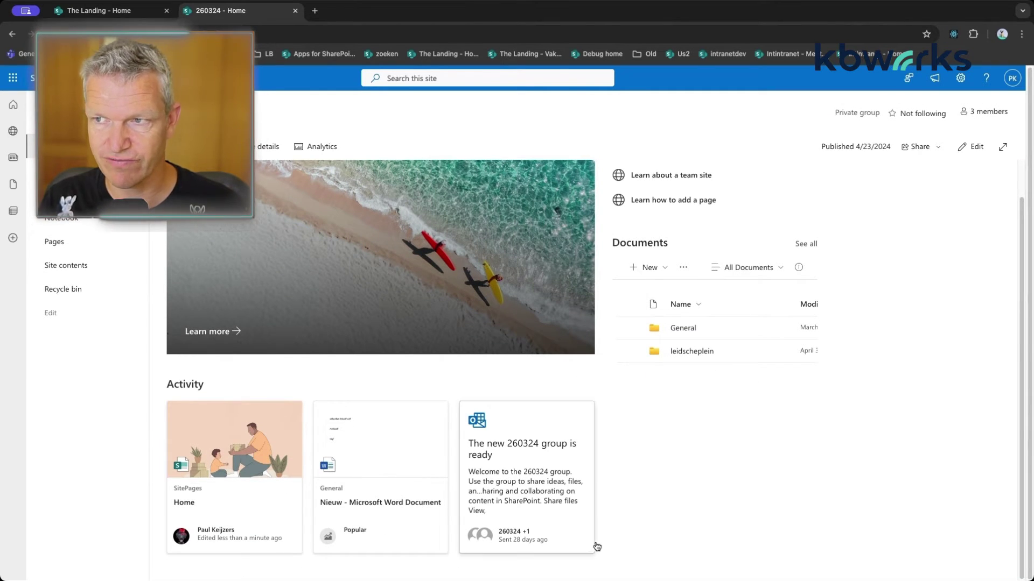
Step: Reopen the page for editing and move the Documents web part into the second column of the blue network background section
left_click(978, 148)
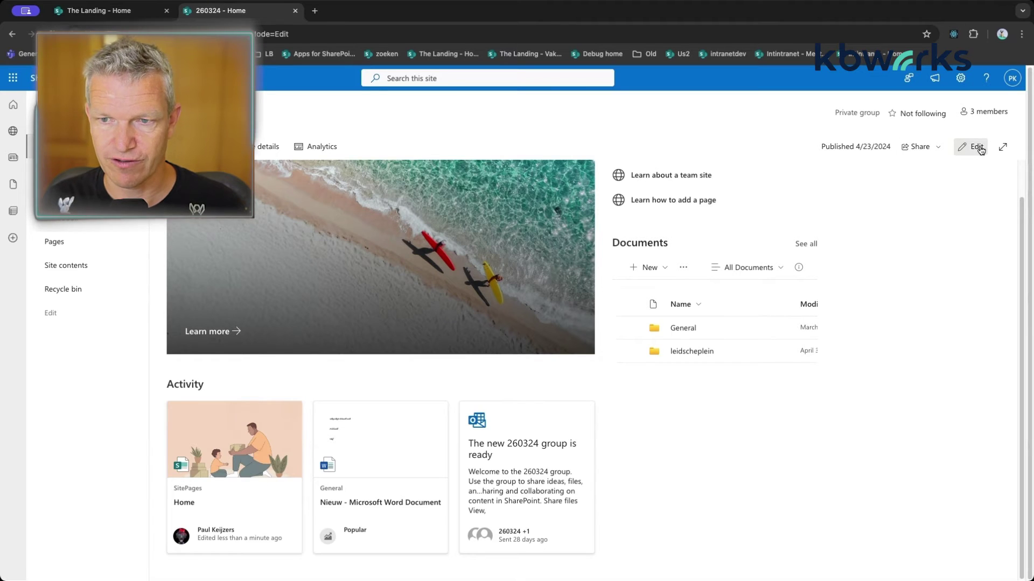
scroll(674, 409, "down", 3)
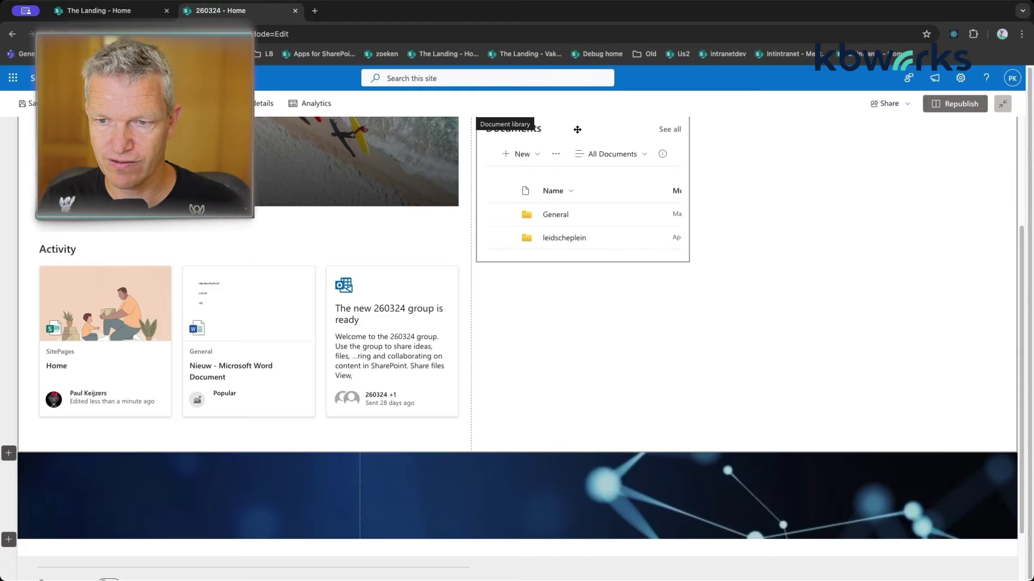
left_click_drag(577, 129, 501, 496)
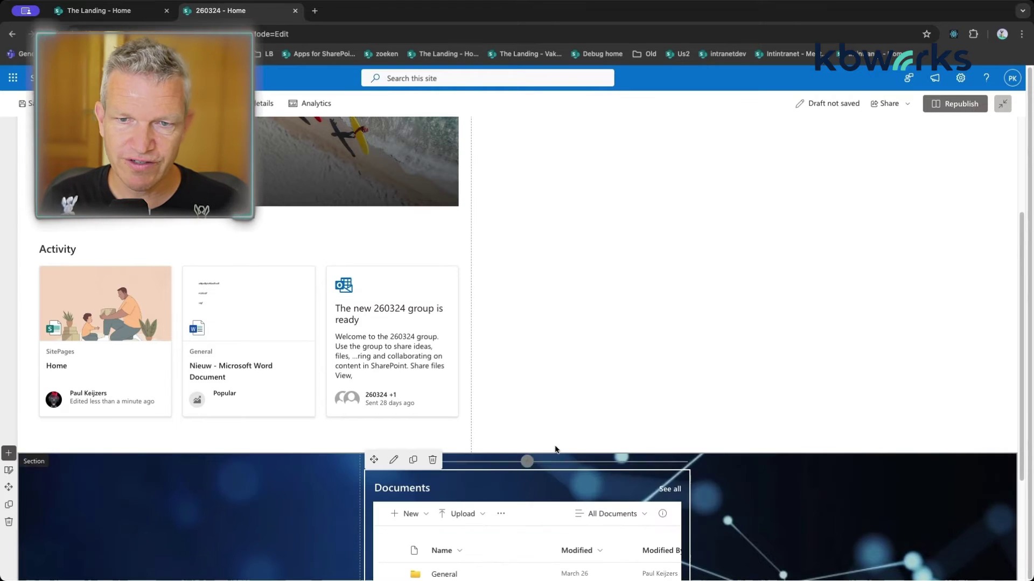
scroll(449, 380, "down", 1)
scroll(469, 381, "up", 4)
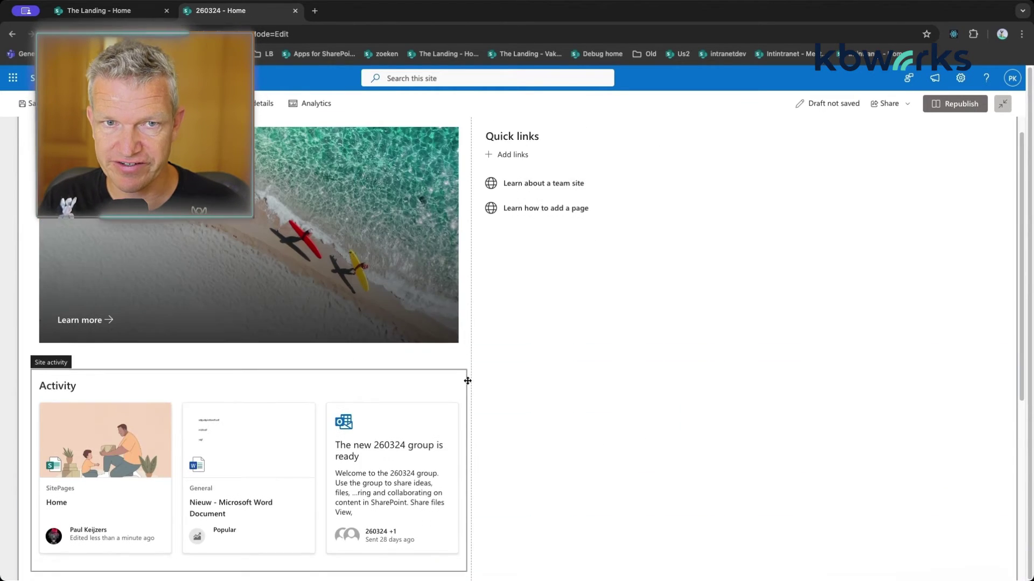
left_click(8, 126)
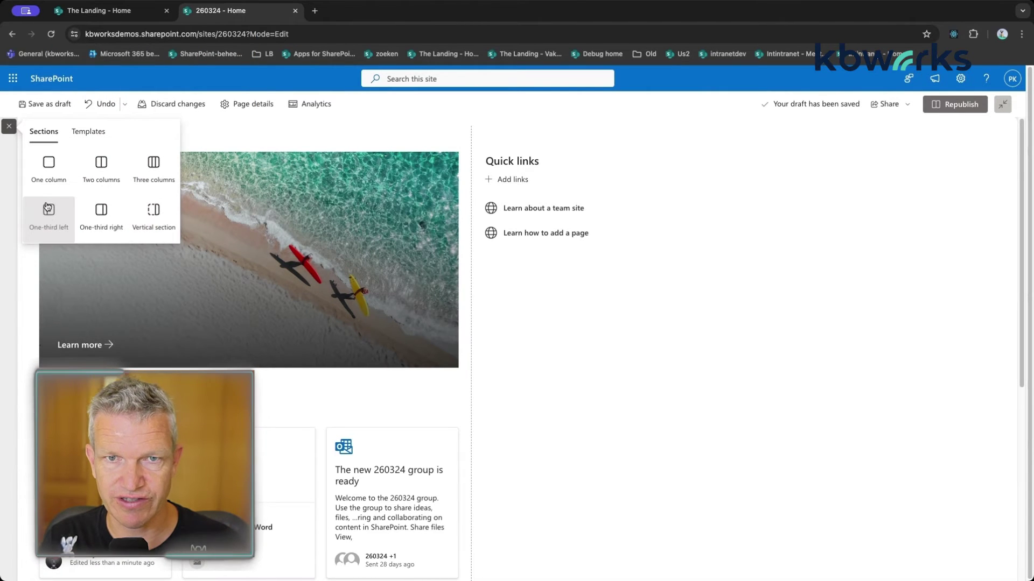
left_click(671, 341)
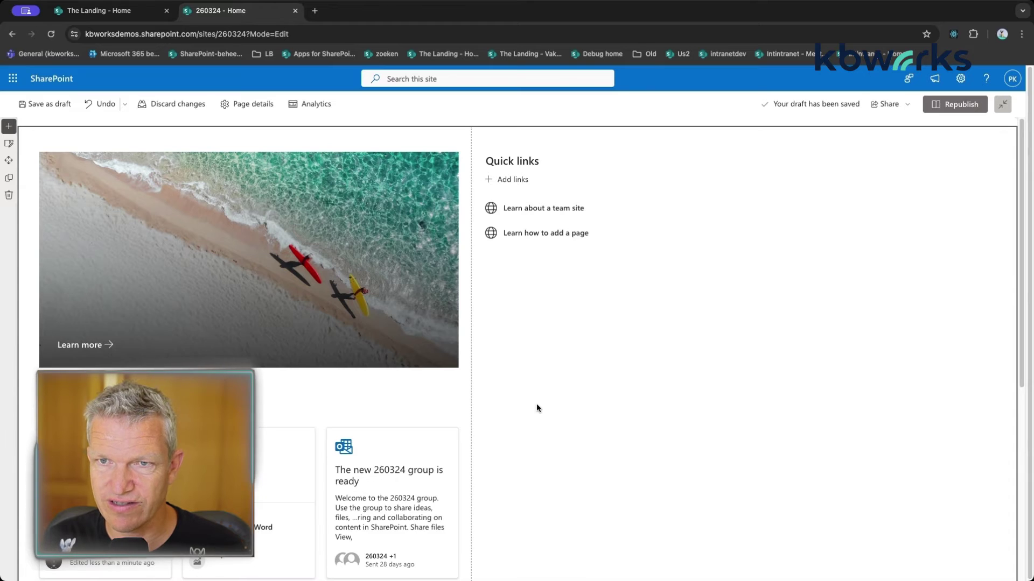
scroll(537, 409, "down", 1)
scroll(537, 408, "down", 2)
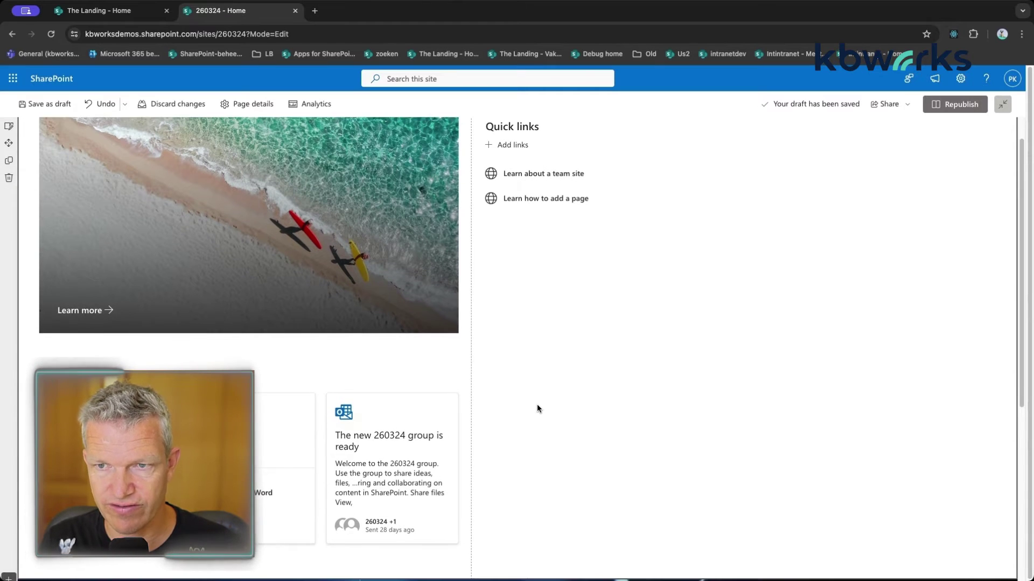
scroll(537, 408, "up", 3)
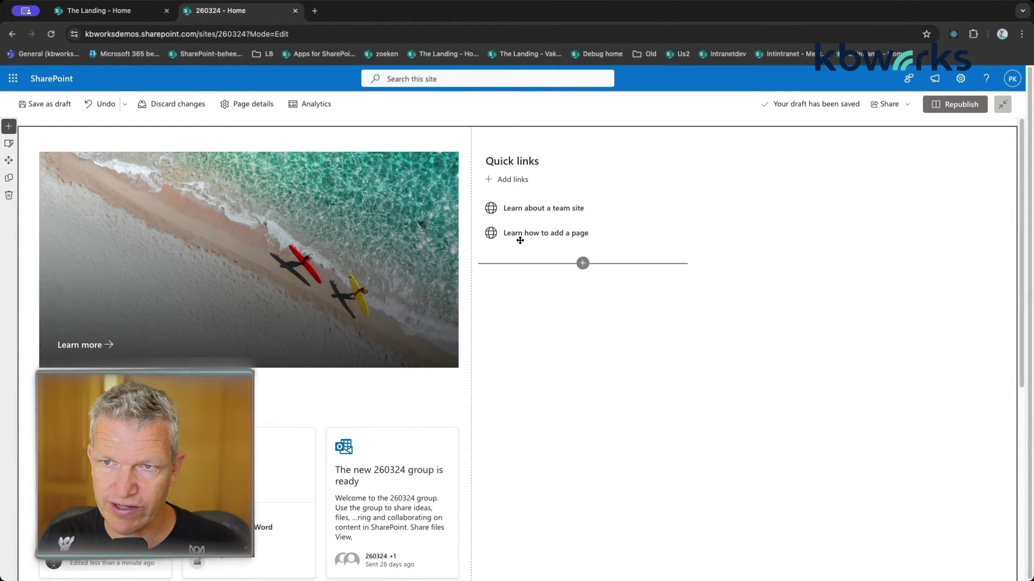
Step: Edit the Quick links web part, trying the Compact layout and settling on the Tiles layout
left_click(549, 155)
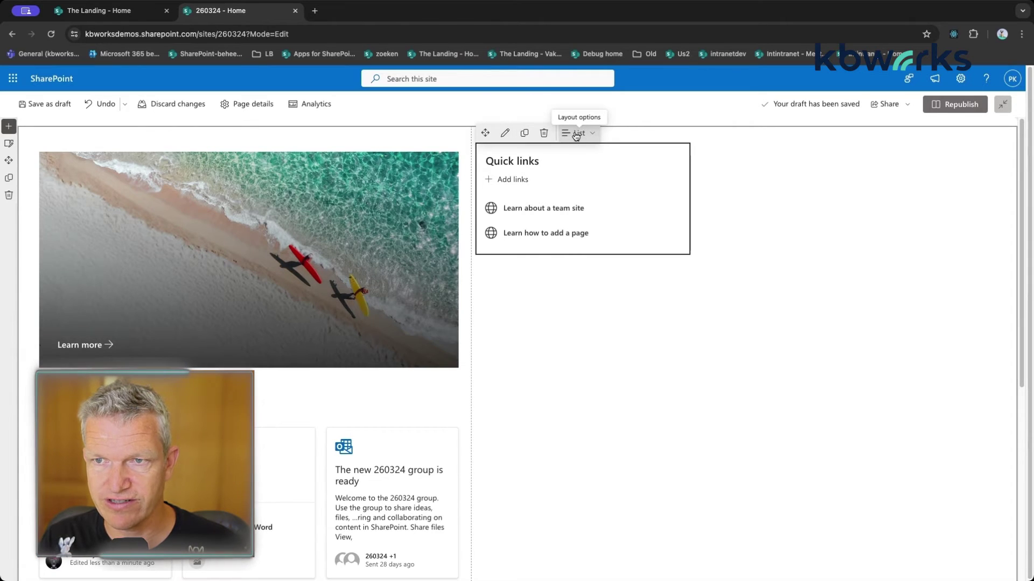
left_click(505, 133)
left_click(879, 173)
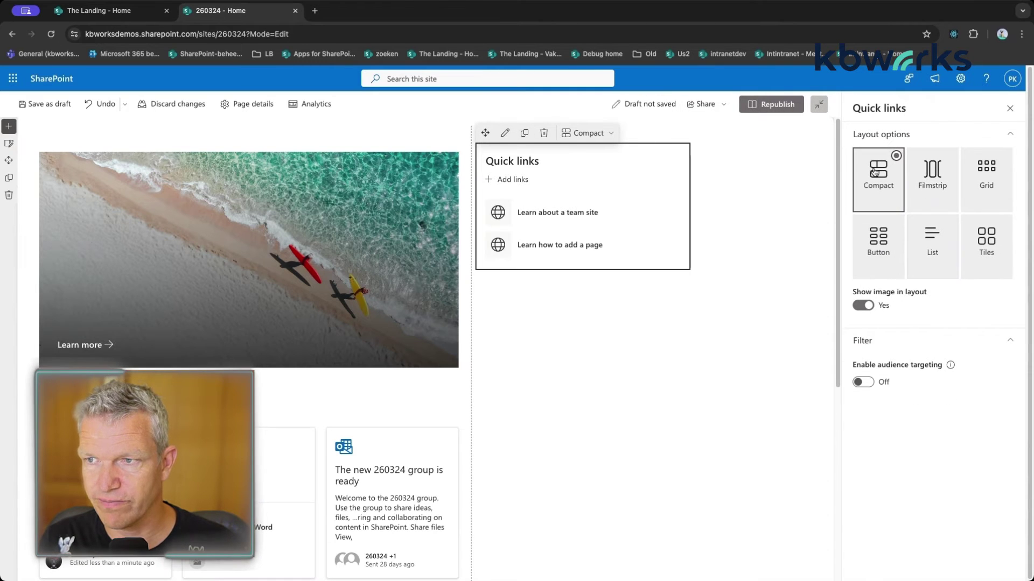
left_click(990, 238)
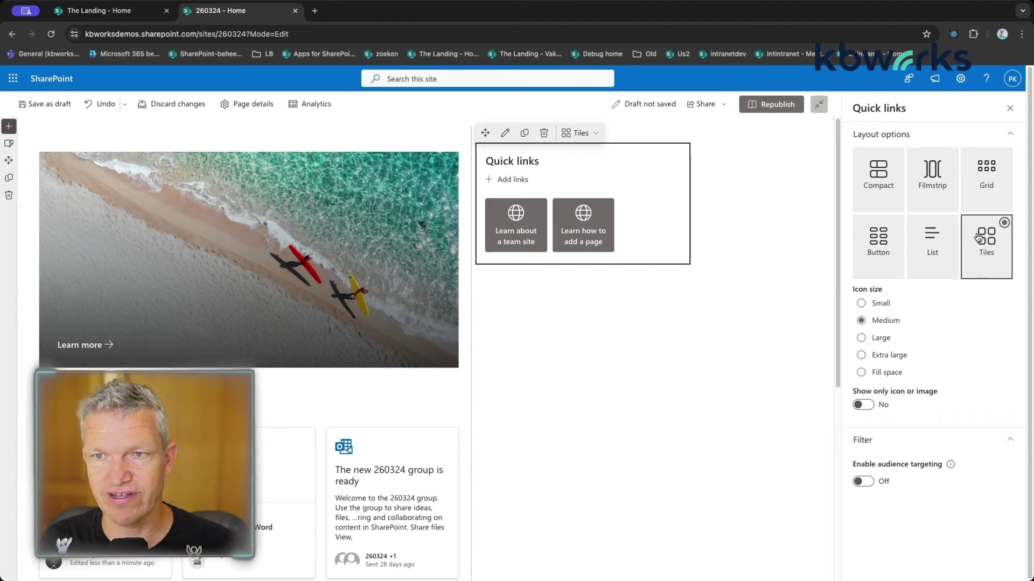
Step: Give the "Learn about a team site" link a custom thumbnail: the green ocean wave stock image found by searching "wave"
left_click(516, 217)
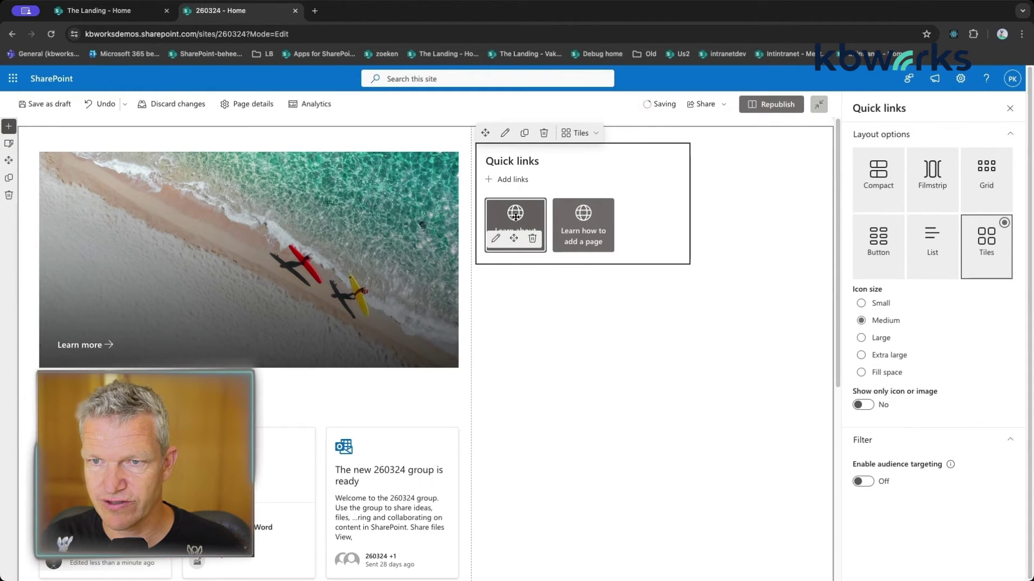
left_click(494, 239)
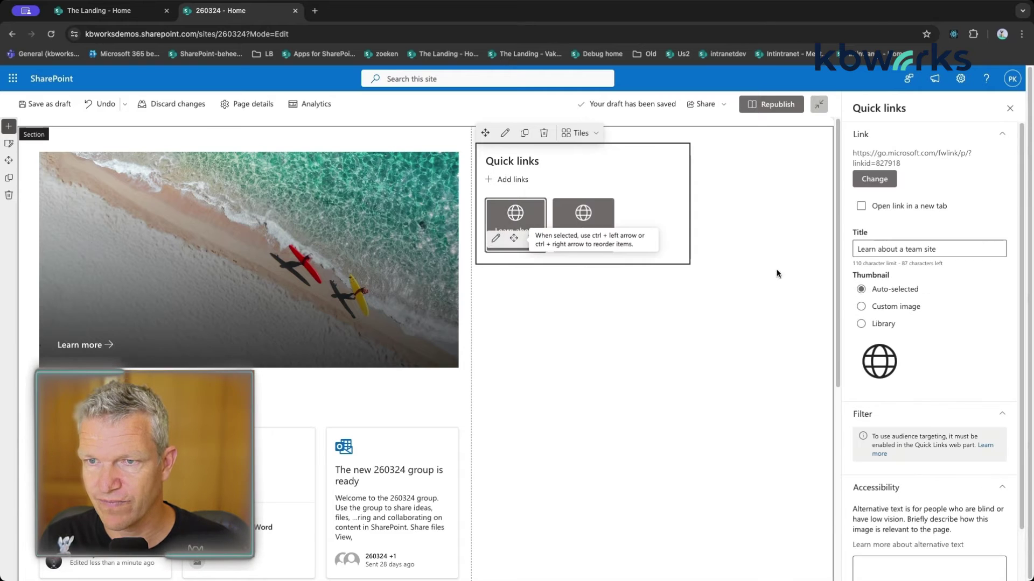
left_click(902, 314)
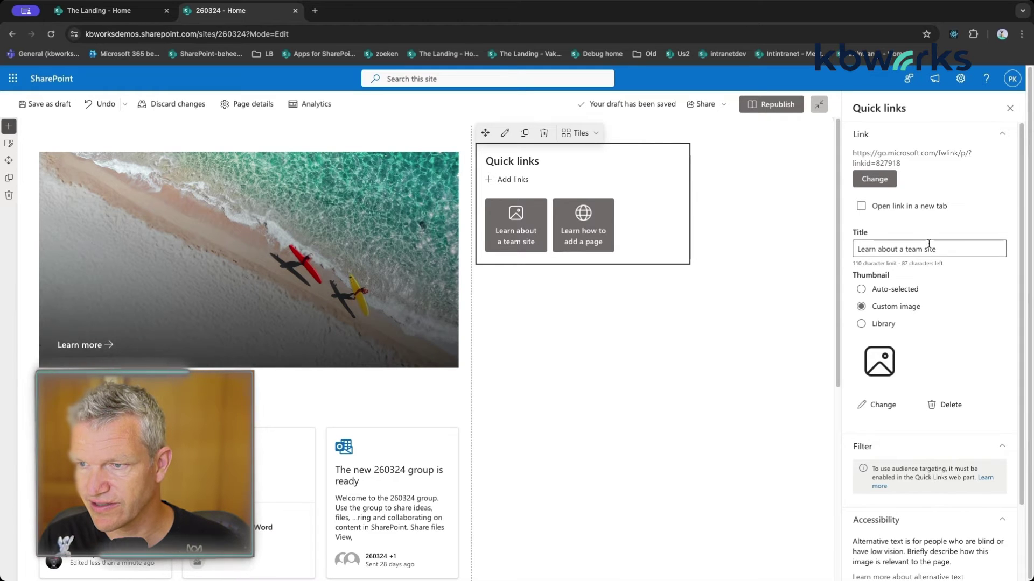
left_click(884, 405)
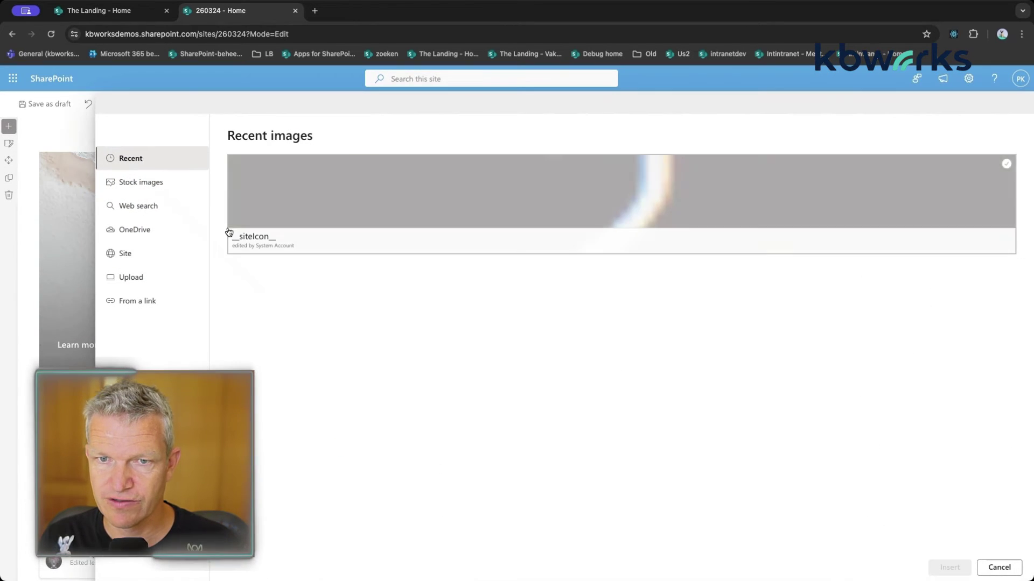
left_click(157, 188)
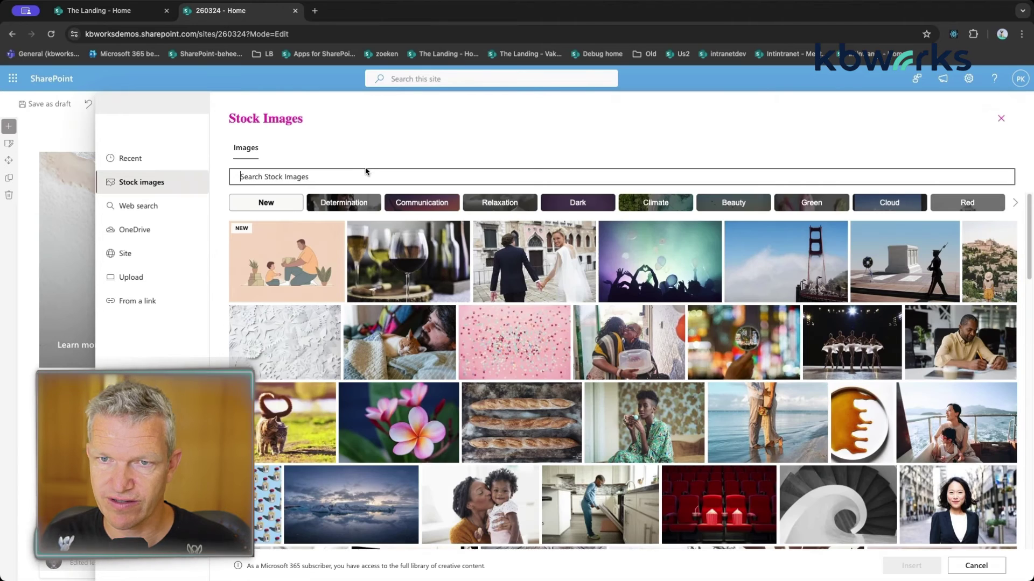
type("wave")
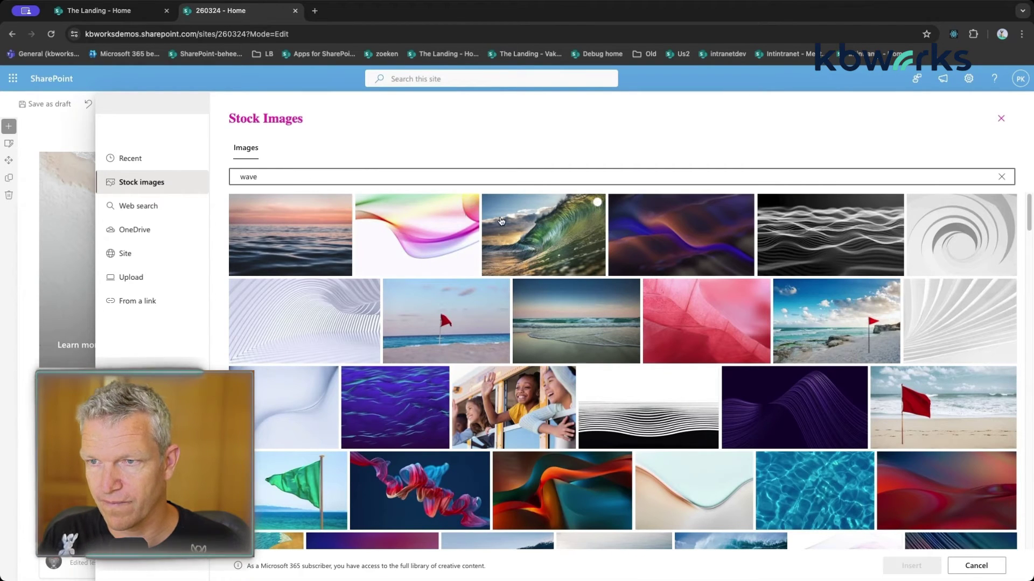
left_click(526, 227)
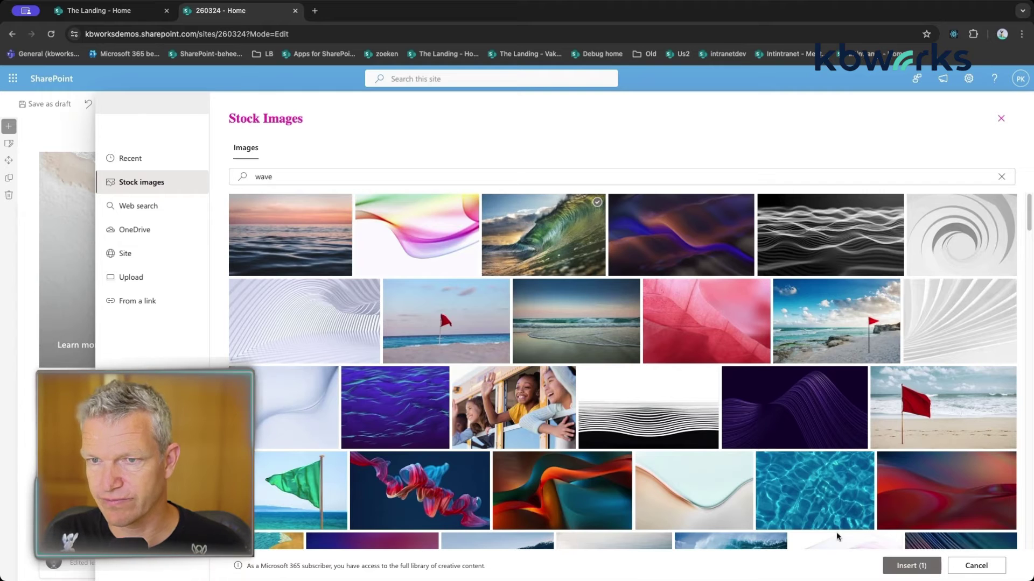
left_click(912, 565)
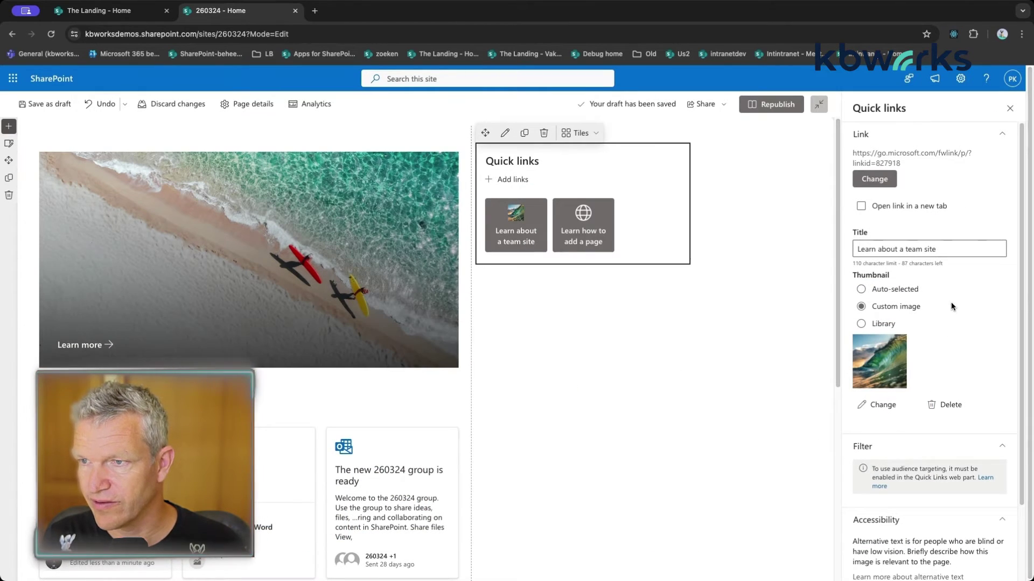
Step: Set the "Learn about a team site" link to open in a new tab and clear its title
left_click(928, 208)
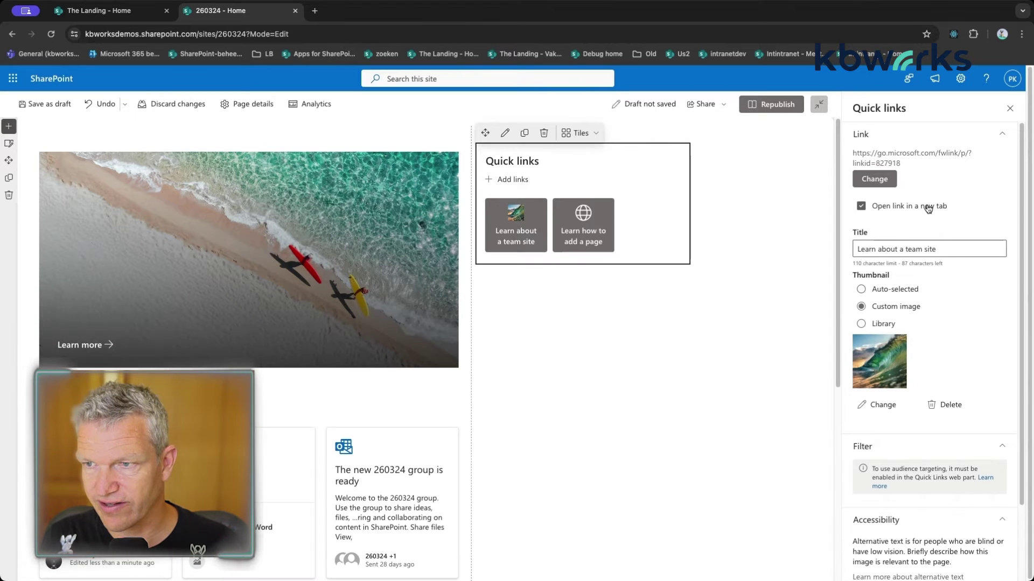
scroll(952, 312, "down", 1)
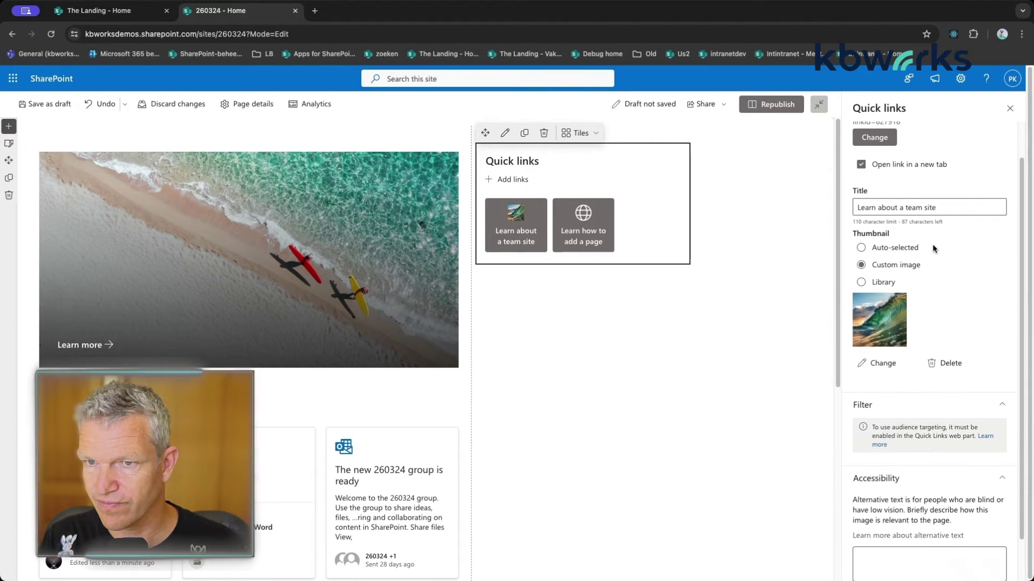
left_click_drag(939, 207, 841, 205)
key("BackSpace")
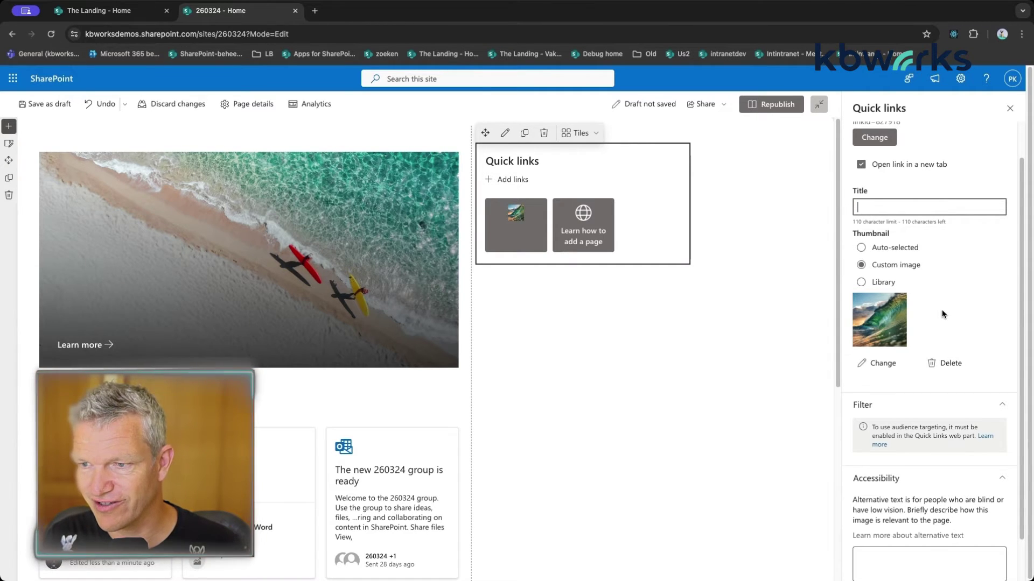
scroll(934, 333, "down", 1)
scroll(918, 375, "up", 2)
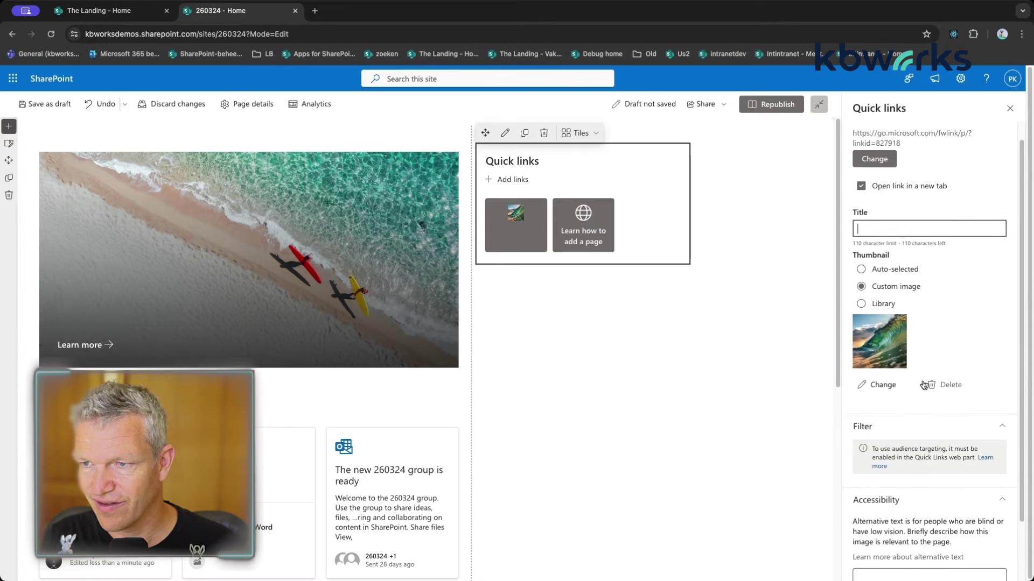
scroll(920, 380, "down", 2)
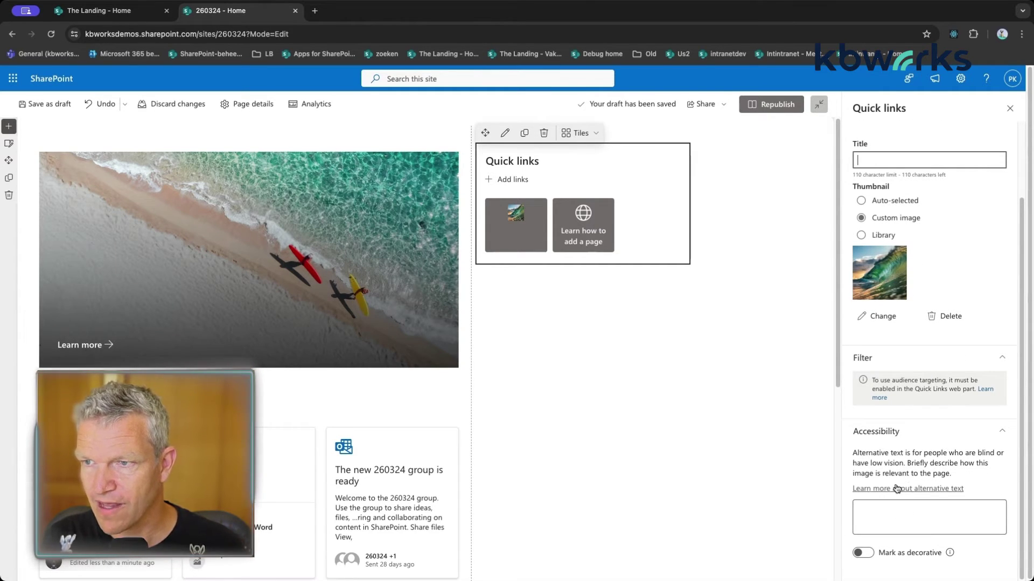
scroll(911, 255, "up", 1)
scroll(910, 259, "up", 1)
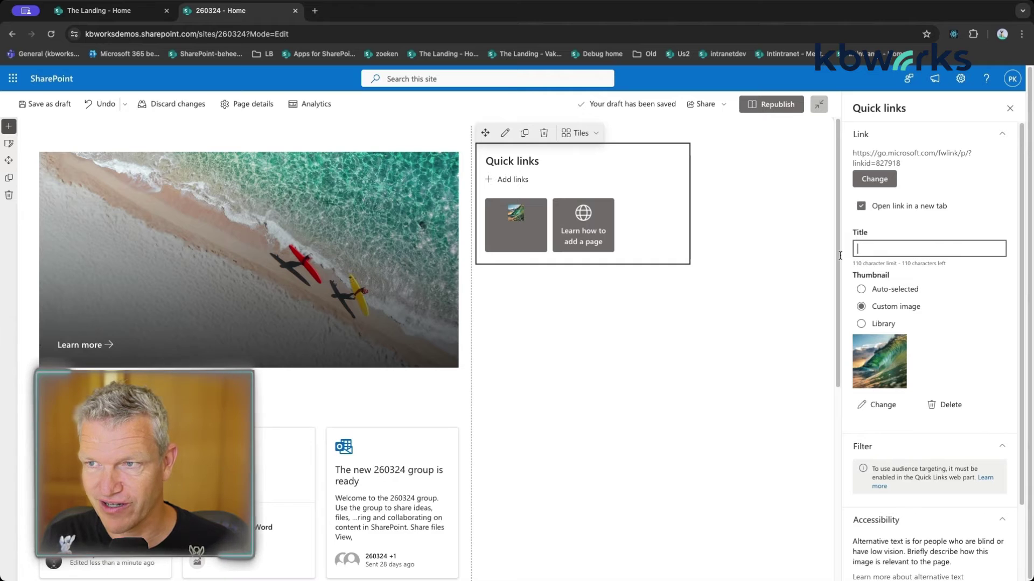
Step: Give the "Learn how to add a page" link the machinelearning icon from the icon library as its thumbnail
left_click(578, 225)
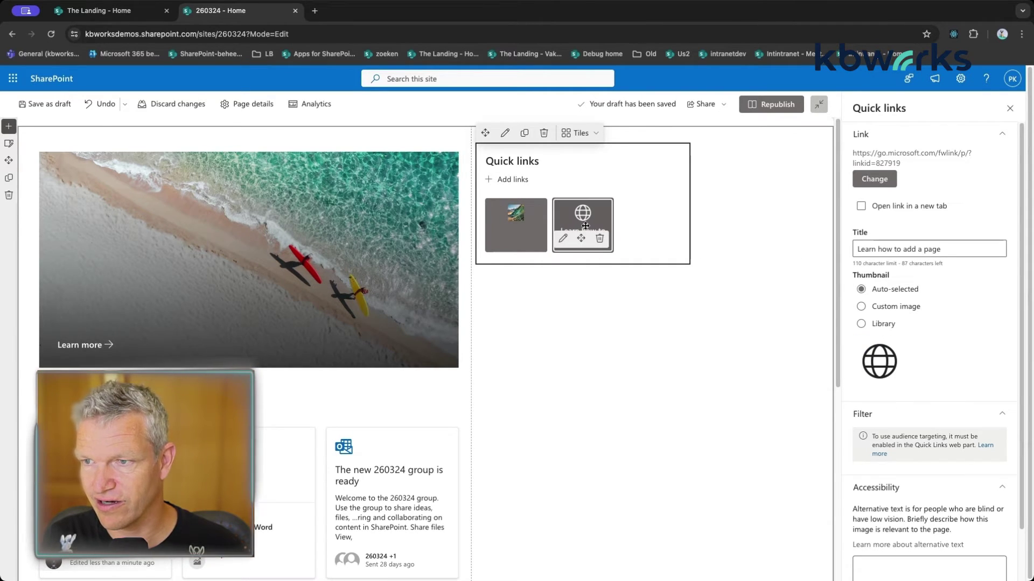
left_click(862, 324)
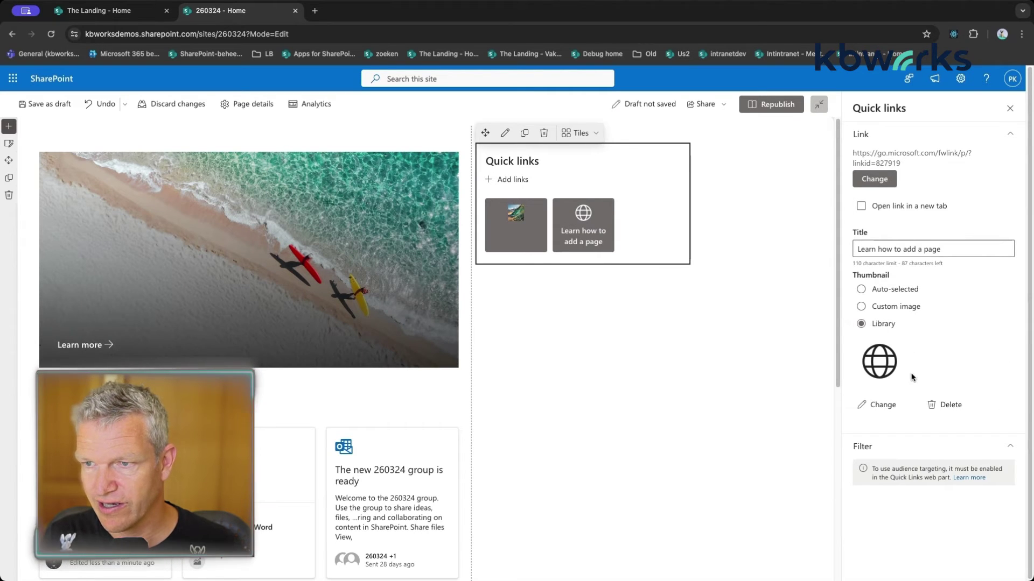
left_click(883, 408)
key("Escape")
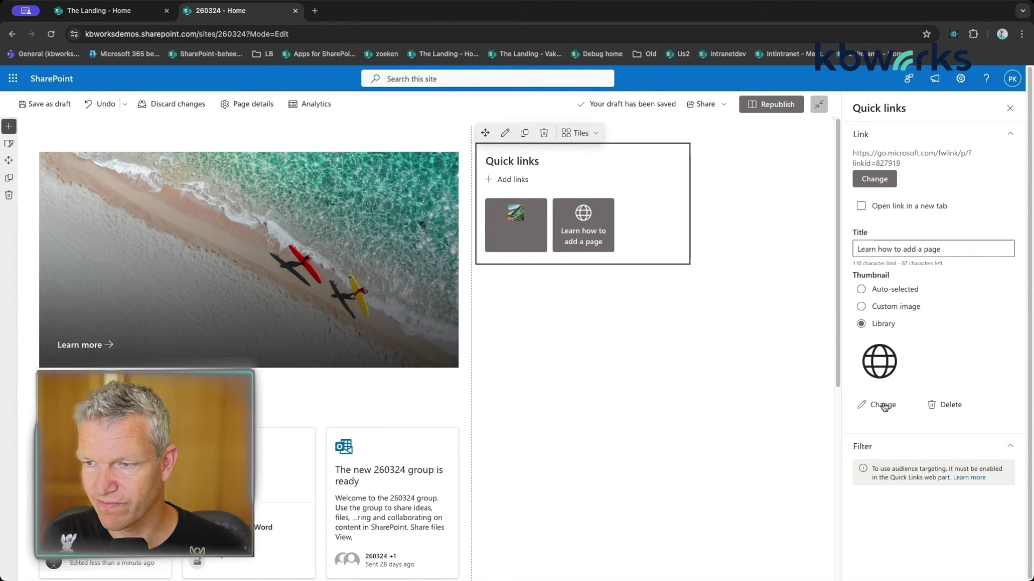
left_click(884, 408)
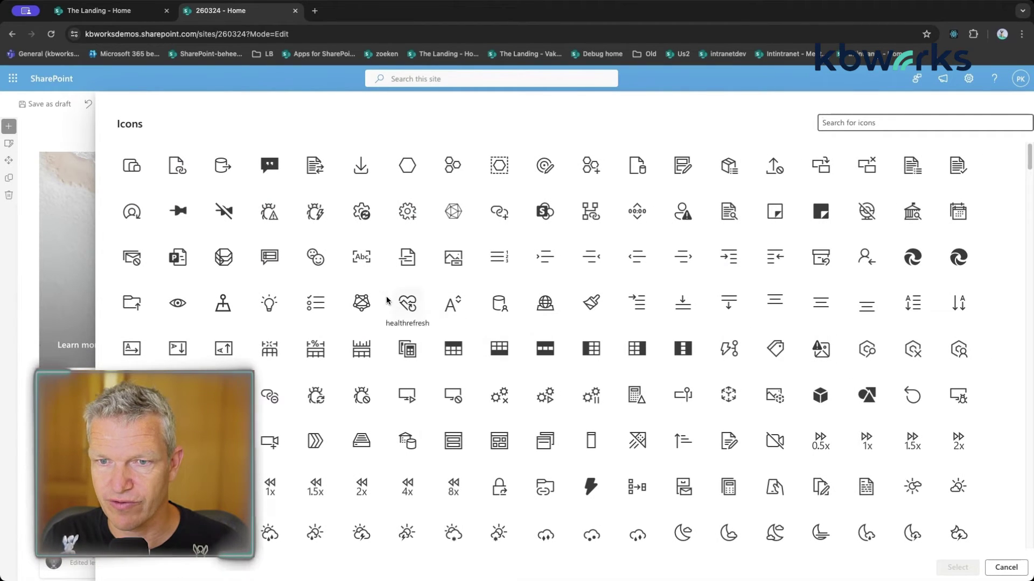
left_click(364, 306)
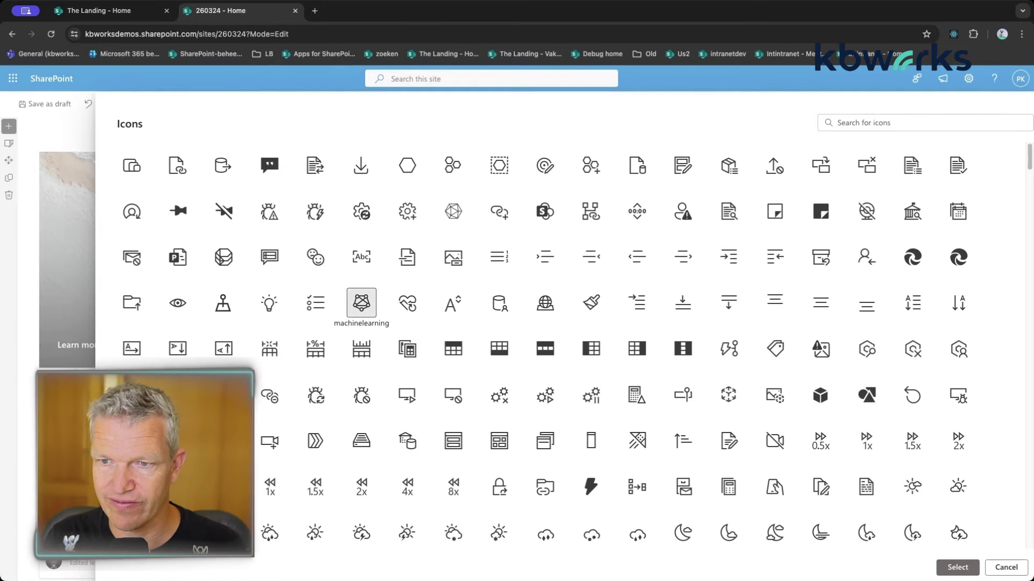
left_click(958, 568)
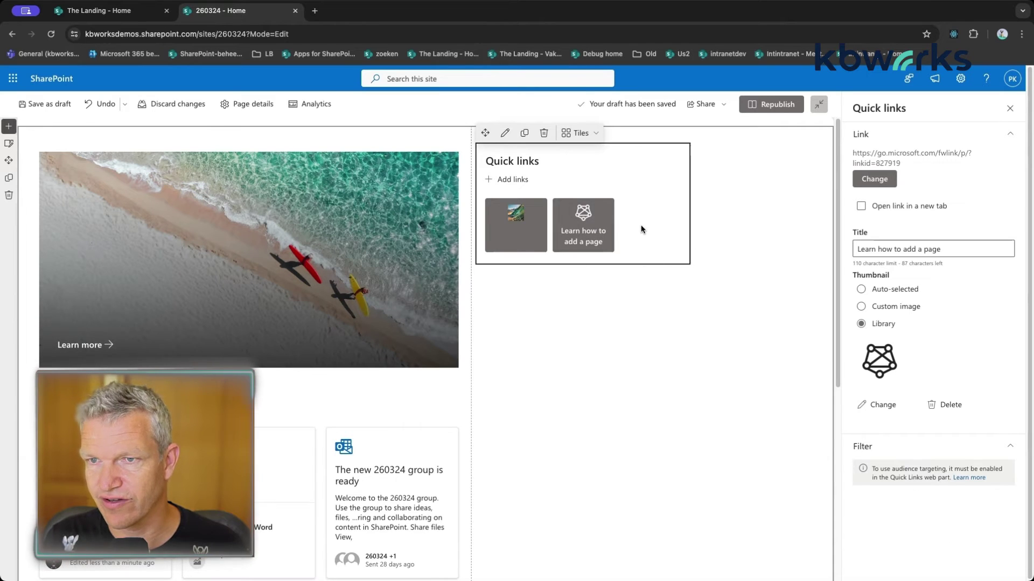
Step: Change the Quick links layout, trying Button and settling on Grid
left_click(596, 135)
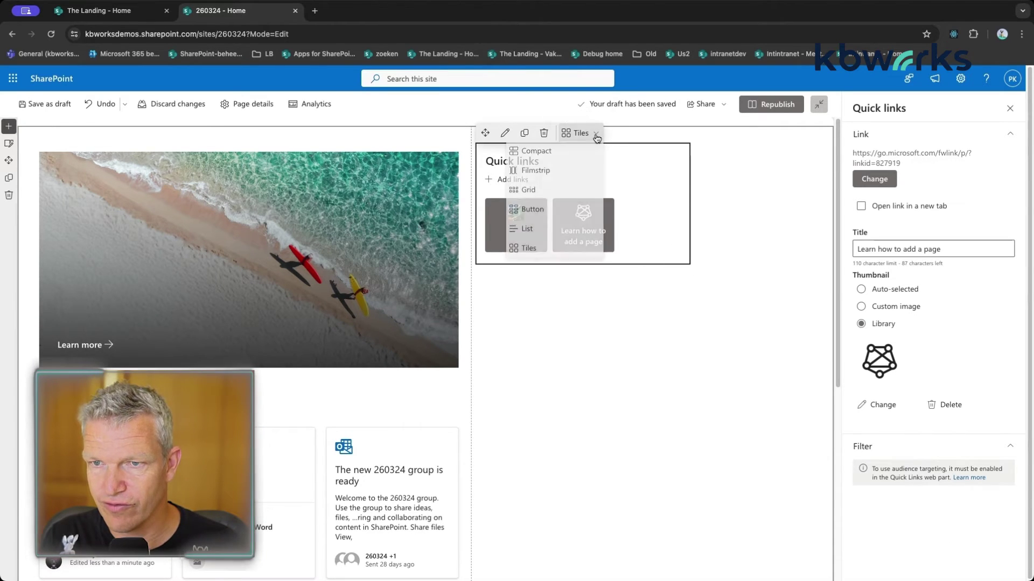
left_click(570, 210)
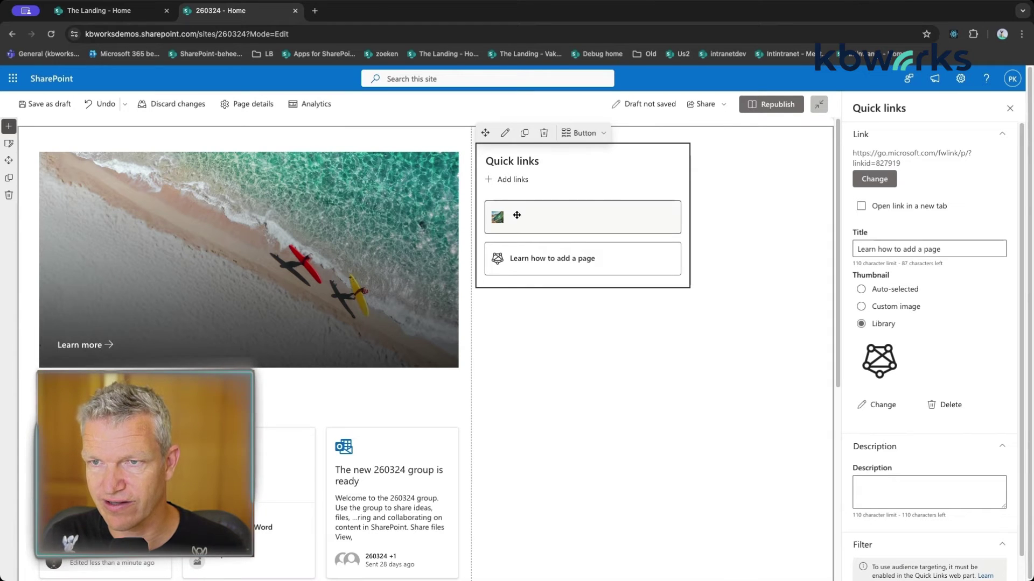
left_click(586, 135)
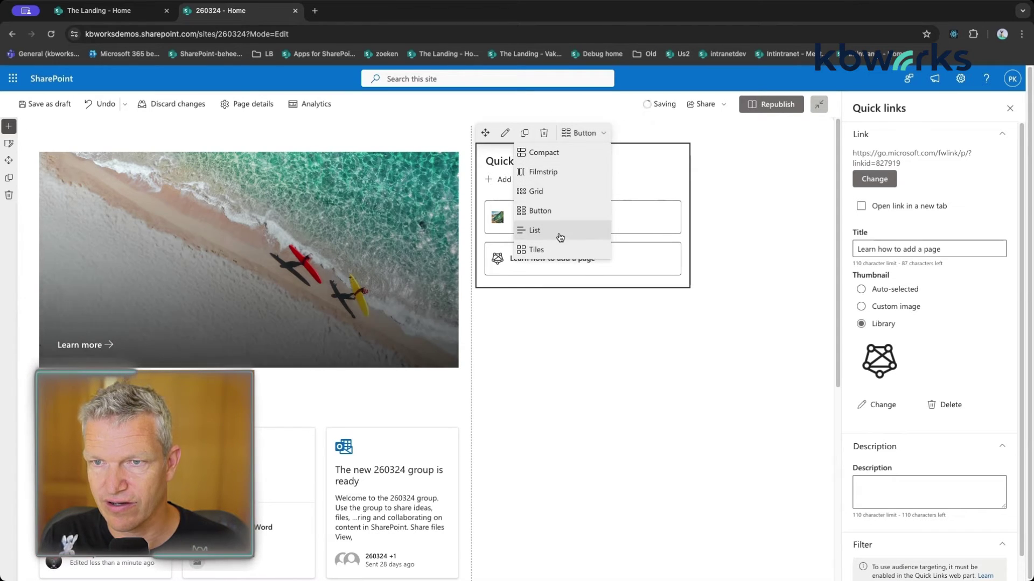
left_click(535, 191)
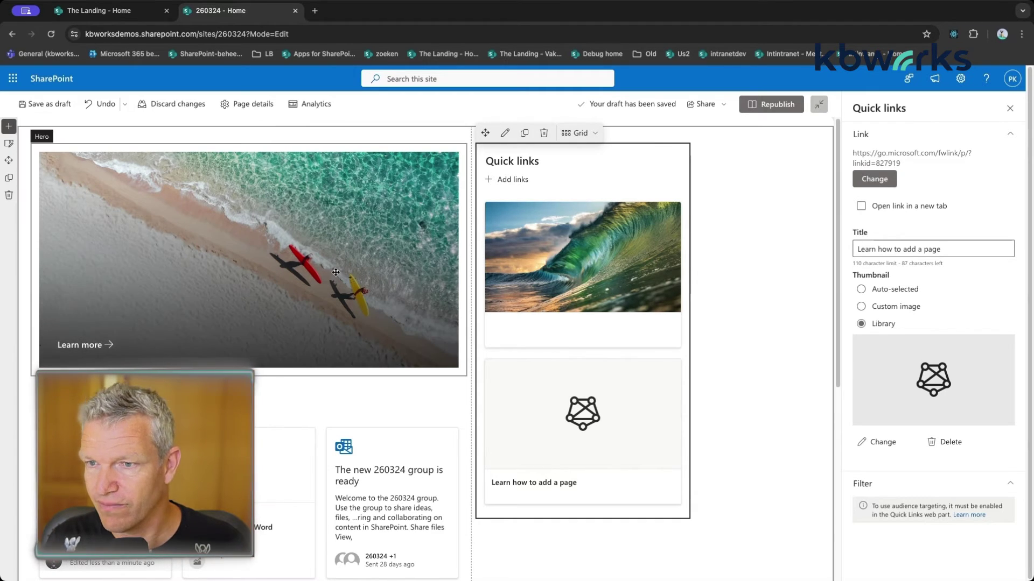
left_click(728, 292)
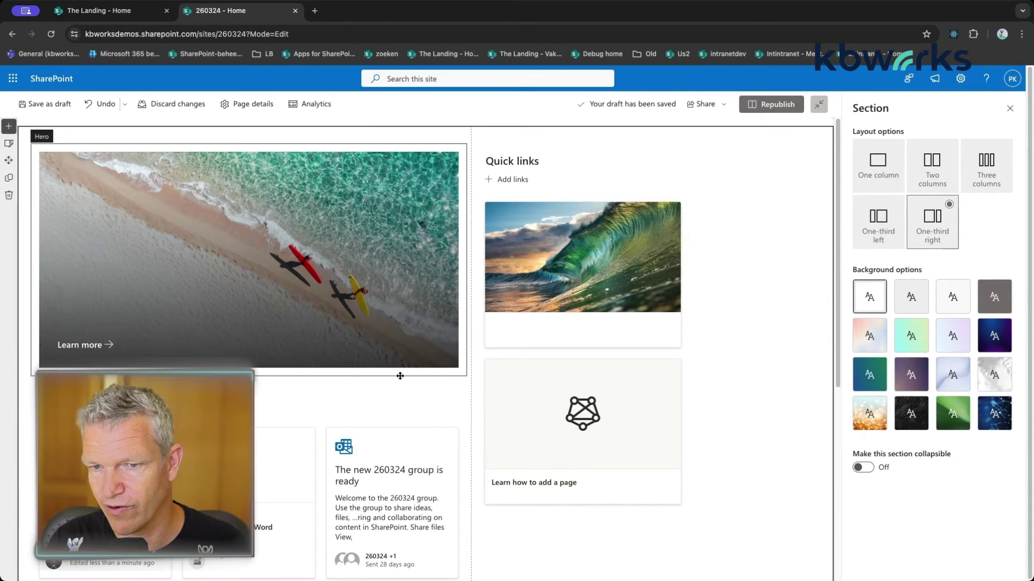
Step: Add a Text web part between the Hero and the Activity web part in column one, finding it by searching "text"
scroll(376, 385, "down", 1)
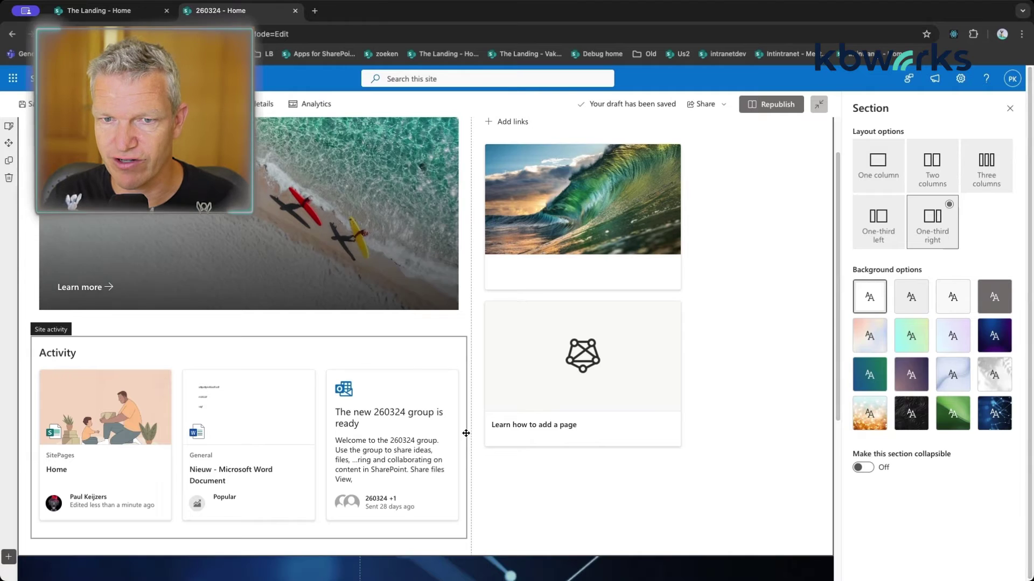
scroll(466, 434, "up", 1)
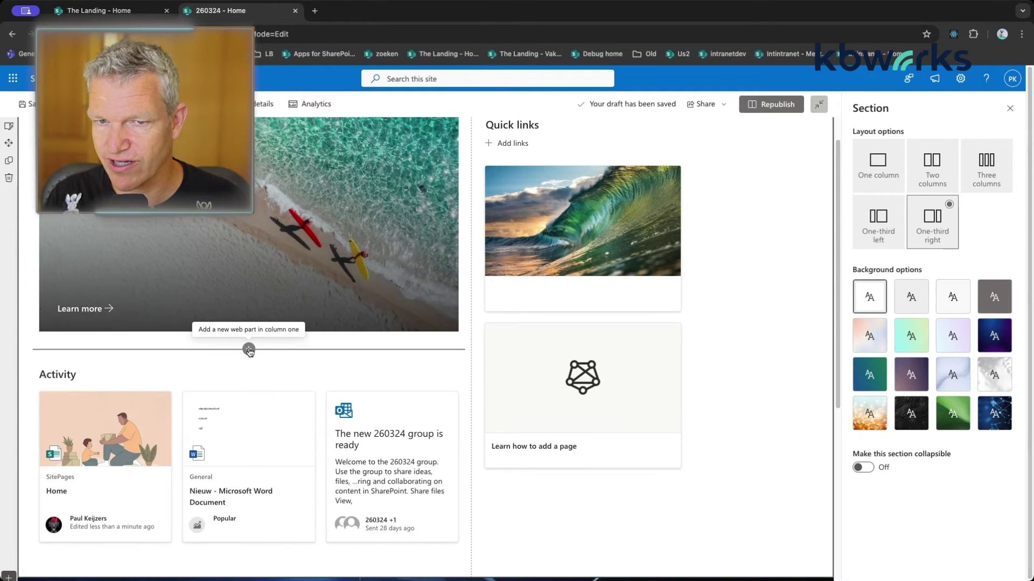
left_click(249, 350)
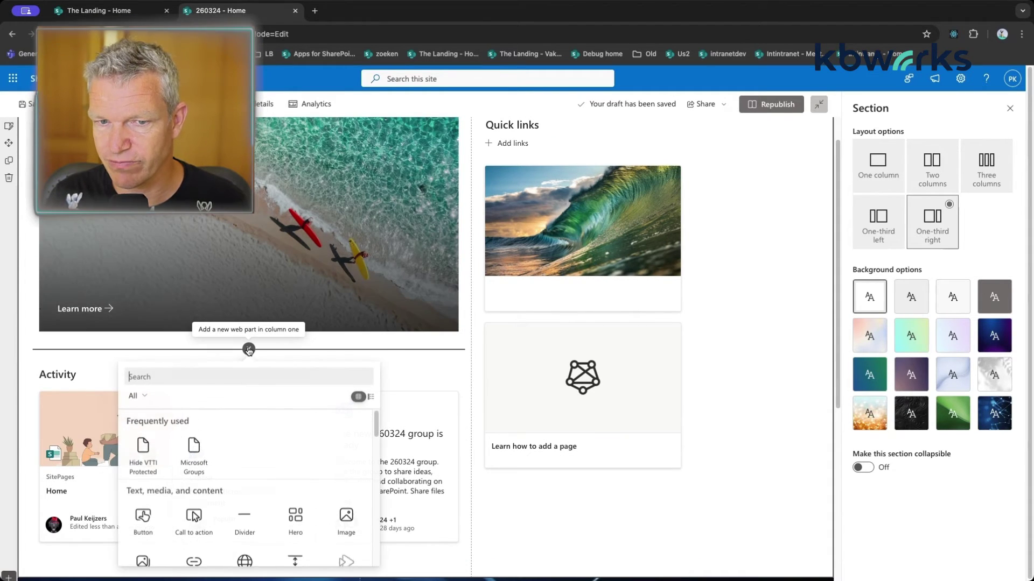
type("t")
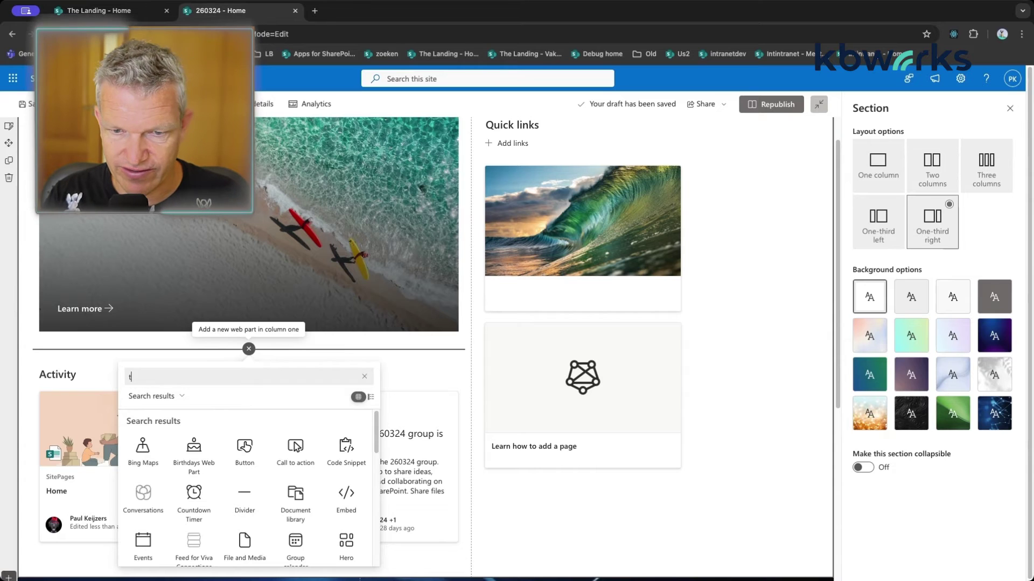
type("ext")
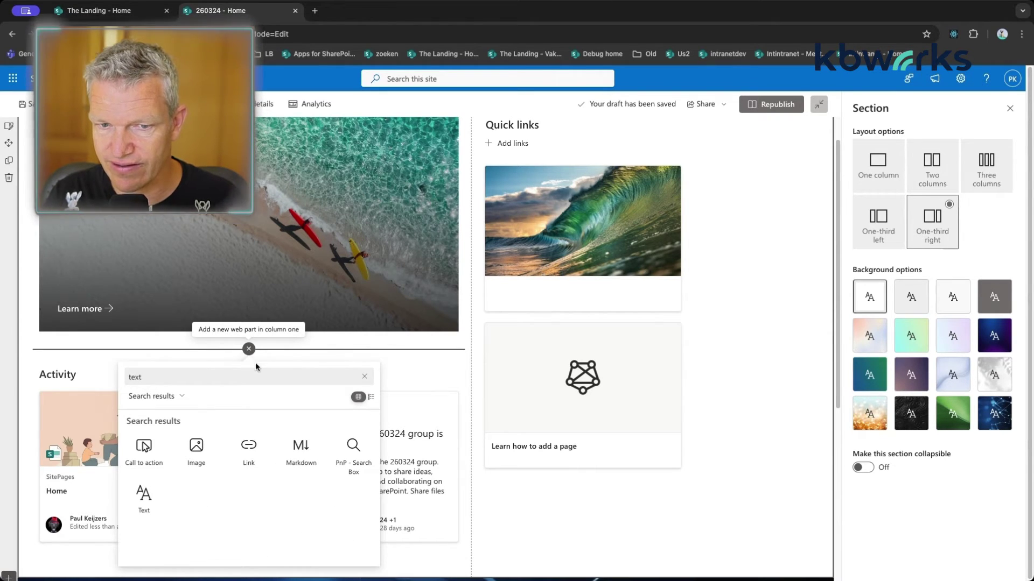
left_click(142, 494)
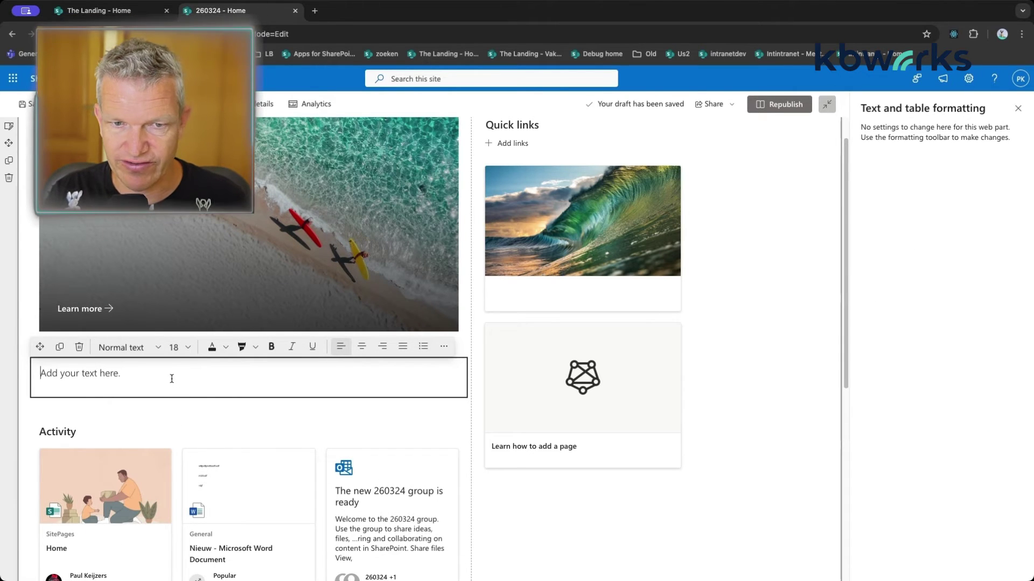
Step: Enter "This page is about Surfing the waves in Microsoft." in the Text web part and center it
type("T")
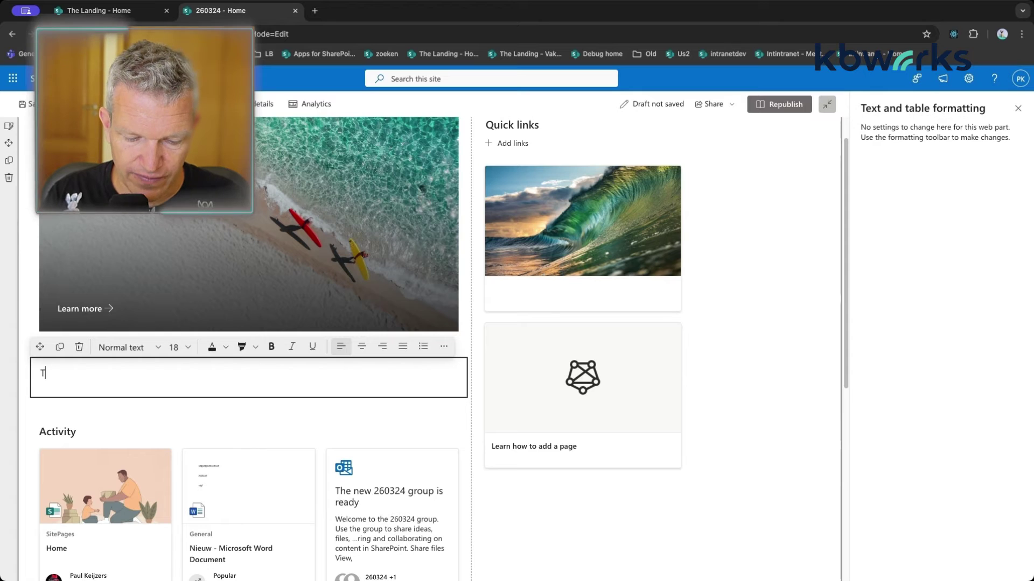
type("his pag")
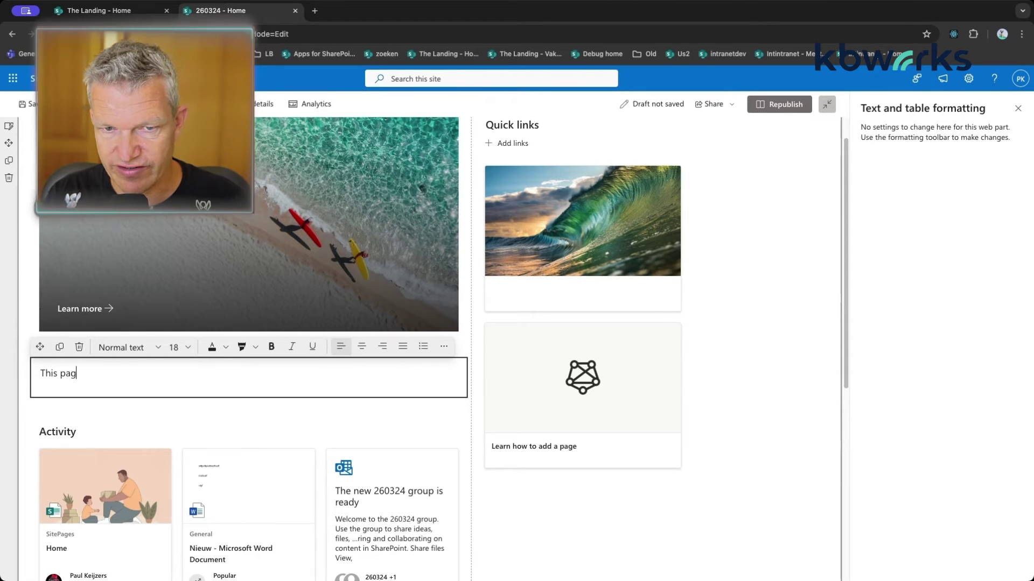
type("e is about Surfing the wave")
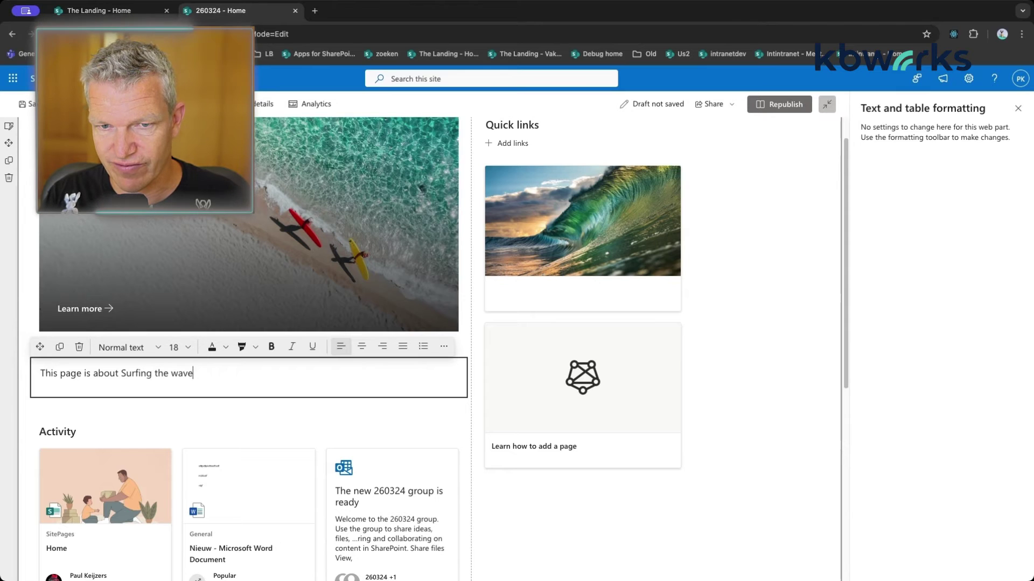
type("s in Micr")
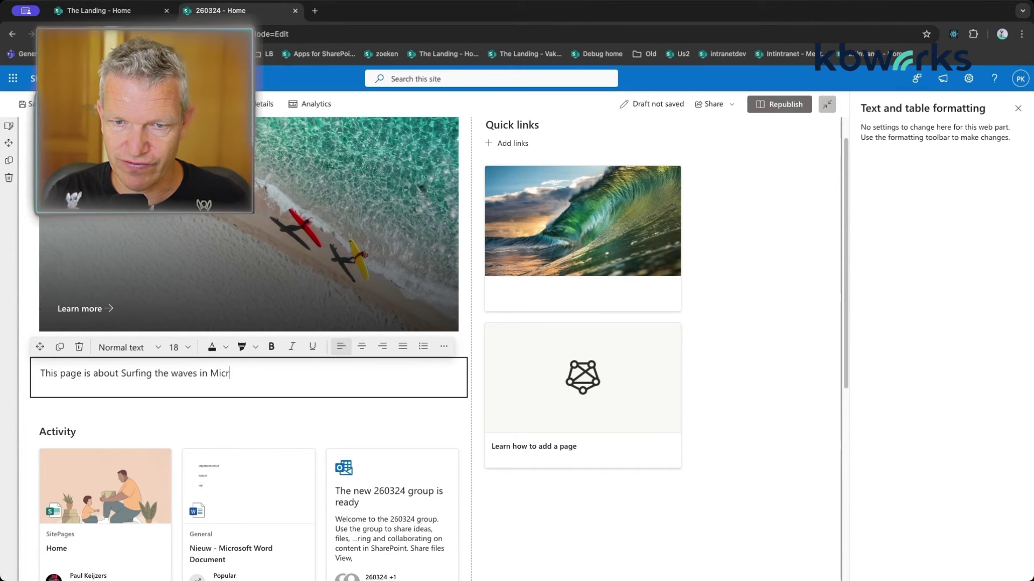
type("osoft.")
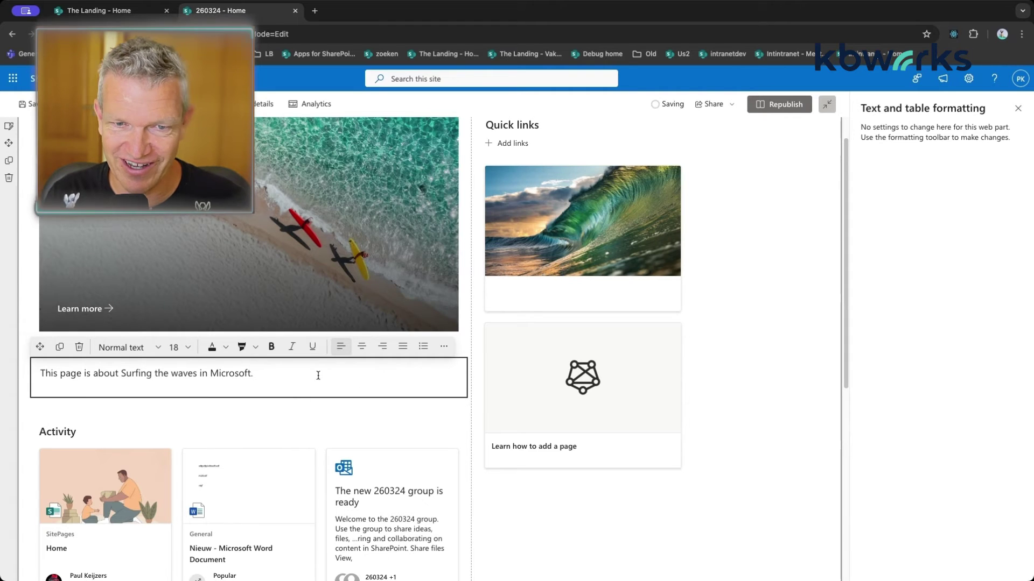
left_click(361, 347)
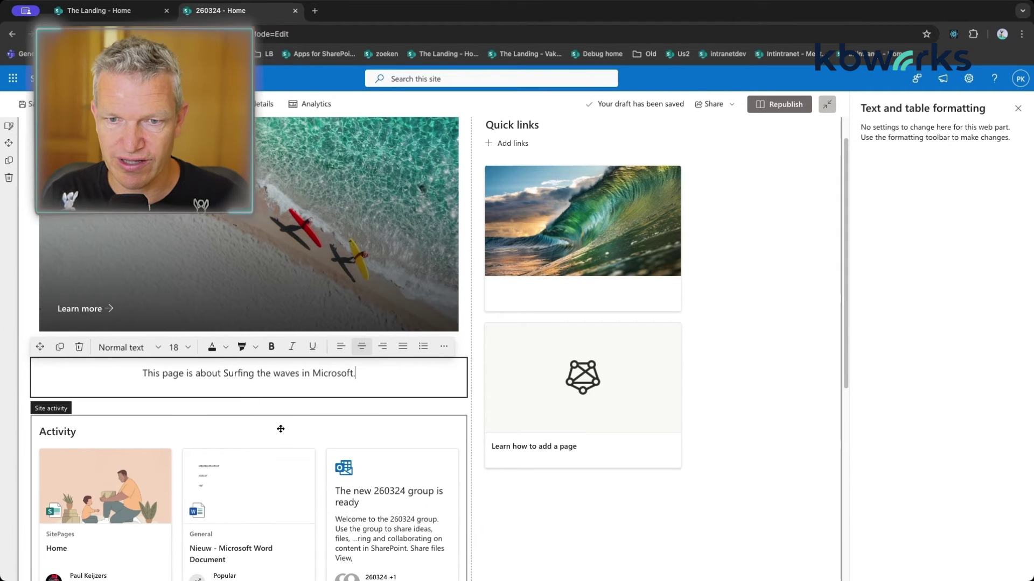
mouse_move(232, 411)
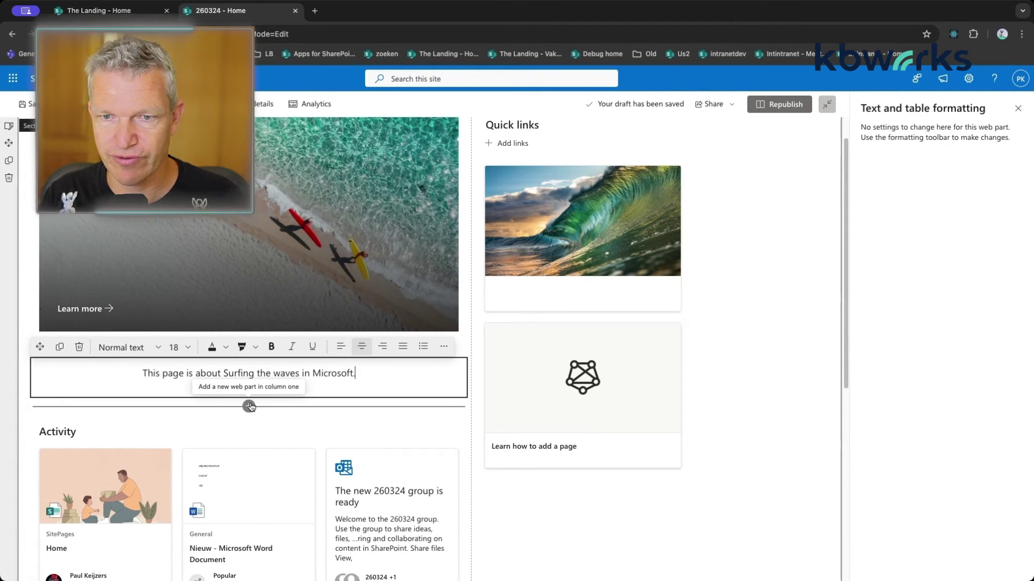
left_click(249, 406)
scroll(285, 339, "down", 5)
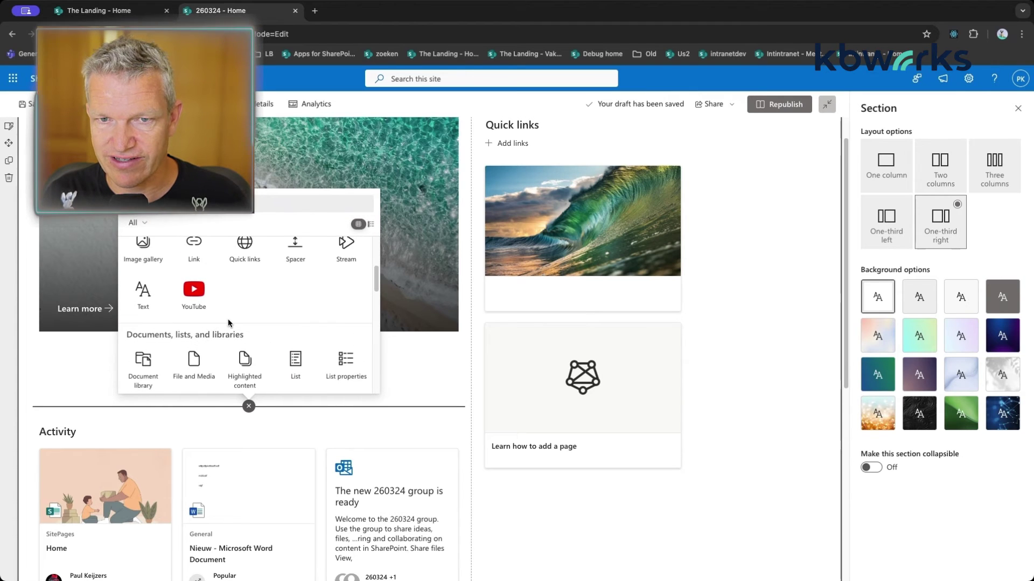
left_click(189, 292)
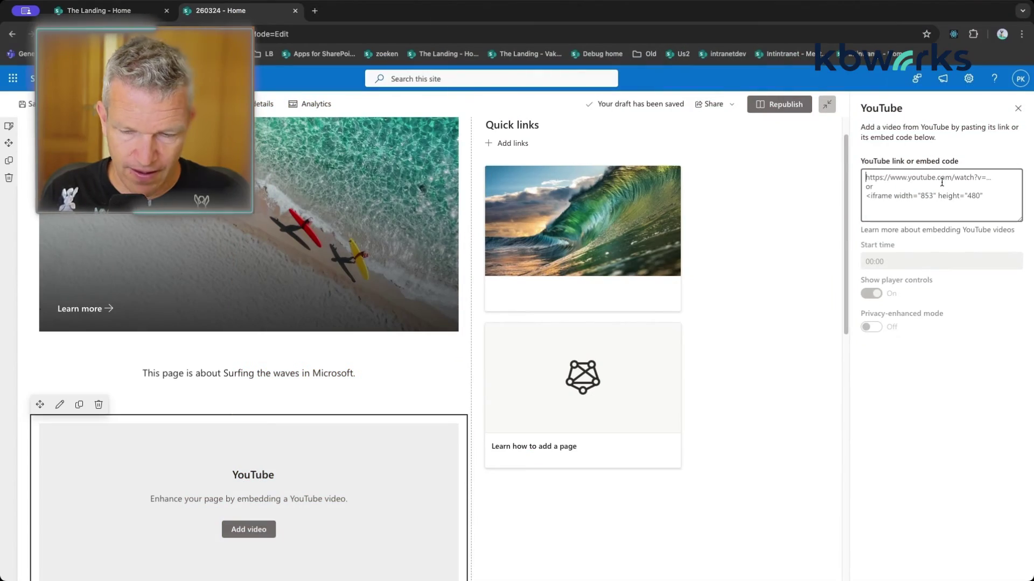
type("https://youtu.be/-SQtod-GaiU?si=-NUgLLLgXGnxuYJi")
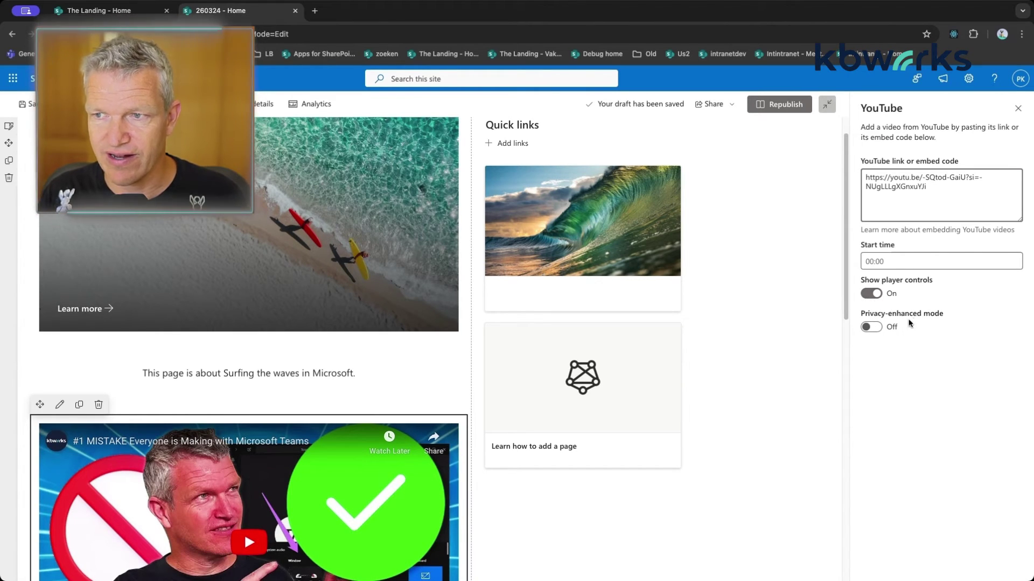
left_click(878, 328)
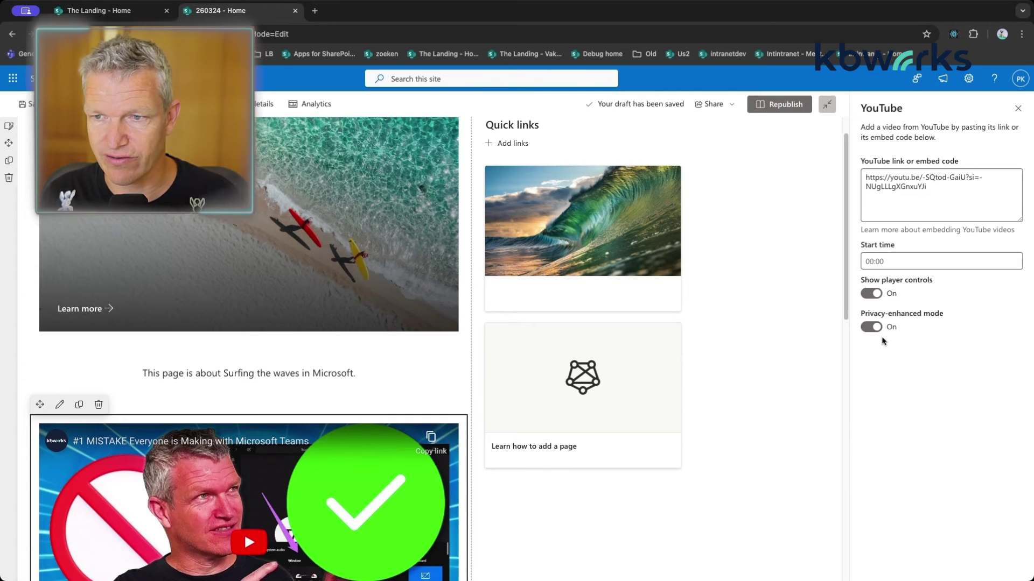
Step: Look over the edited column with the video and Activity, and republish the home page
scroll(745, 363, "down", 2)
scroll(745, 363, "down", 1)
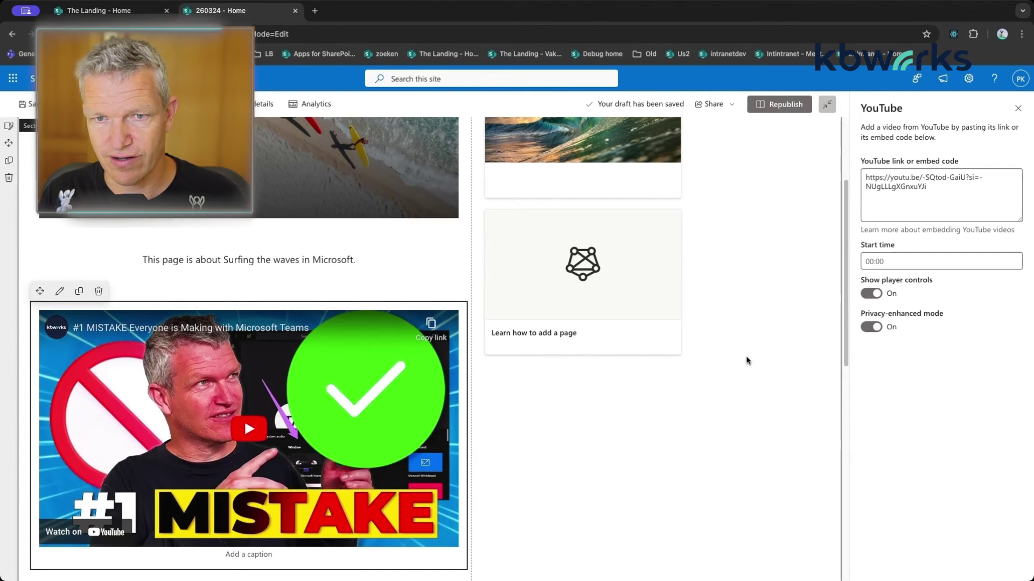
scroll(747, 360, "up", 2)
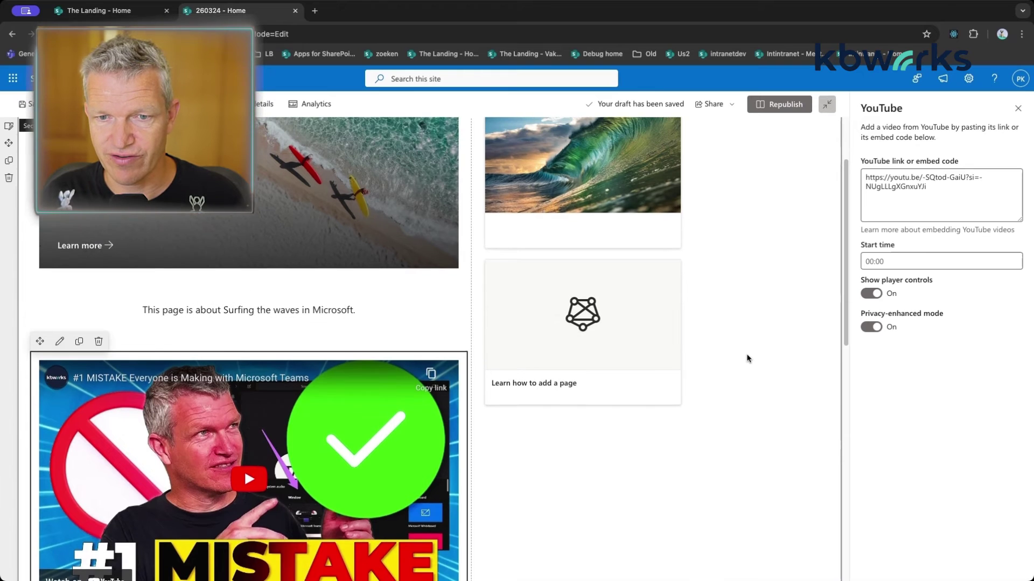
scroll(747, 358, "down", 7)
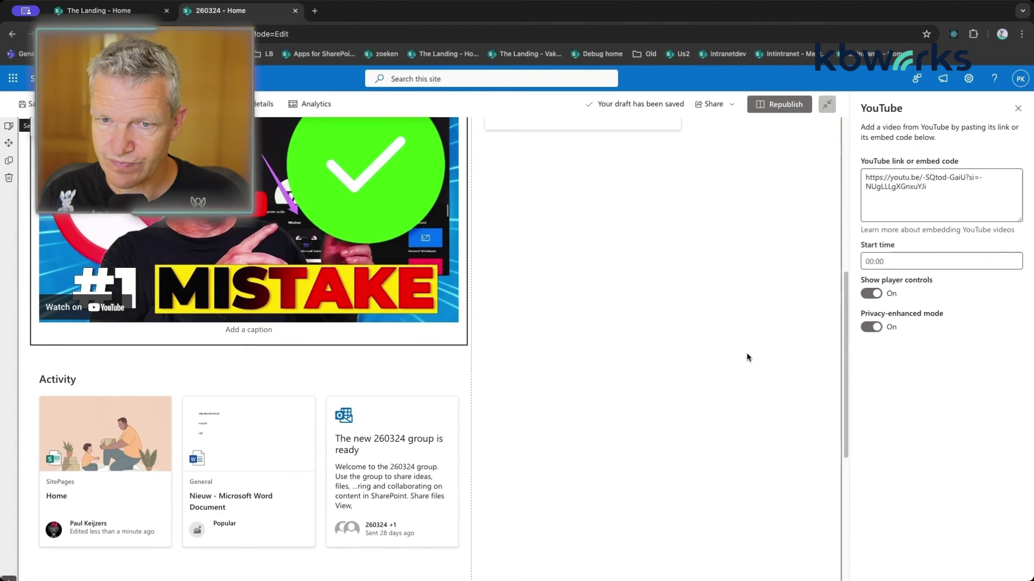
scroll(746, 357, "up", 2)
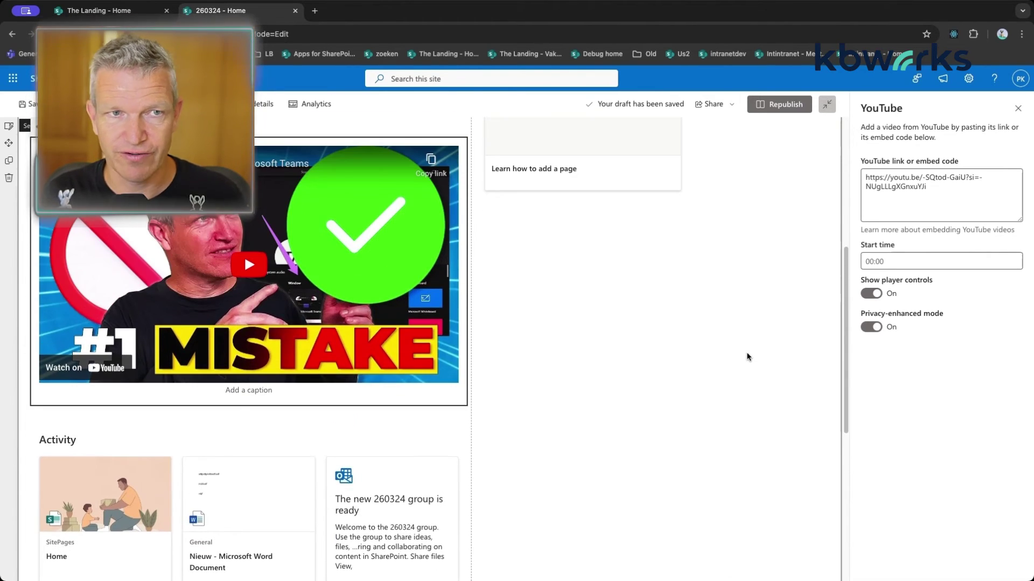
scroll(745, 354, "up", 1)
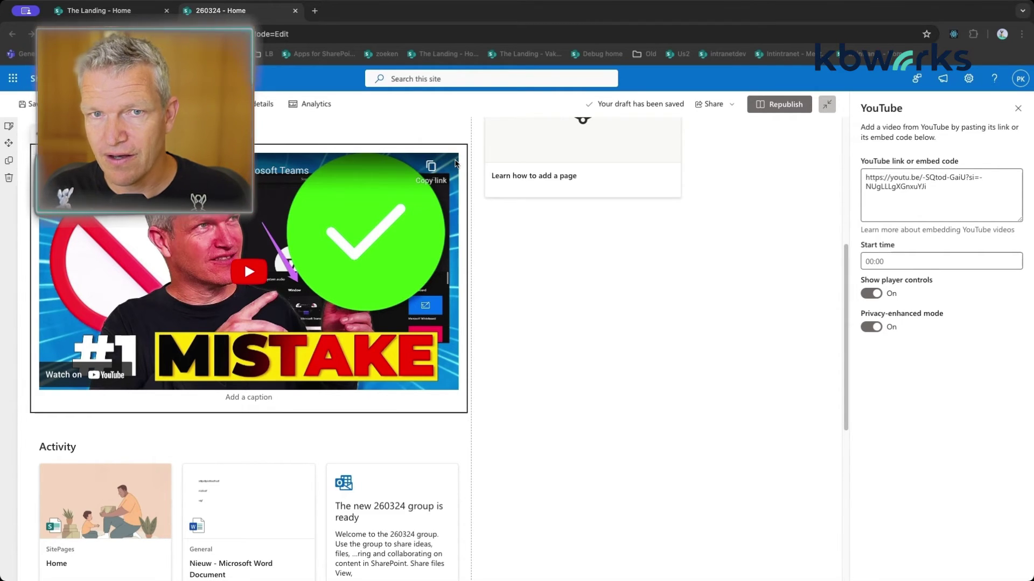
scroll(258, 142, "up", 6)
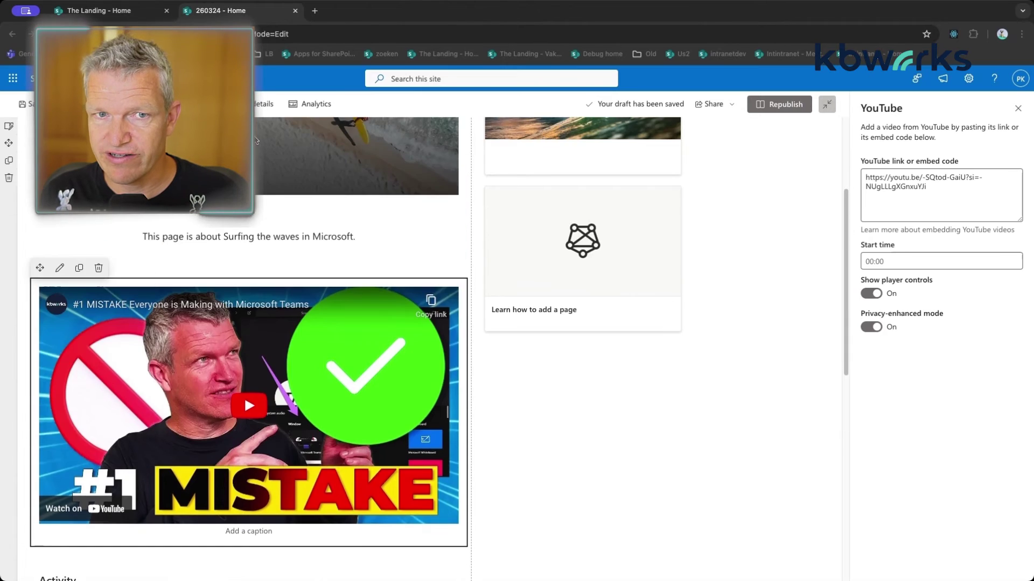
left_click(777, 104)
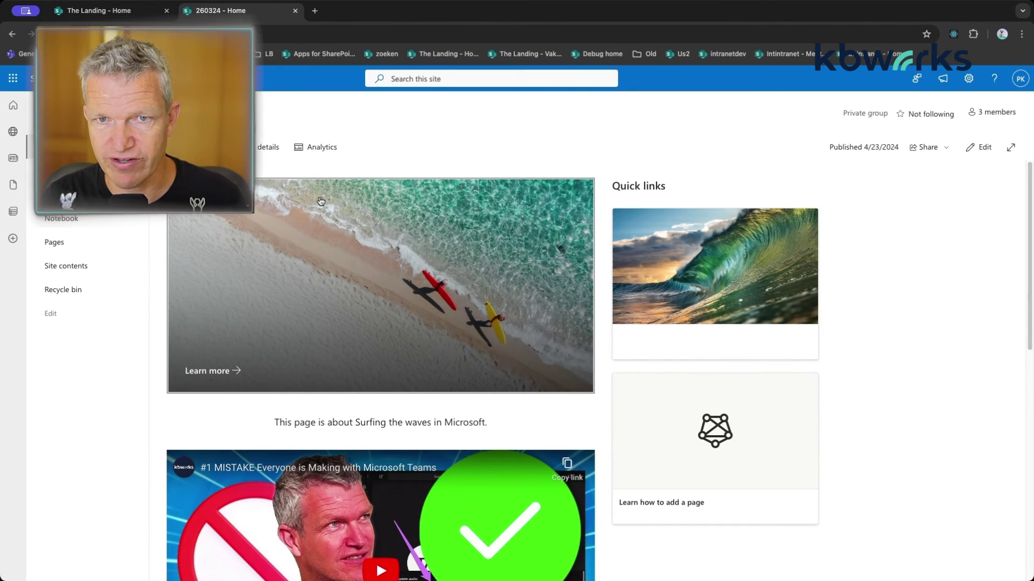
Step: Create a new page from Microsoft's Blank template, checking the templates saved on this site before choosing it
left_click(204, 152)
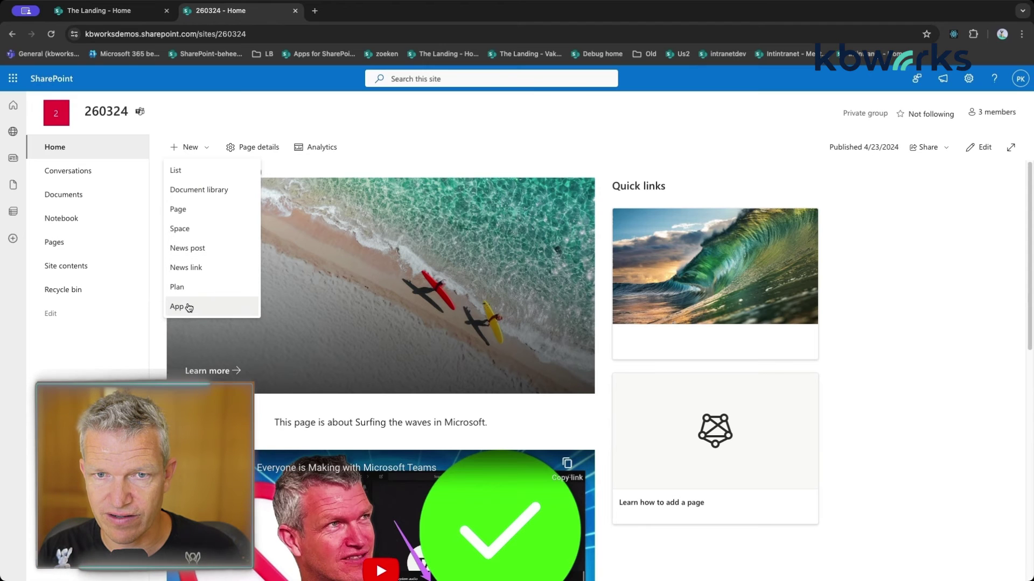
left_click(192, 208)
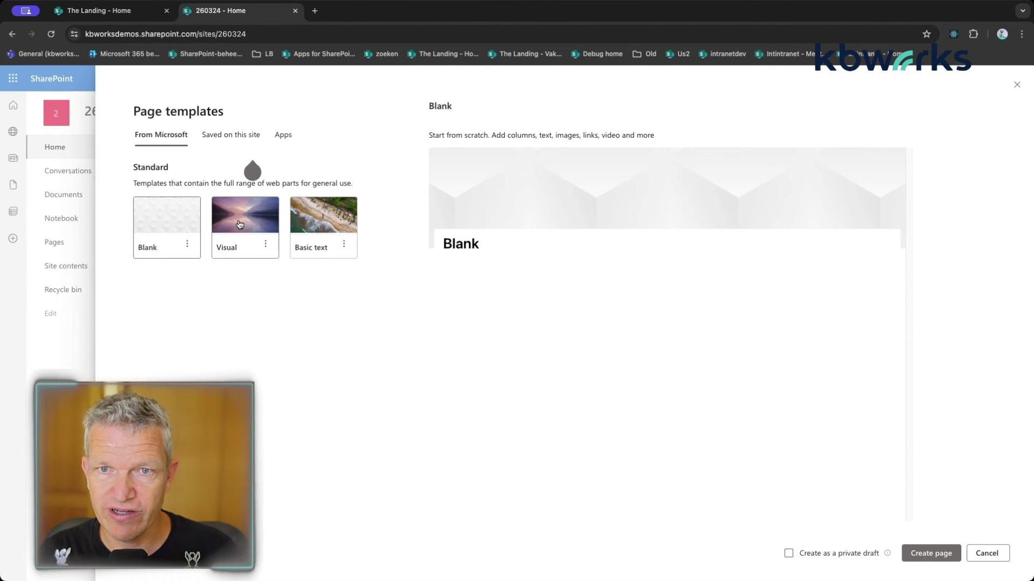
left_click(242, 137)
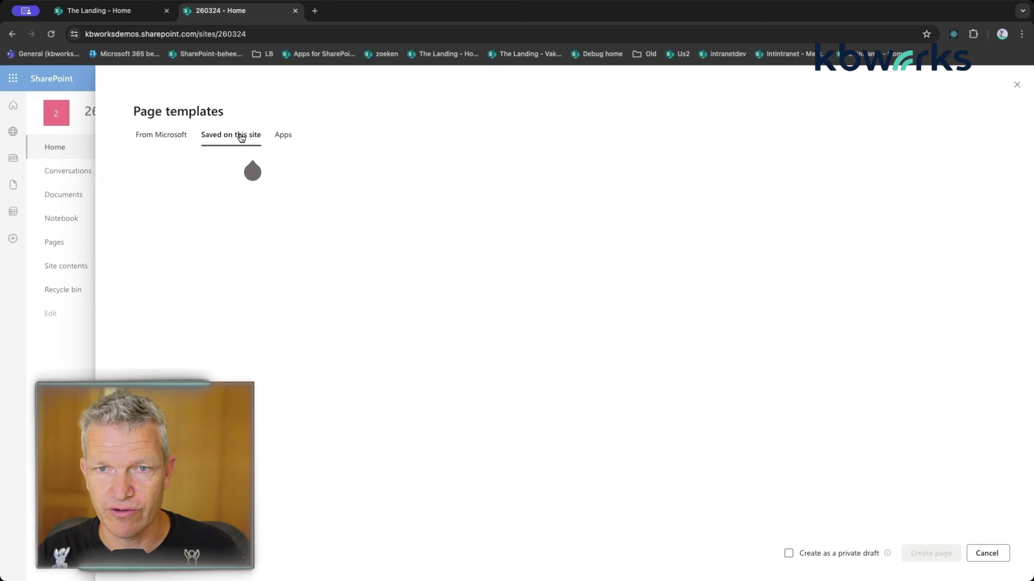
left_click(172, 138)
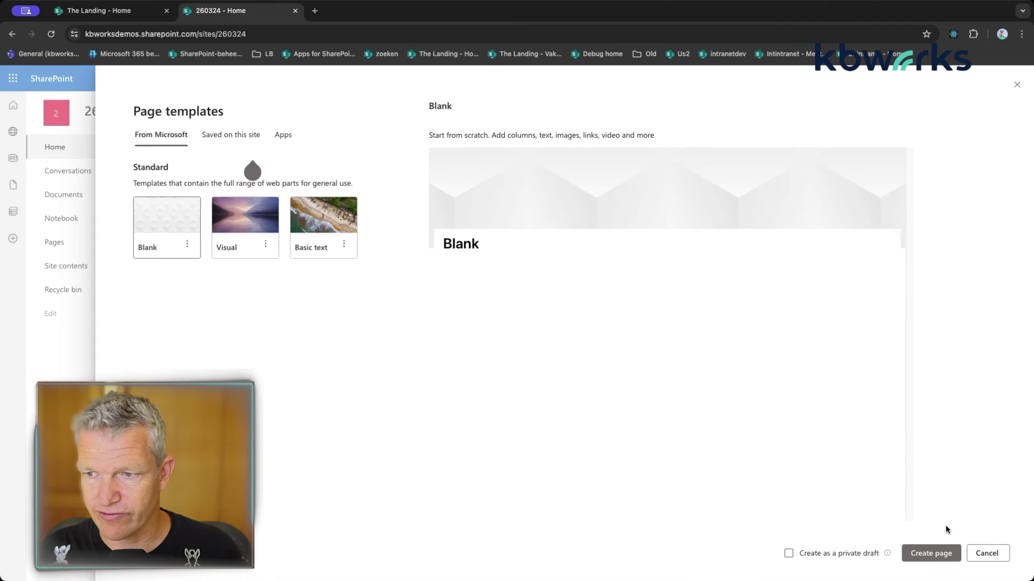
left_click(937, 560)
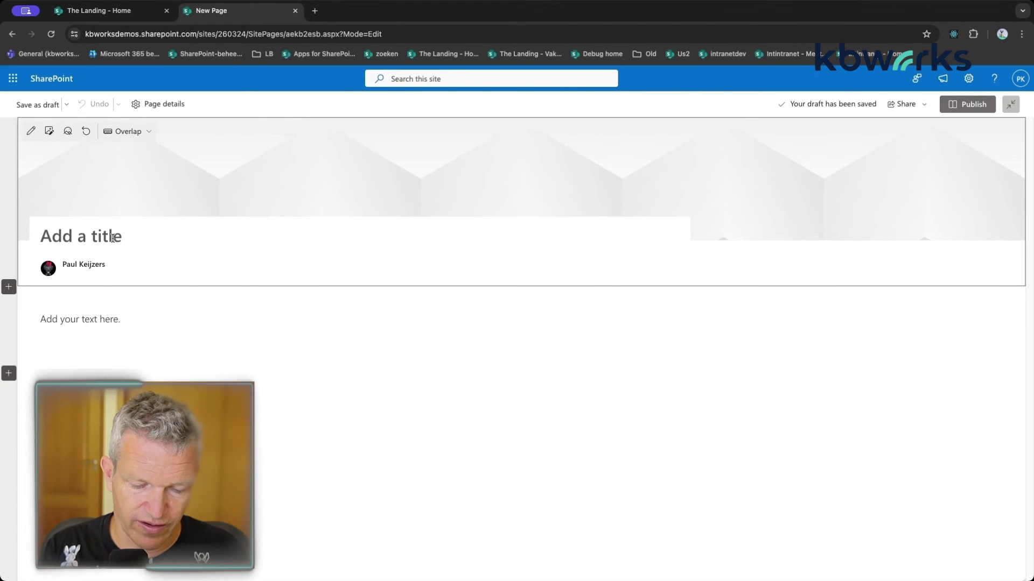
Step: Enter "surf Portugal" as the title of the new page
type("Surf")
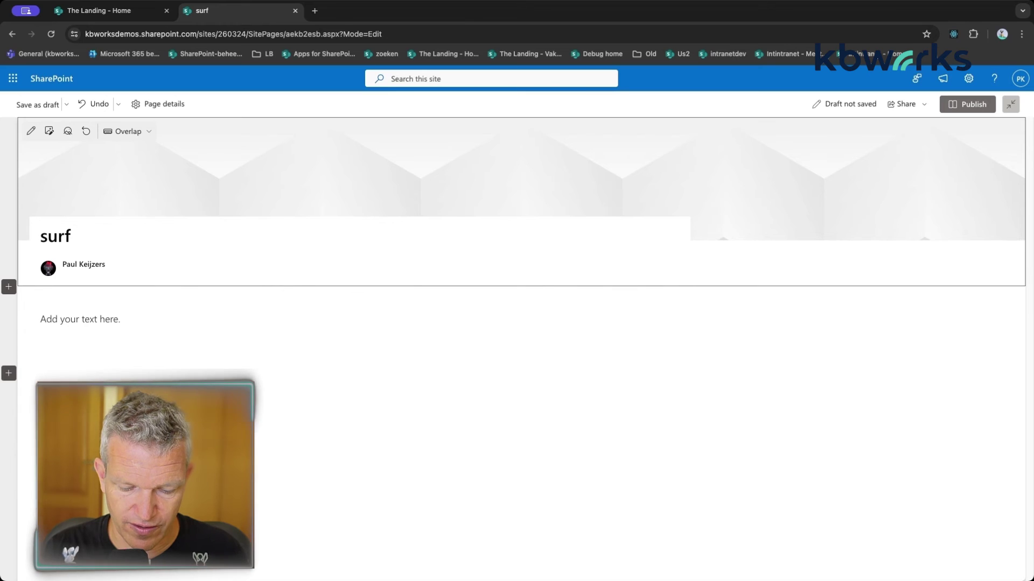
type(" Po")
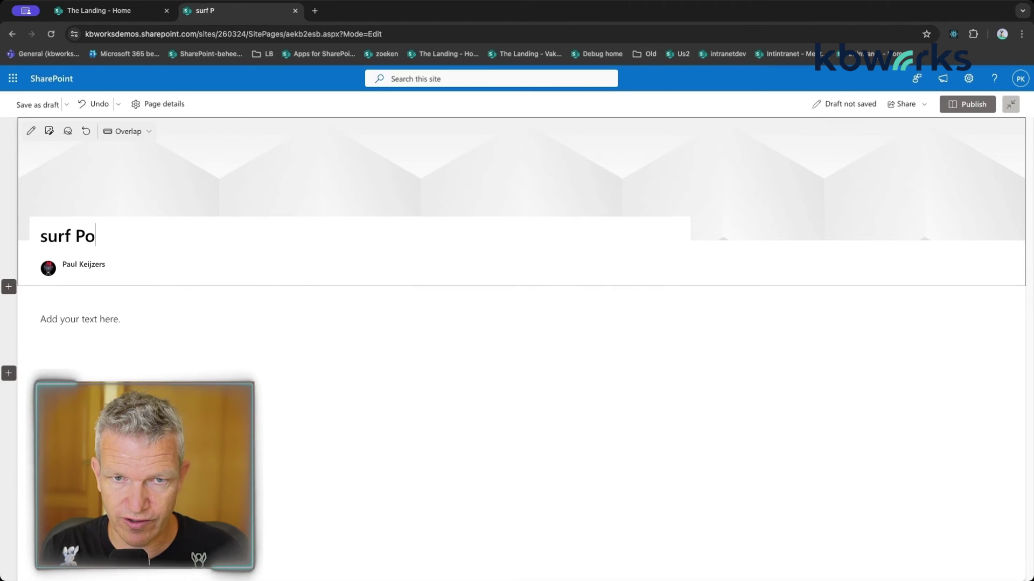
type("rtugal")
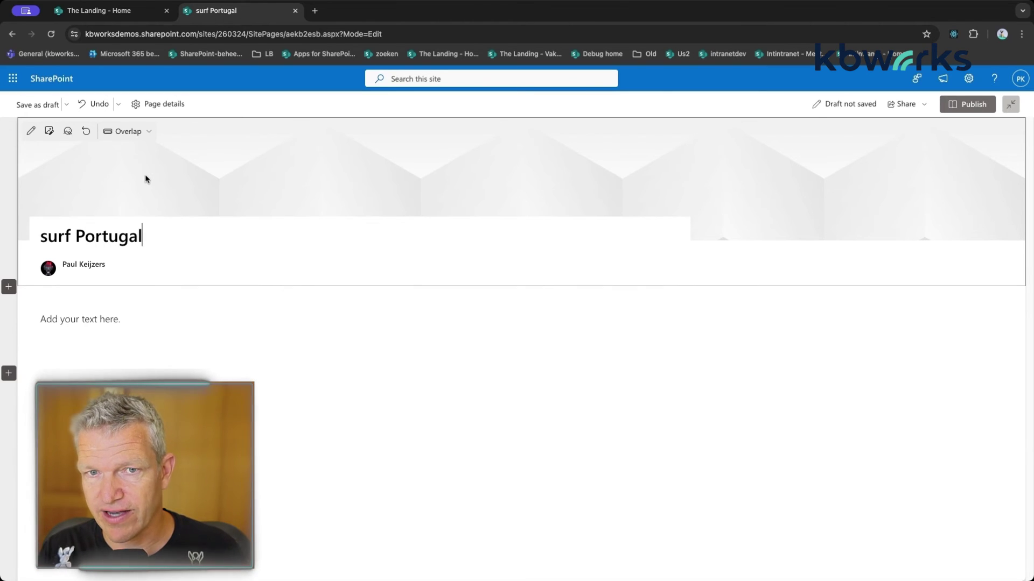
Step: Search the stock images for "surf" and insert the photo of a calm beach with breaking waves as the title area's banner
left_click(50, 133)
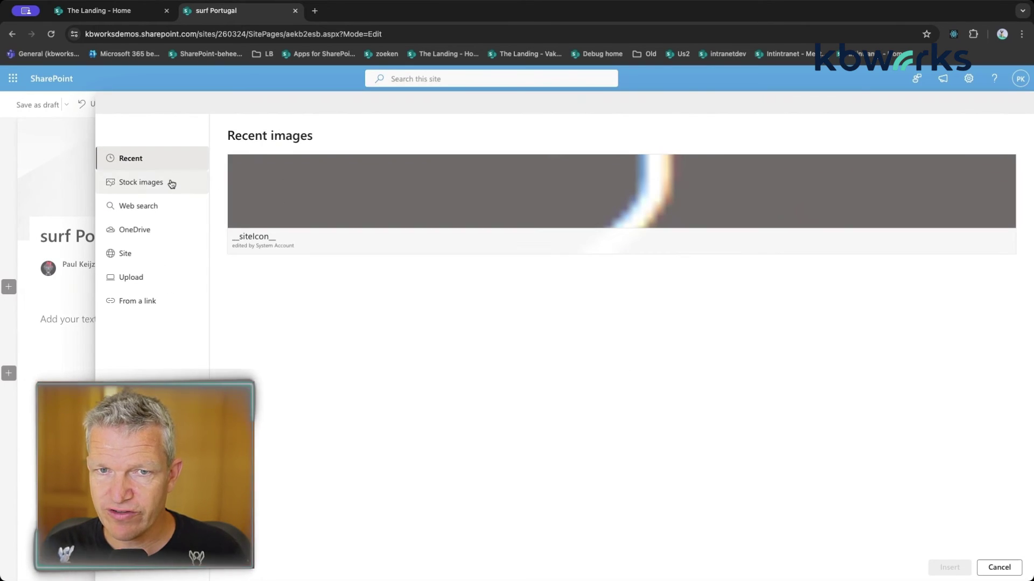
left_click(151, 183)
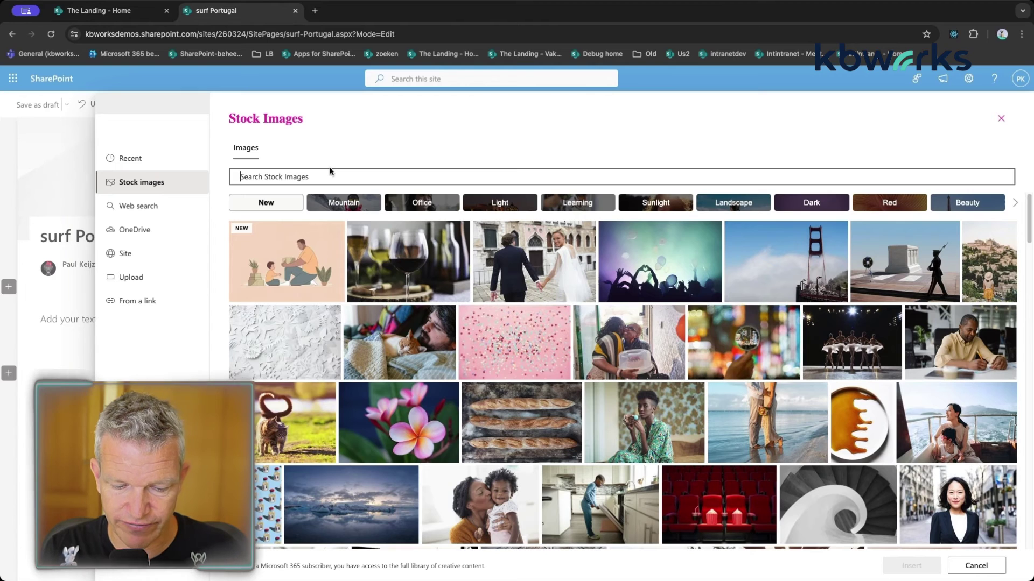
type("surf p")
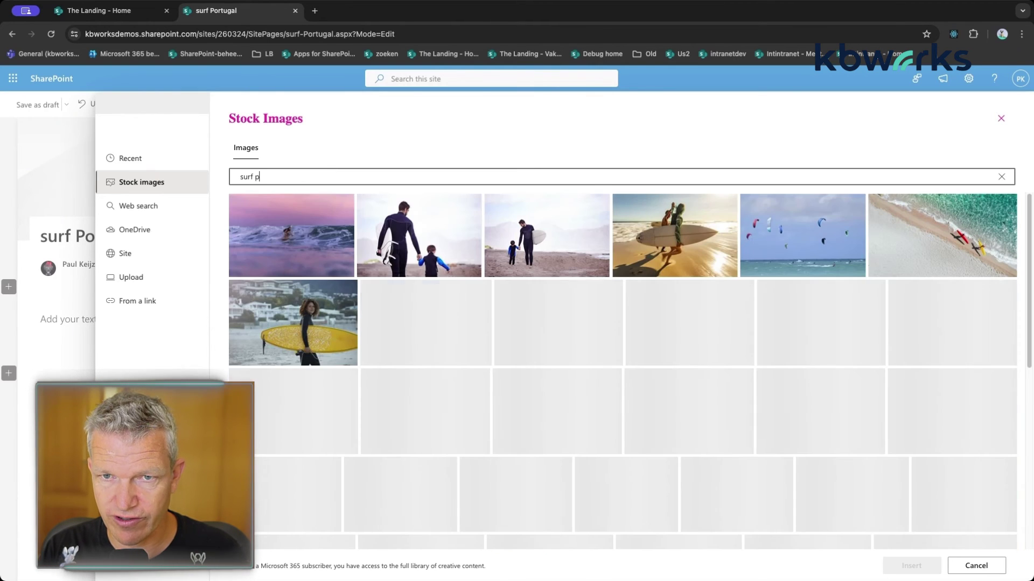
type("ortugal")
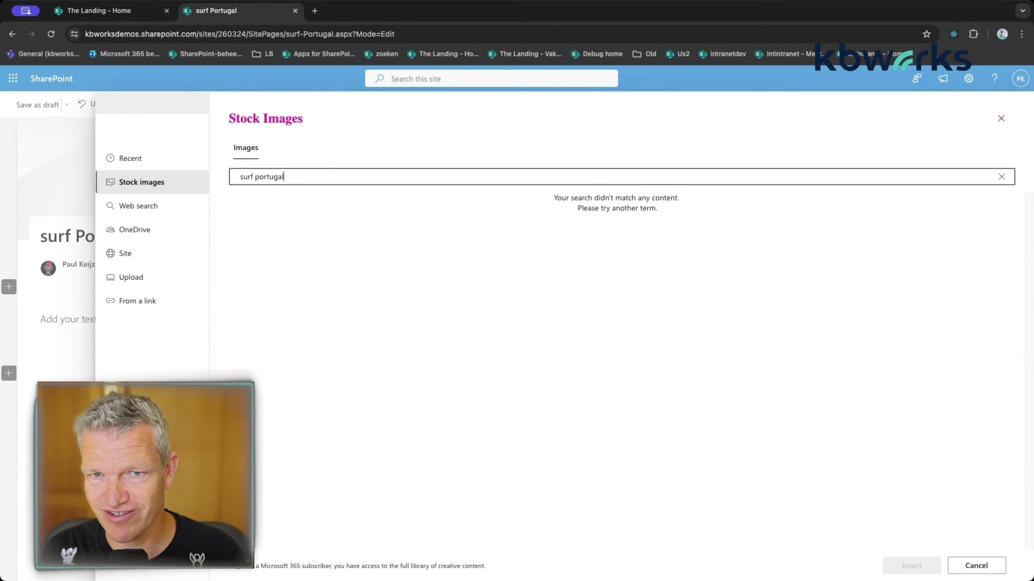
key("BackSpace")
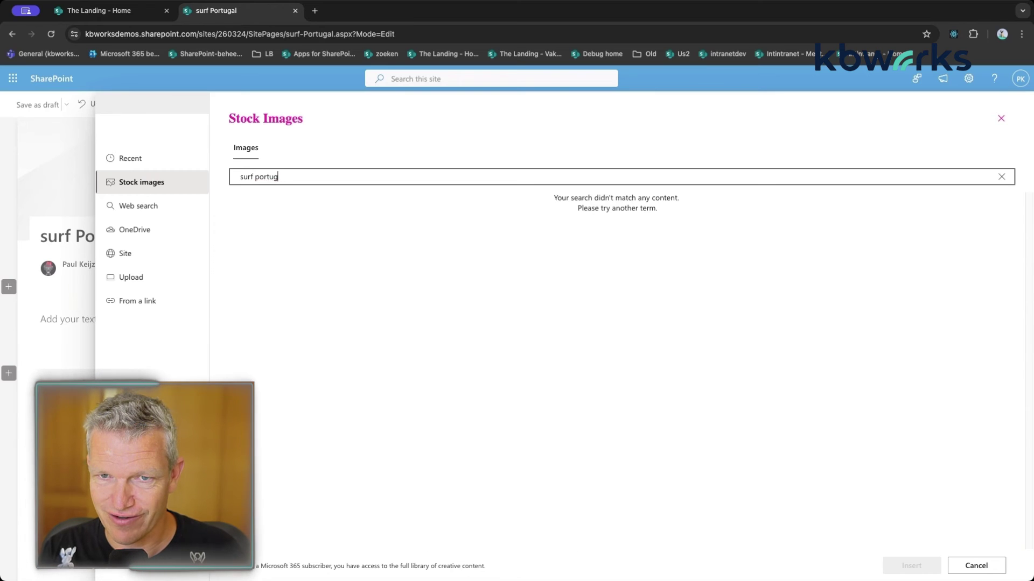
key("BackSpace")
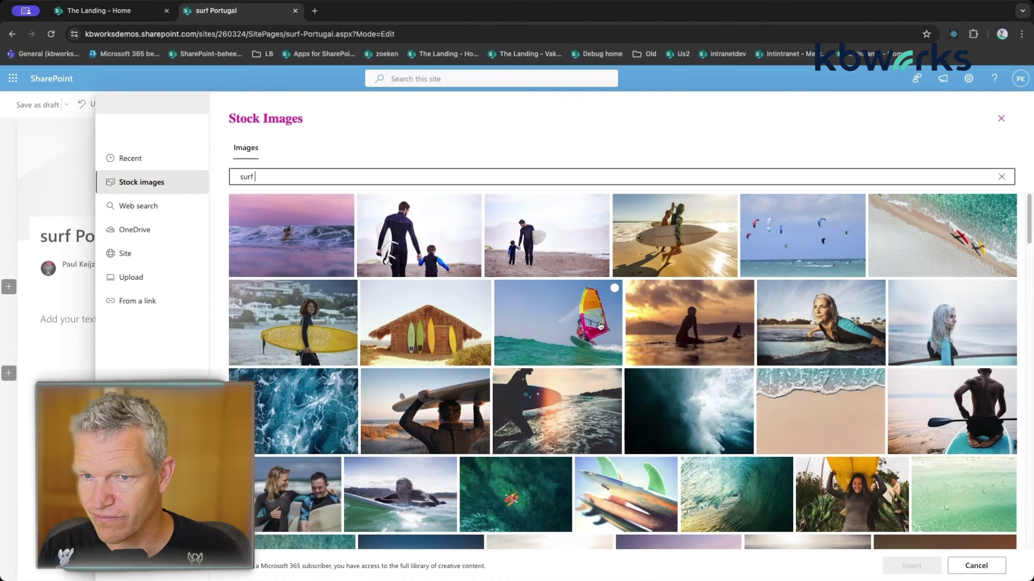
scroll(600, 326, "down", 3)
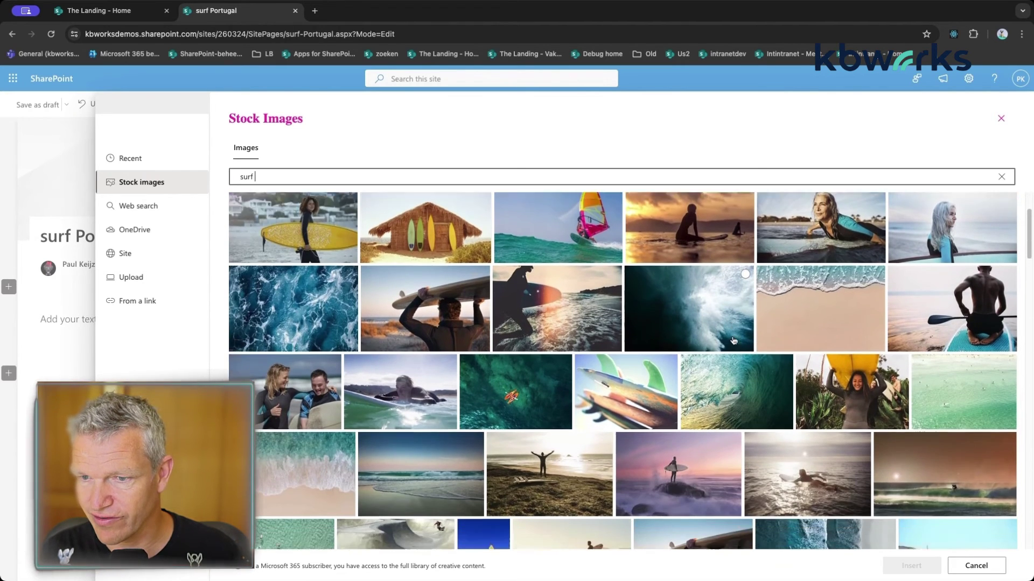
scroll(733, 340, "down", 2)
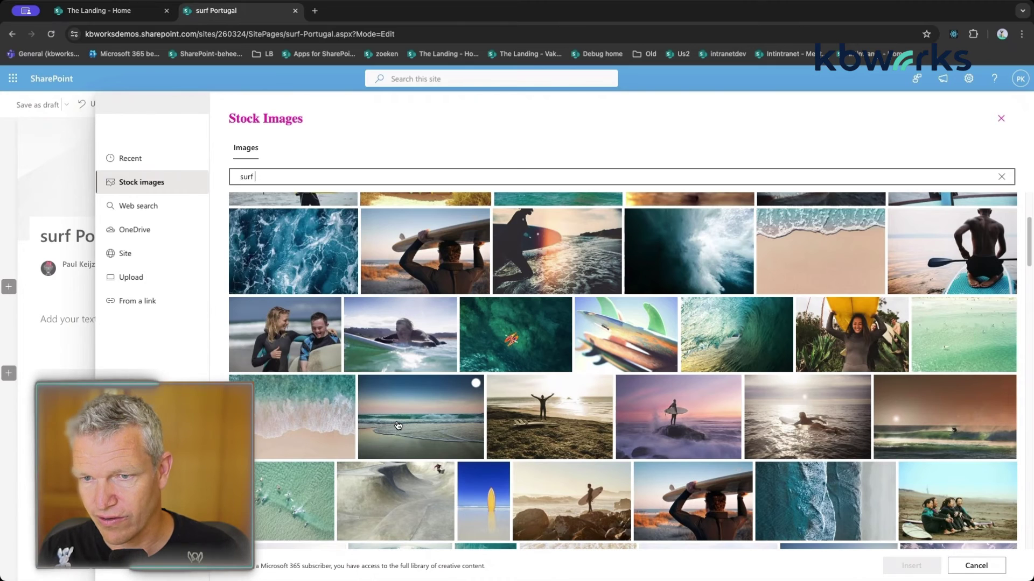
left_click(398, 426)
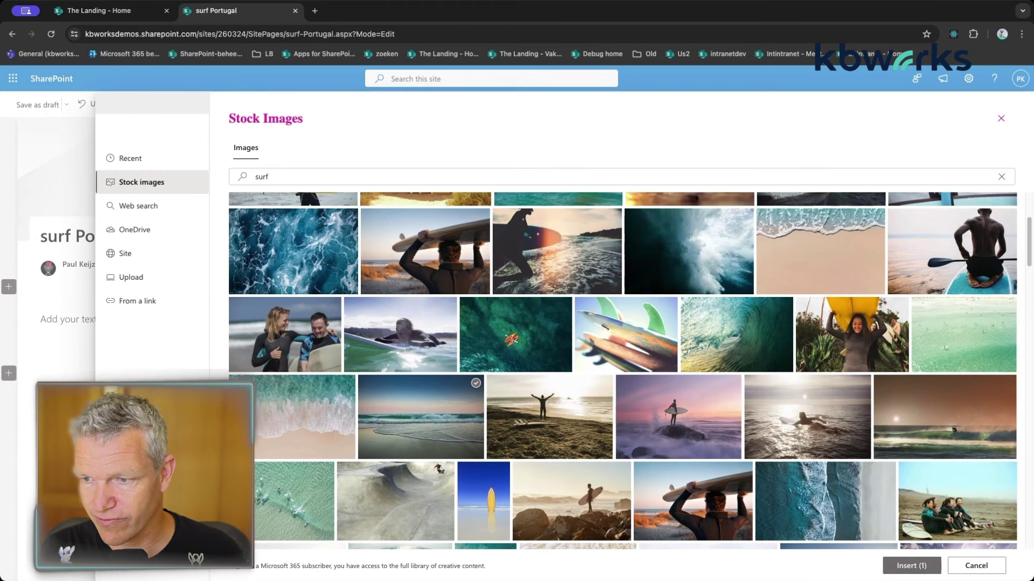
left_click(911, 568)
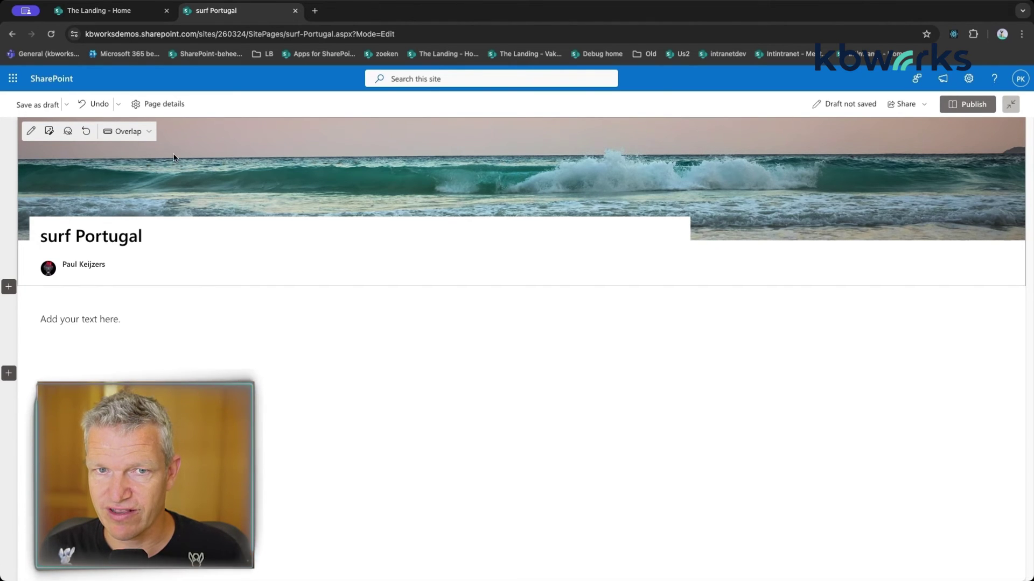
Step: Move the focal point of the banner image slightly down and to the right of its centre
left_click(68, 131)
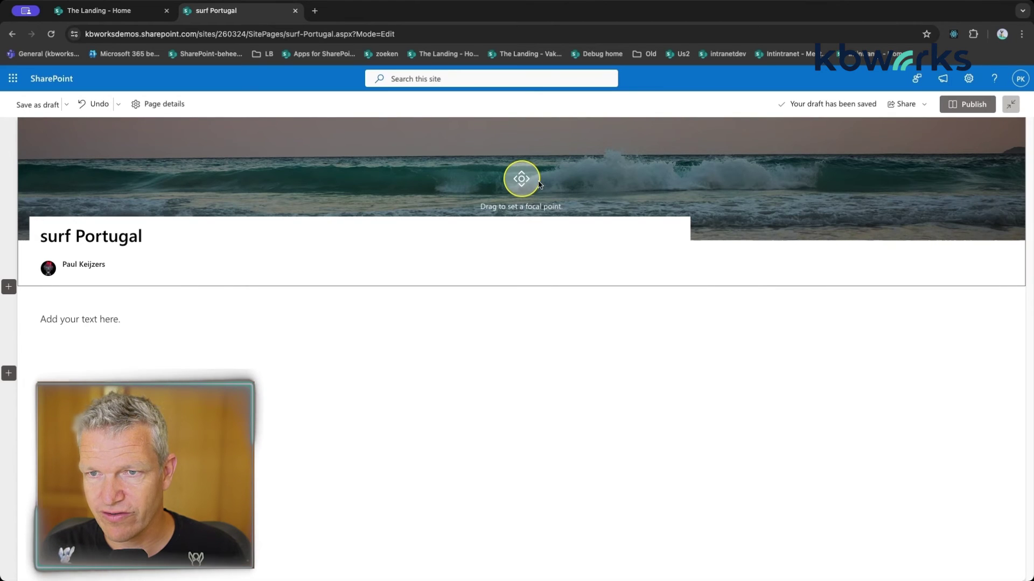
left_click_drag(528, 179, 533, 183)
left_click(219, 147)
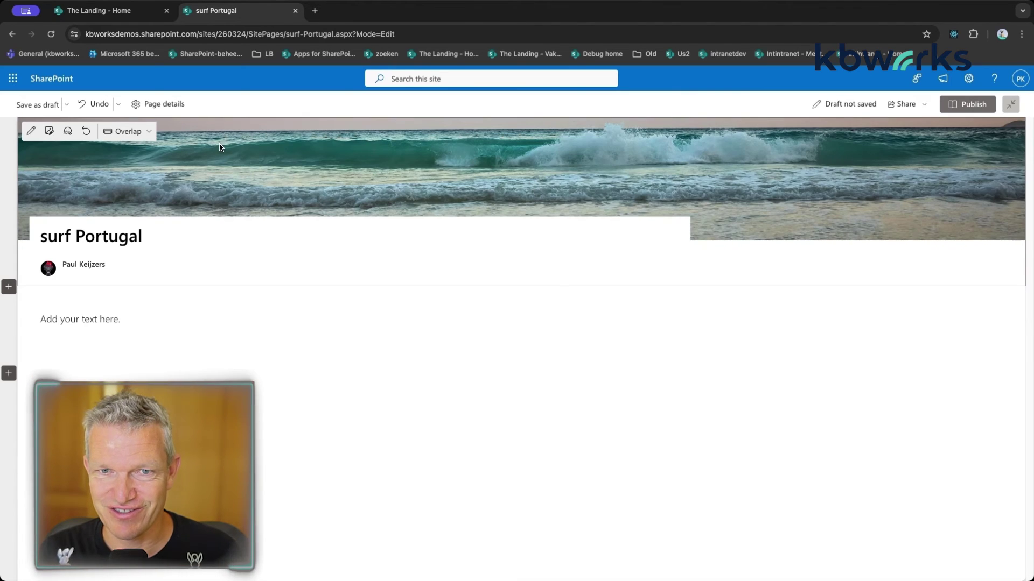
Step: Try the Image and title, Plain, Color block and Overlap layouts in turn on the page's title area
left_click(130, 140)
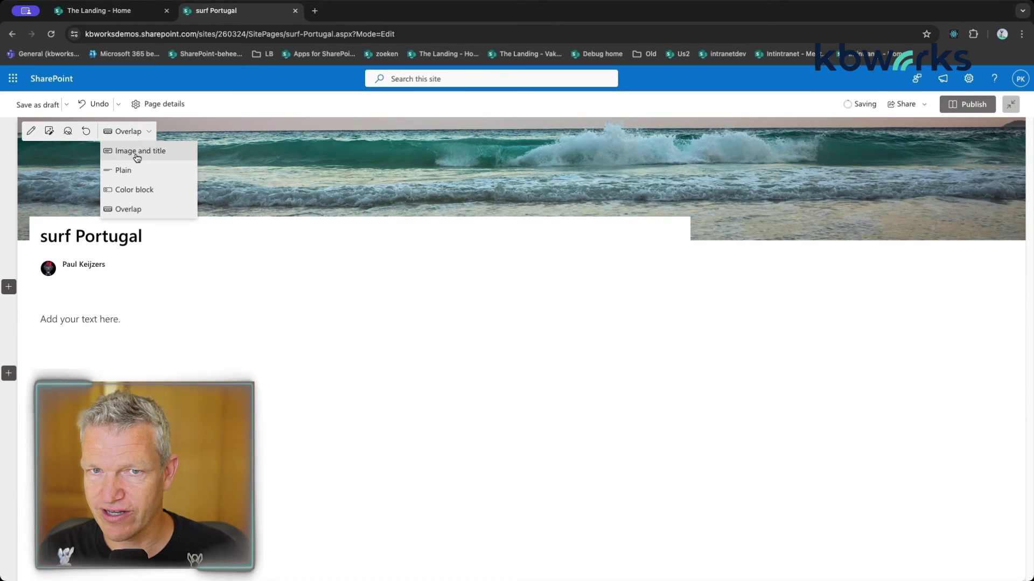
left_click(137, 153)
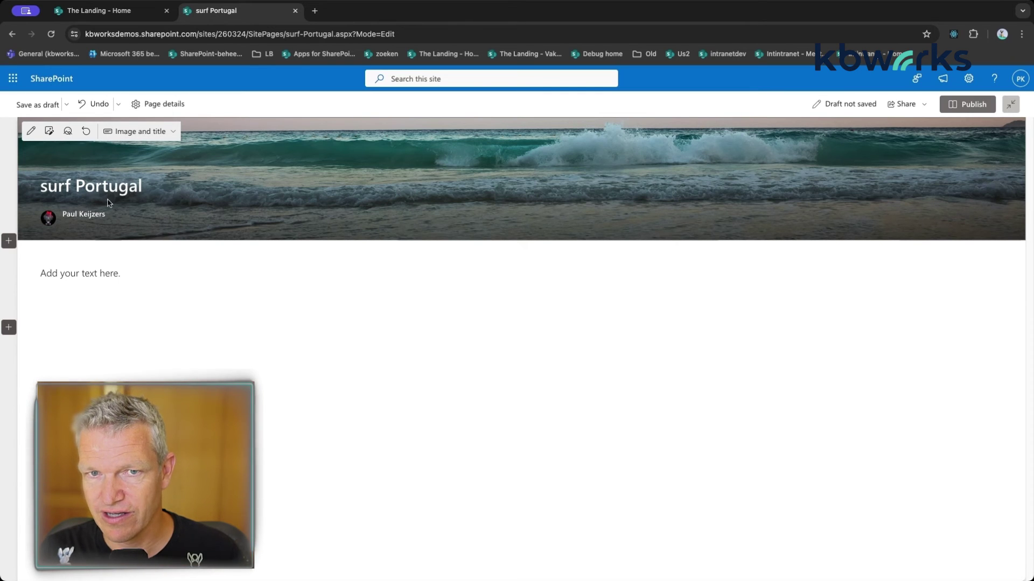
left_click(156, 134)
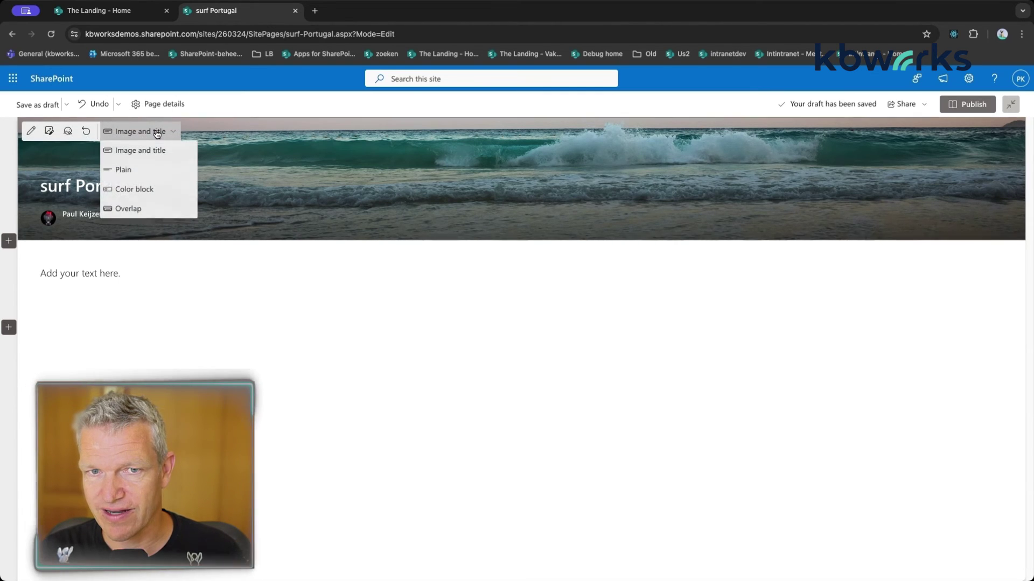
left_click(141, 170)
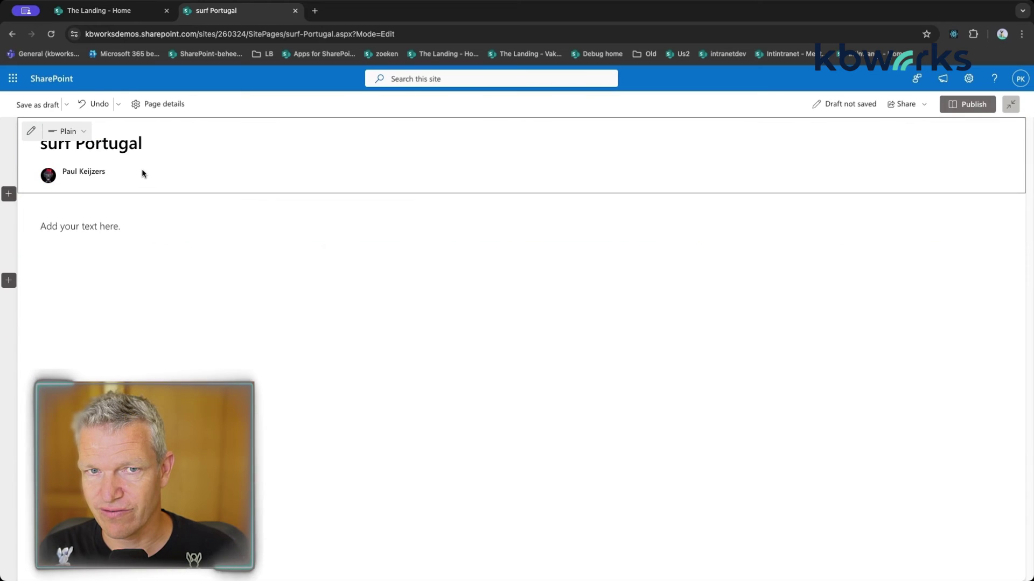
left_click(80, 131)
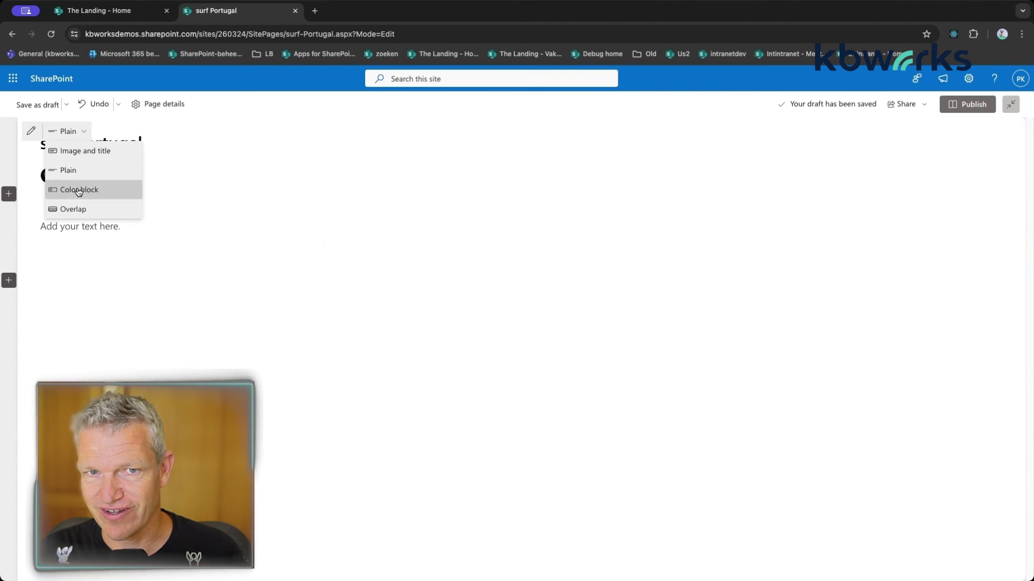
left_click(78, 190)
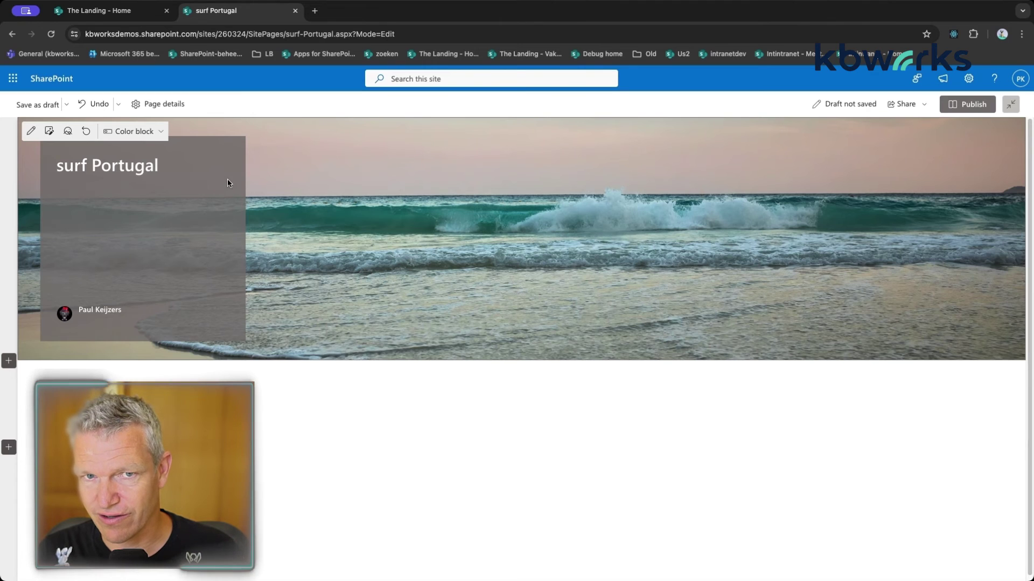
left_click(156, 139)
left_click(144, 210)
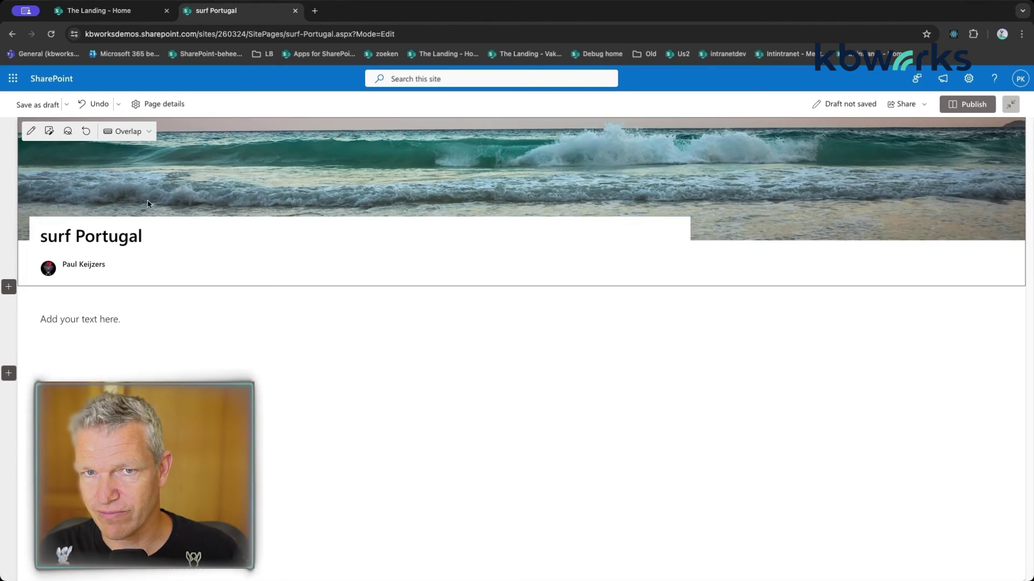
Step: Set the title area's layout to Image and title and remove the author from it
left_click(129, 131)
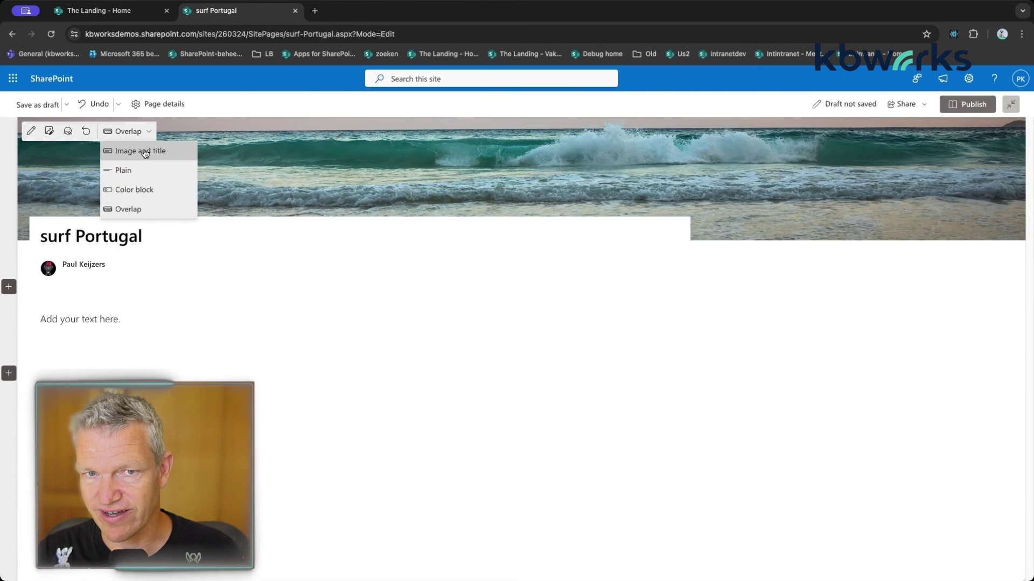
left_click(145, 152)
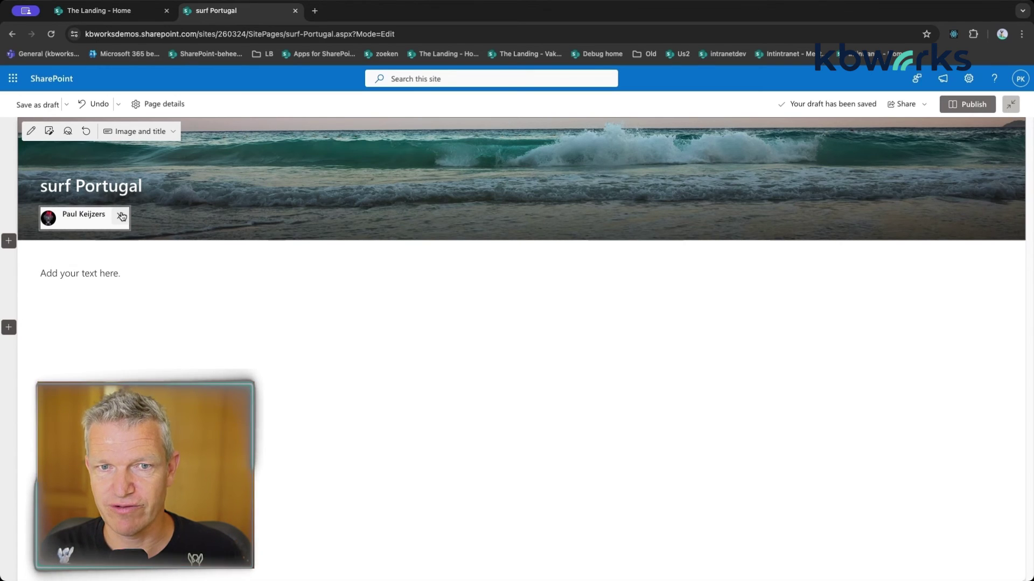
left_click(122, 216)
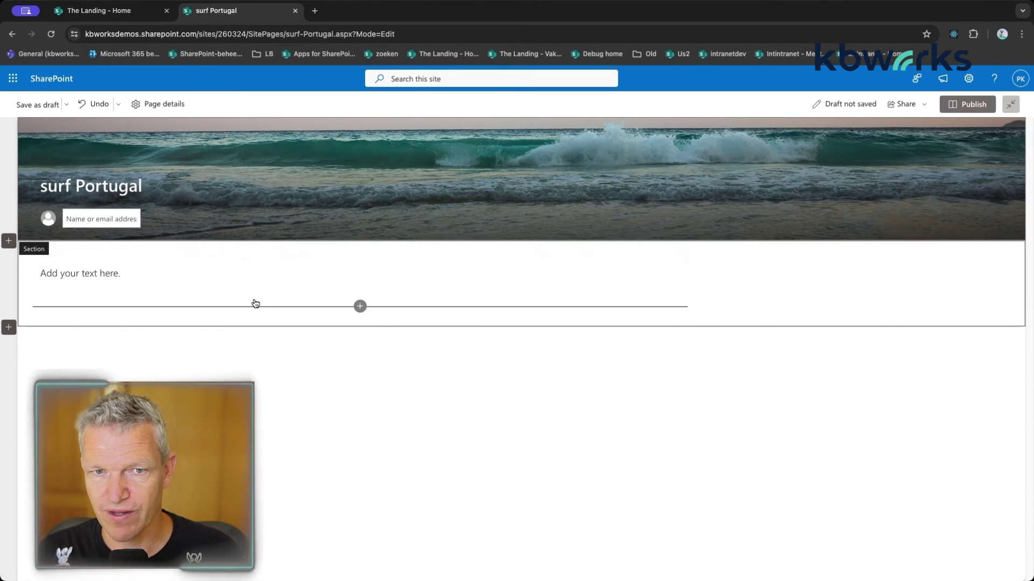
Step: Give the text section a One-third right layout and the Light blue fading to green background with an overlay opacity of 52
left_click(152, 273)
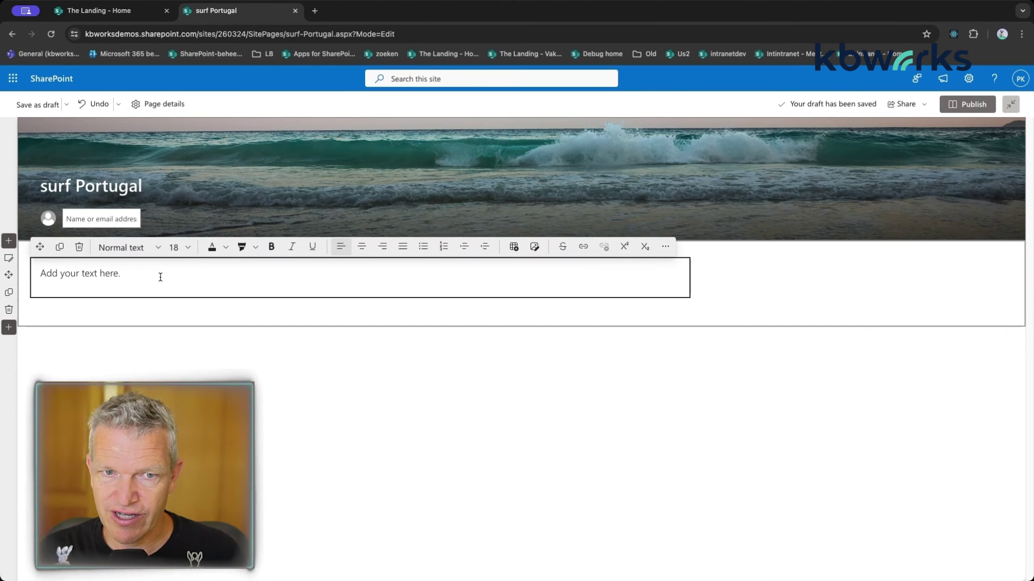
left_click(9, 259)
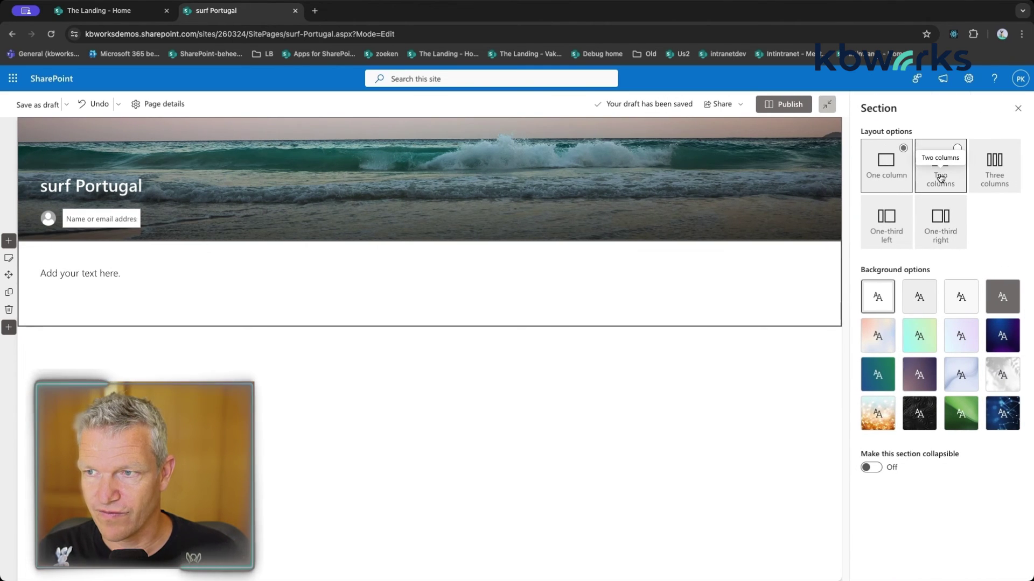
left_click(931, 224)
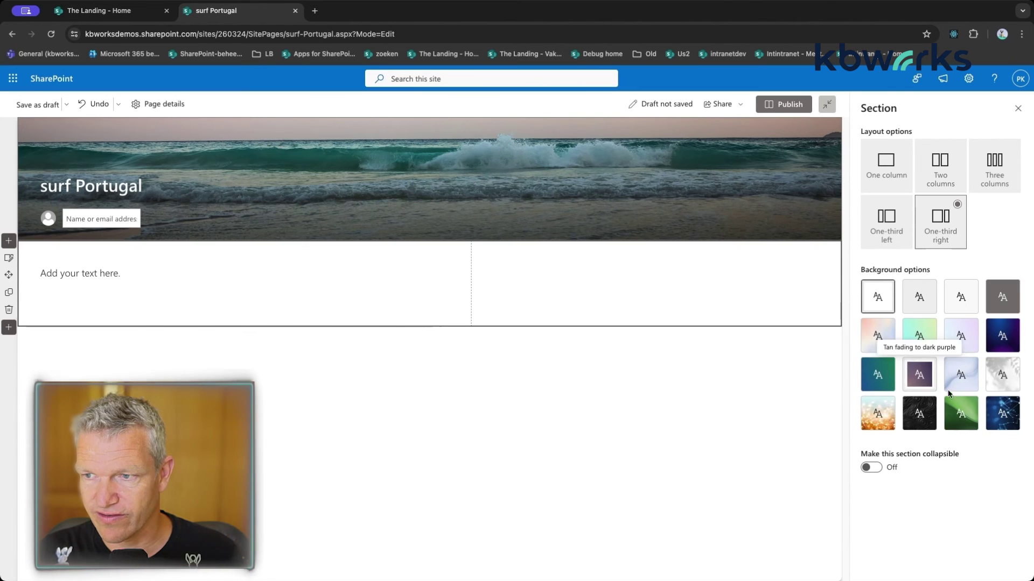
left_click(920, 335)
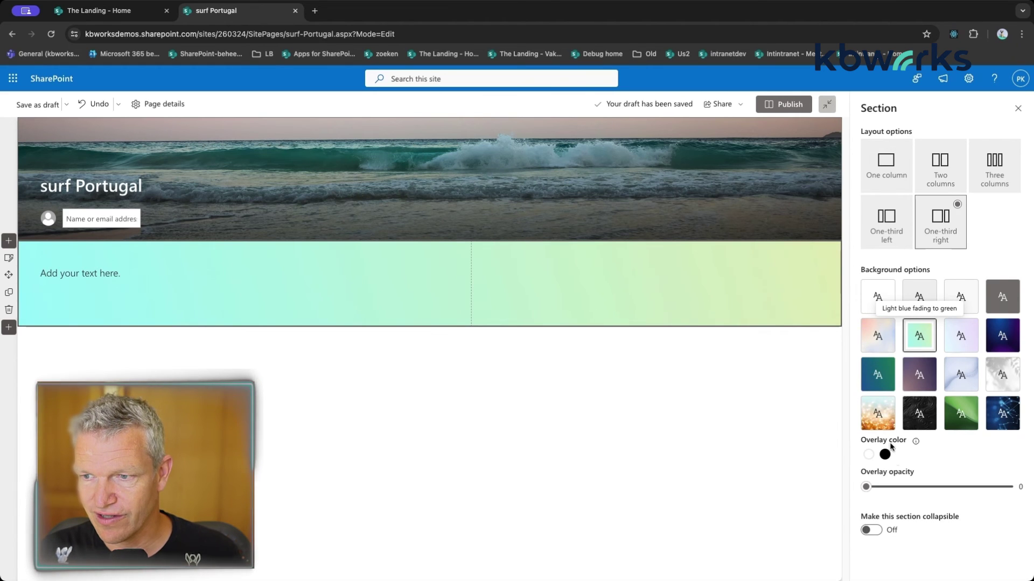
left_click_drag(869, 487, 941, 487)
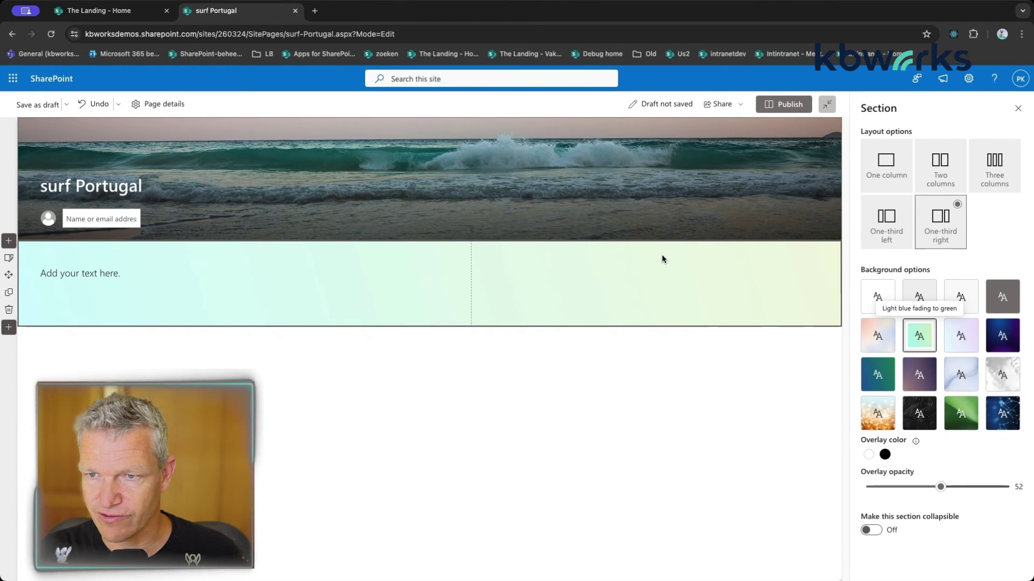
Step: Add a Weather web part to the section's narrow right column, with temperature in Celsius and Lissabon (Lisbon, Portugal) as its location
mouse_move(664, 251)
left_click(583, 249)
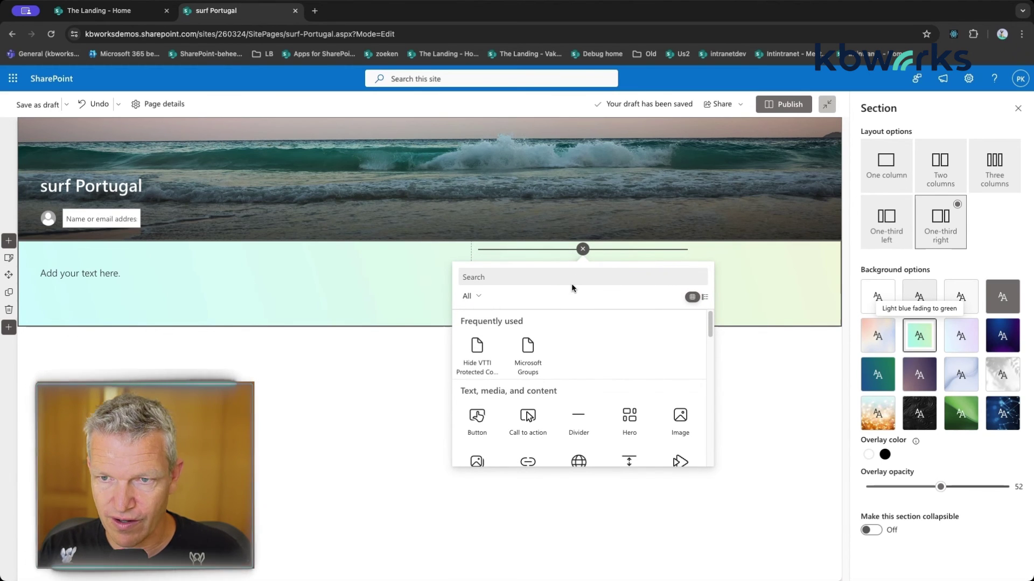
type("whe")
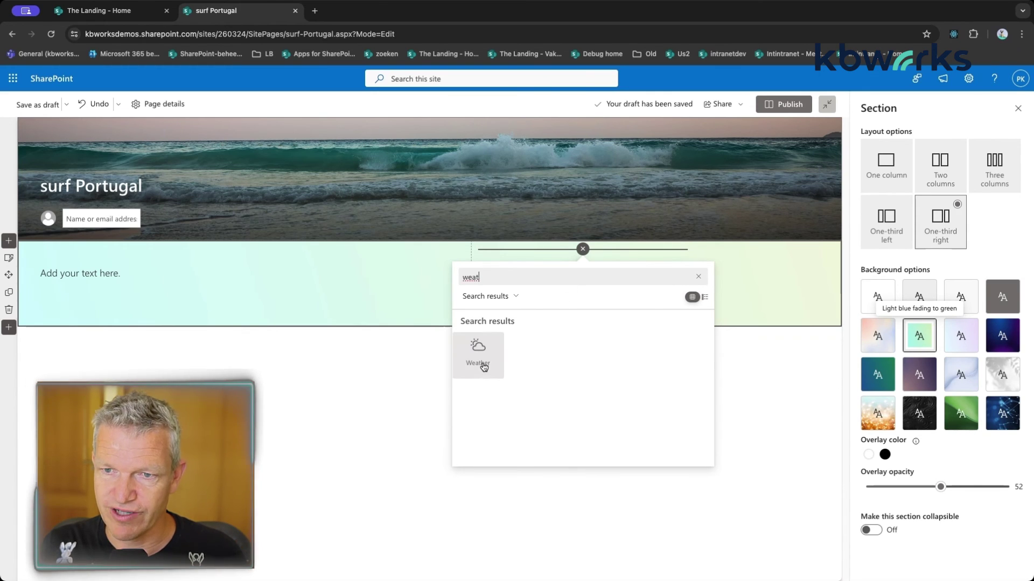
left_click(477, 352)
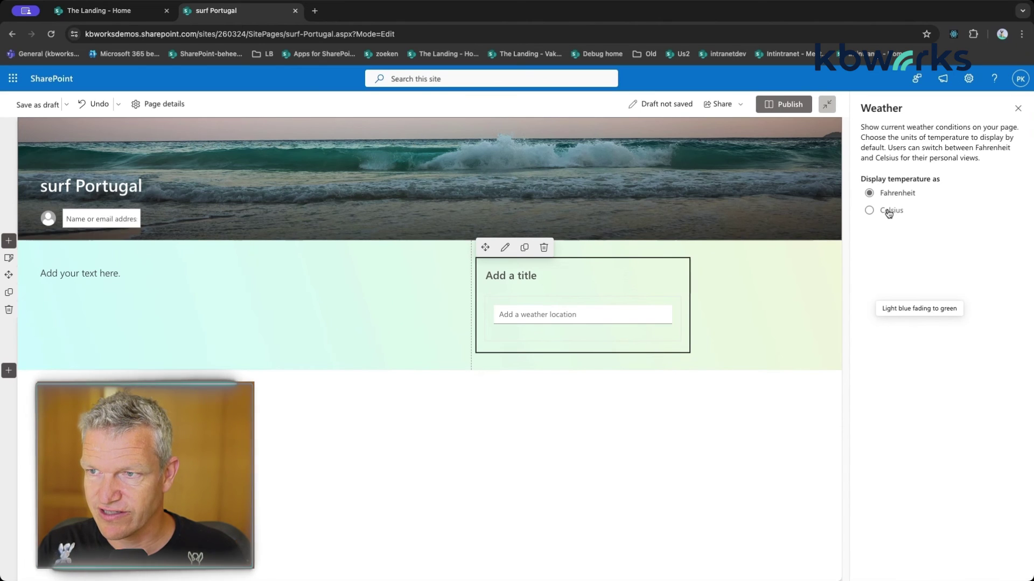
left_click(591, 317)
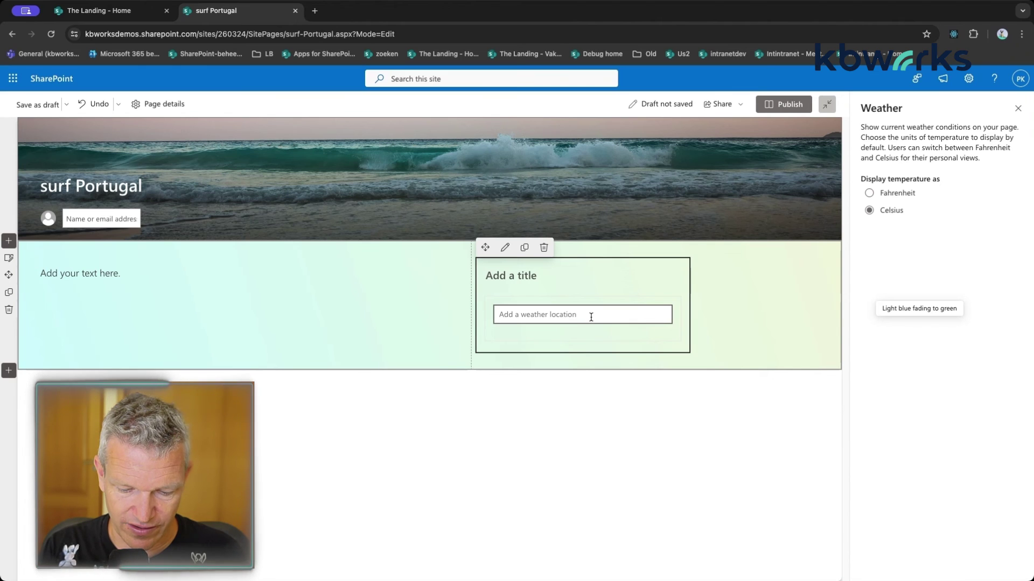
type("Lissabon")
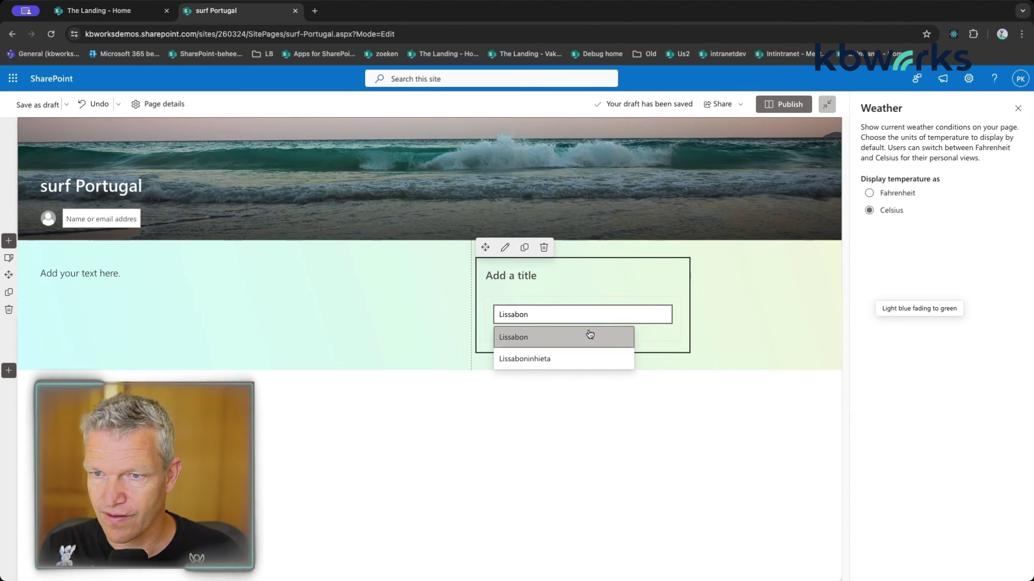
left_click(590, 331)
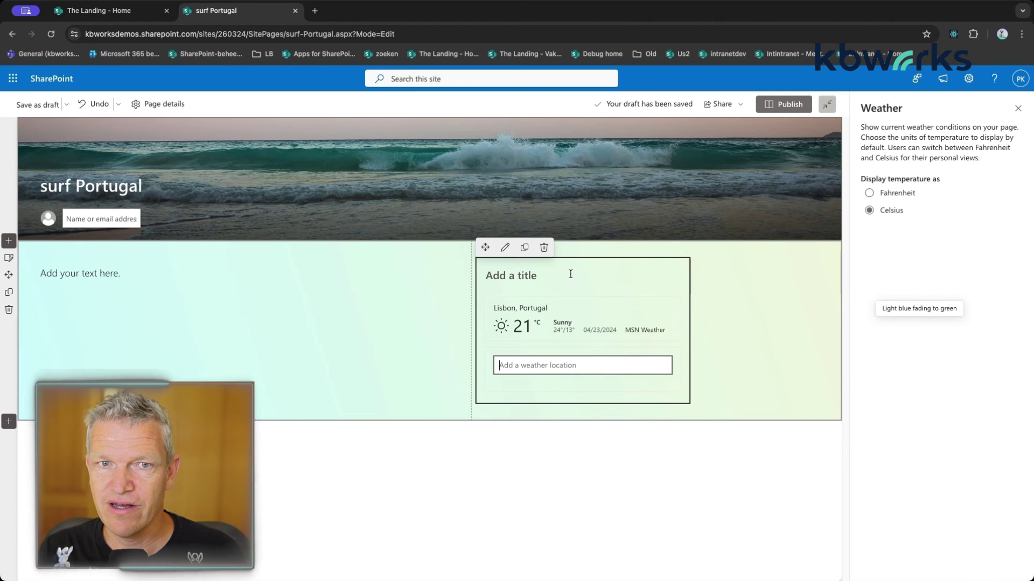
Step: Publish the surf Portugal page and dismiss the suggestions for helping others find it
mouse_move(360, 204)
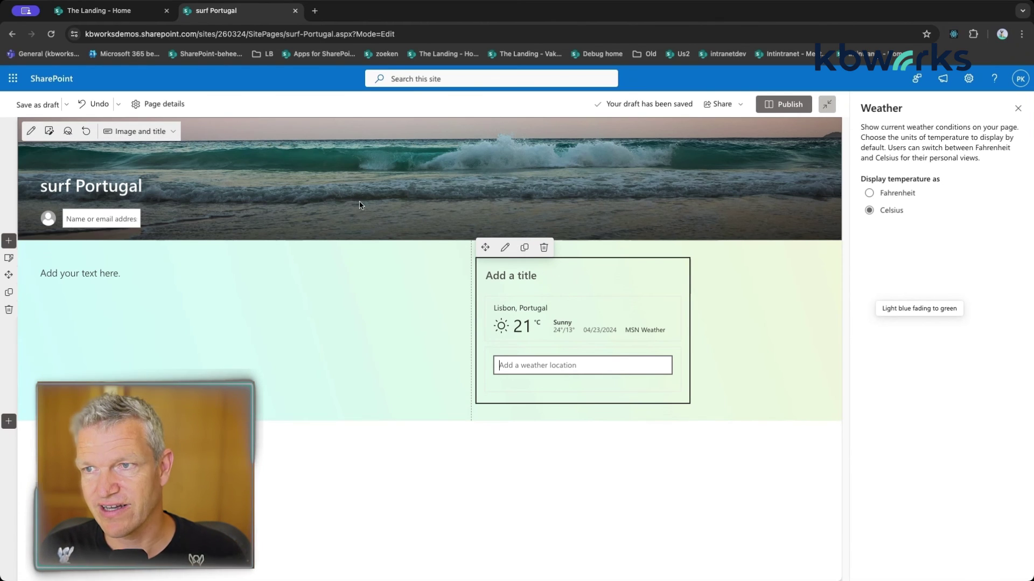
left_click(793, 105)
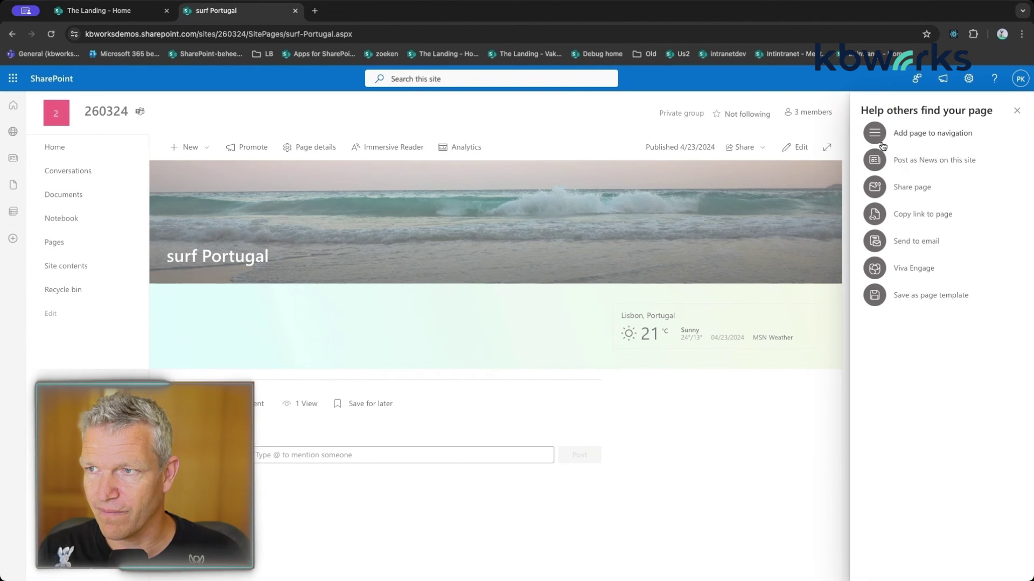
left_click(1021, 115)
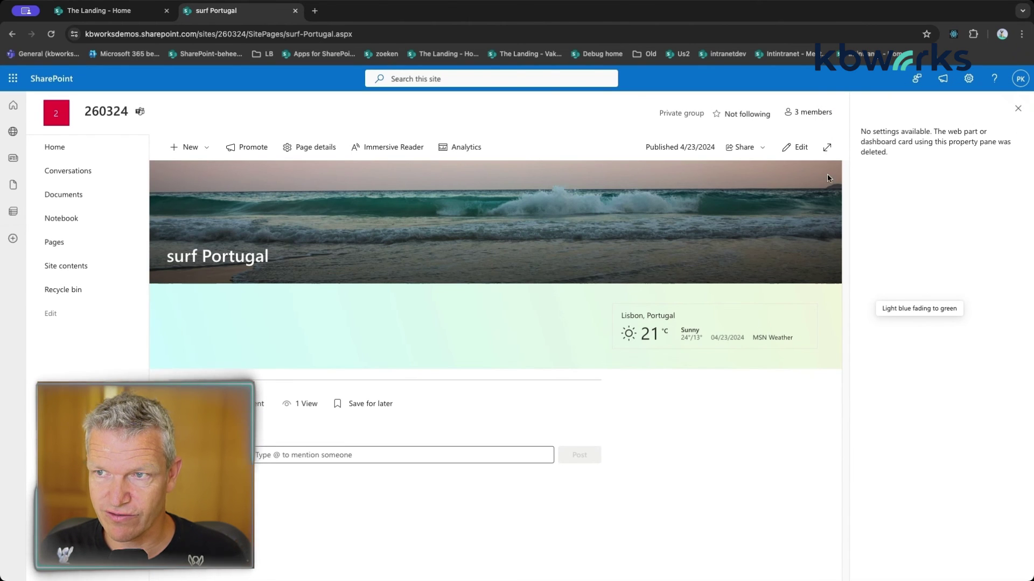
Step: Reopen the surf Portugal page for editing and save it as a page template titled "surf template"
left_click(796, 149)
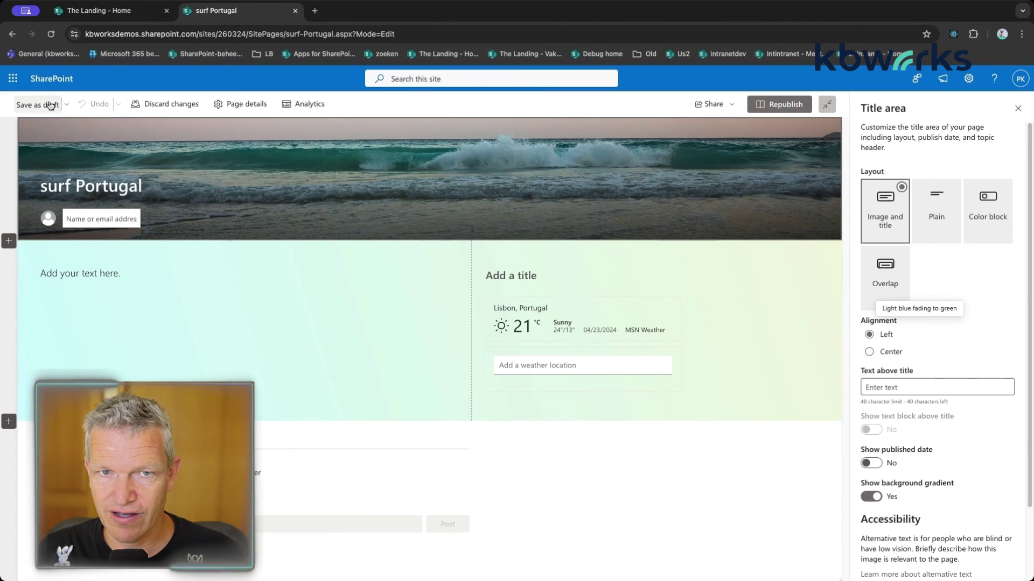
left_click(67, 107)
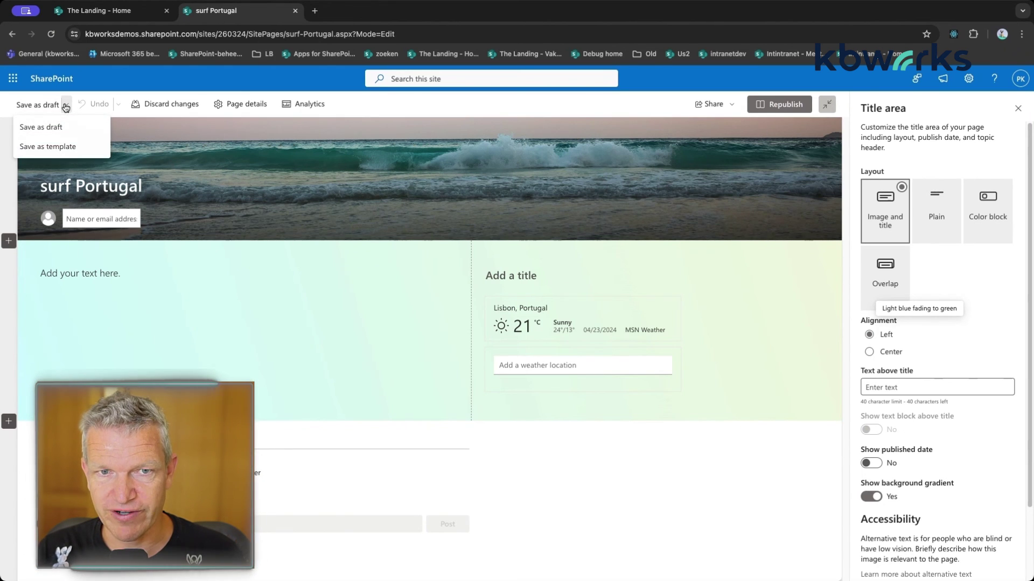
left_click(61, 146)
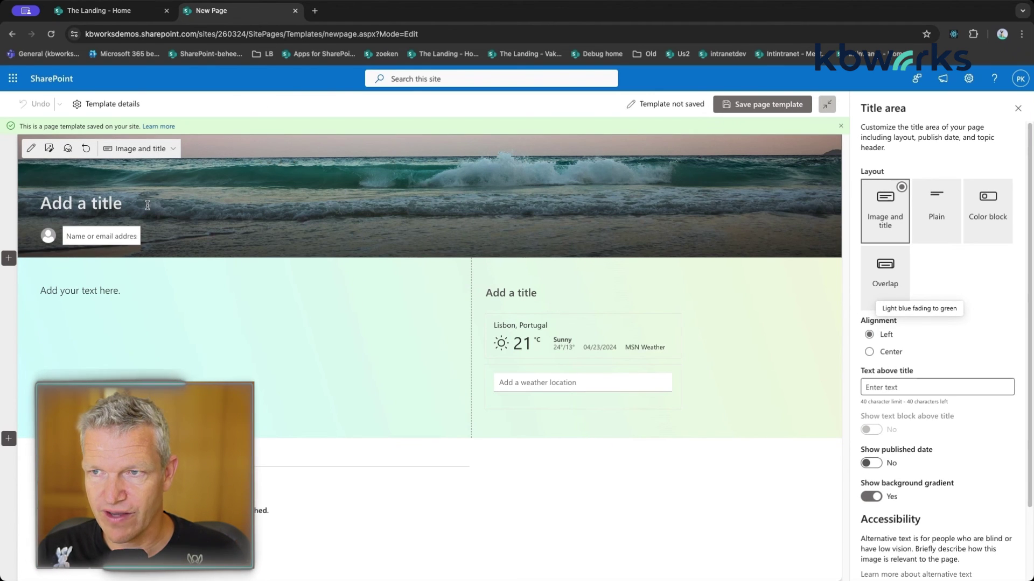
left_click(765, 106)
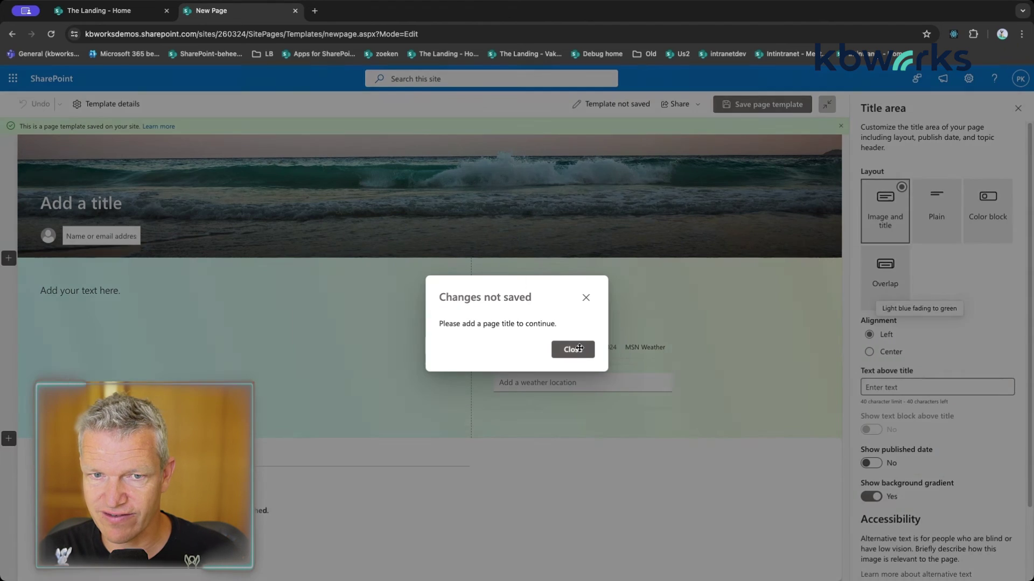
left_click(578, 350)
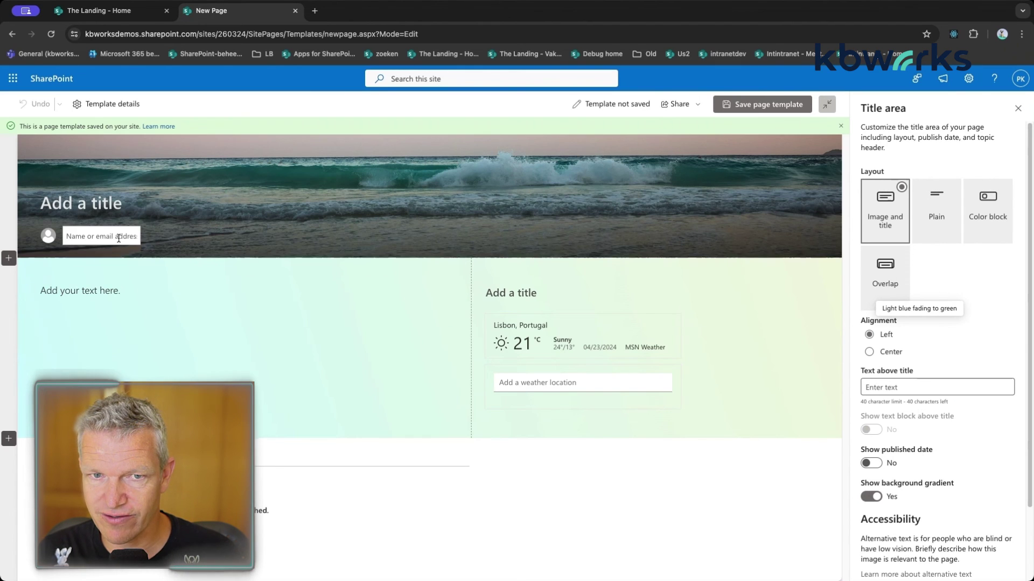
left_click(57, 201)
type("surf template")
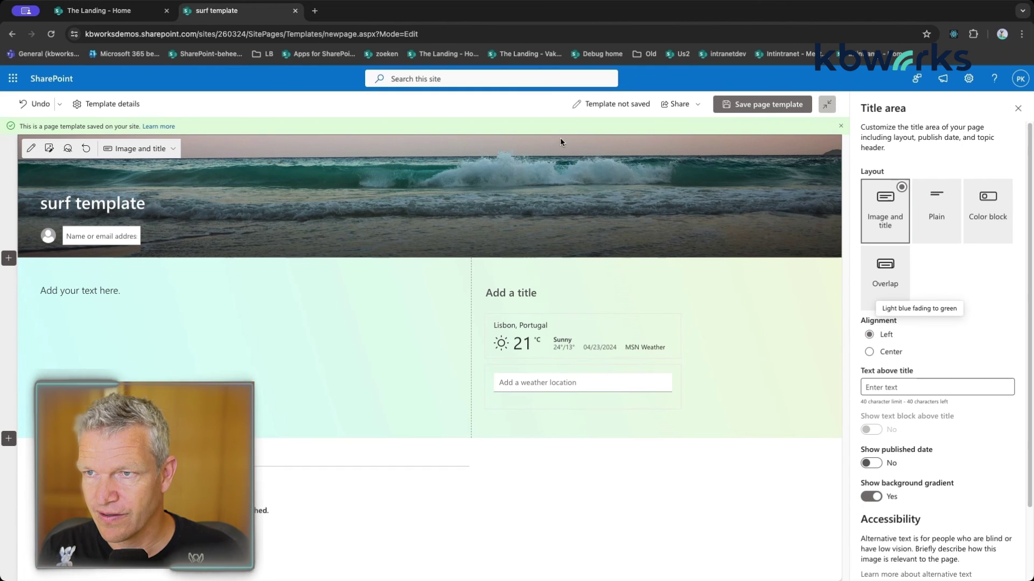
left_click(770, 105)
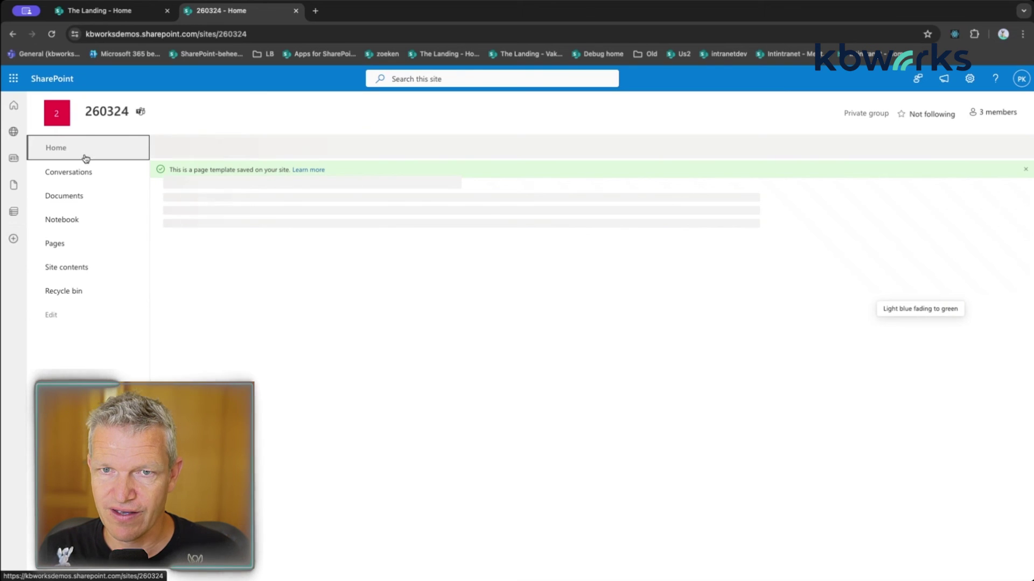
Step: From the site's home page, make the saved surf template the default selection for new pages, without creating a page
left_click(197, 152)
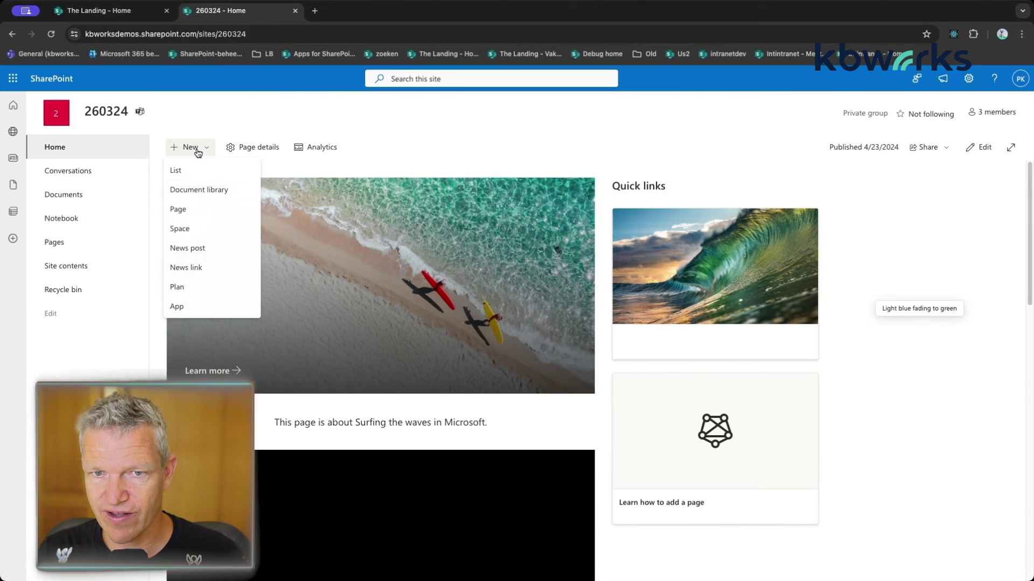
left_click(188, 210)
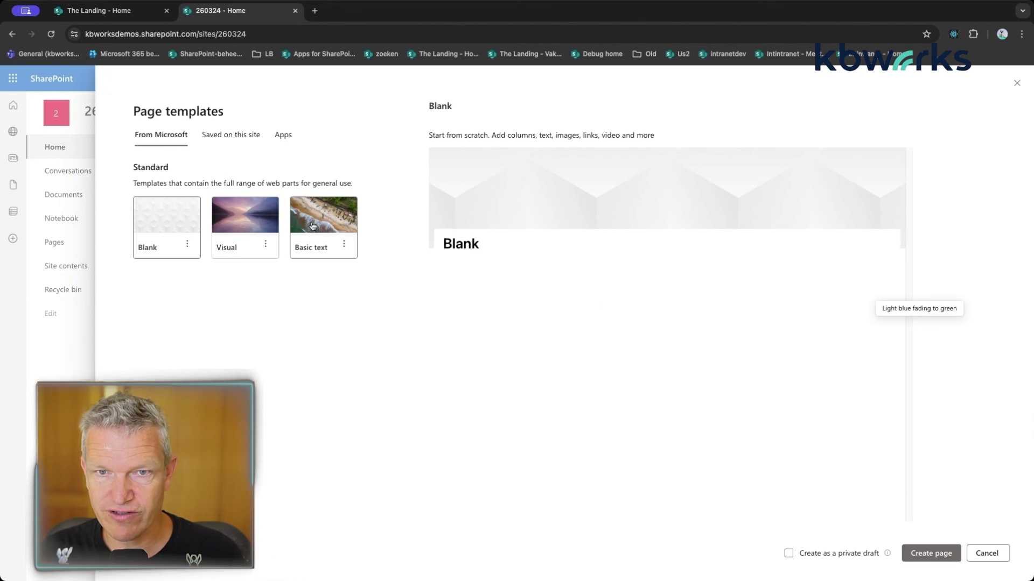
left_click(228, 143)
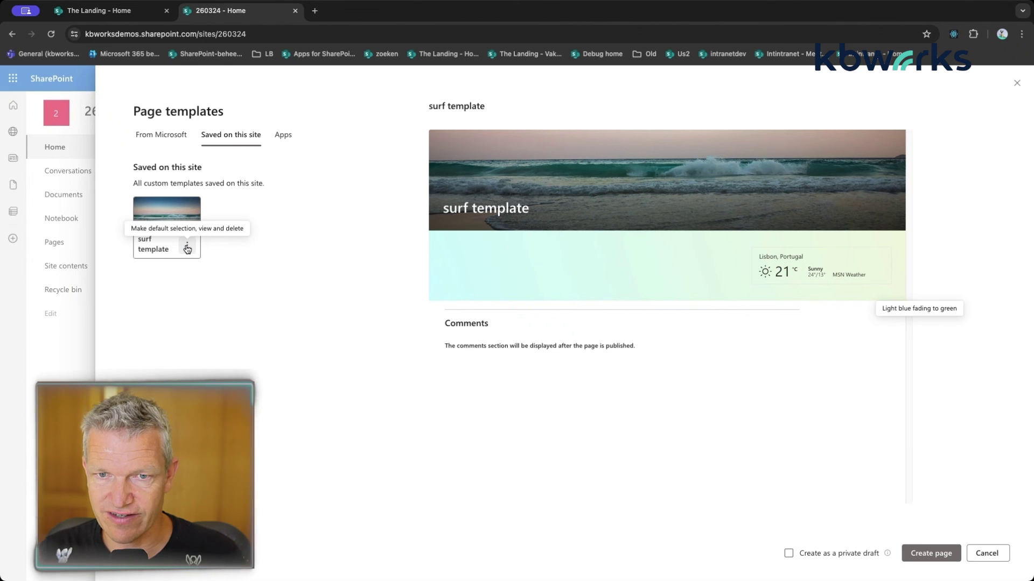
left_click(187, 249)
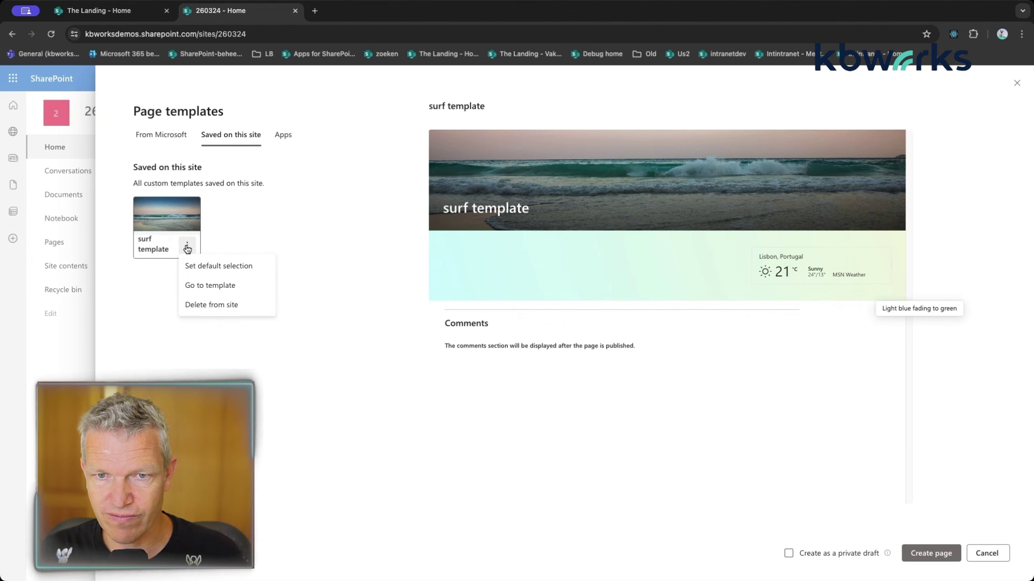
left_click(214, 268)
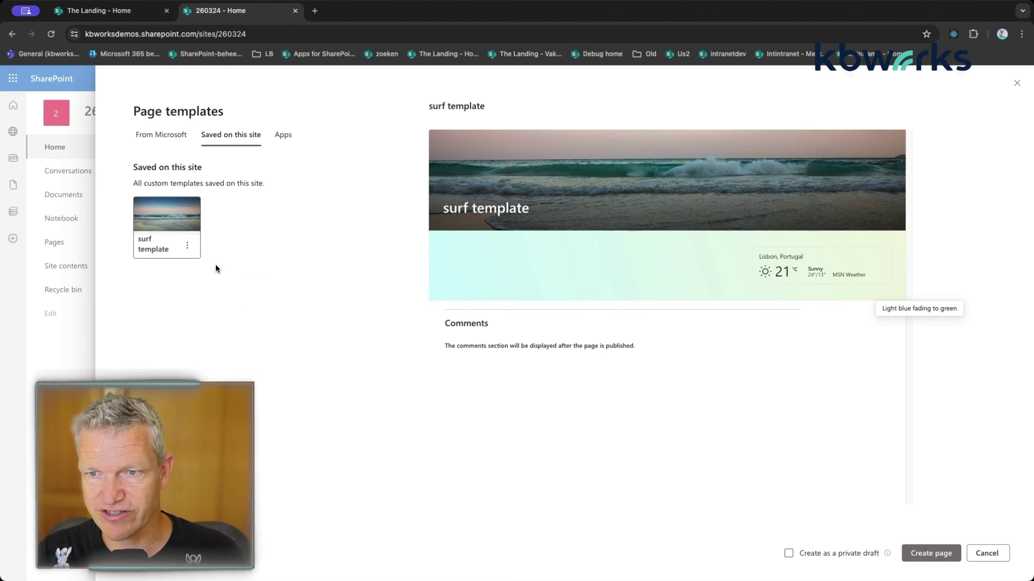
left_click(528, 354)
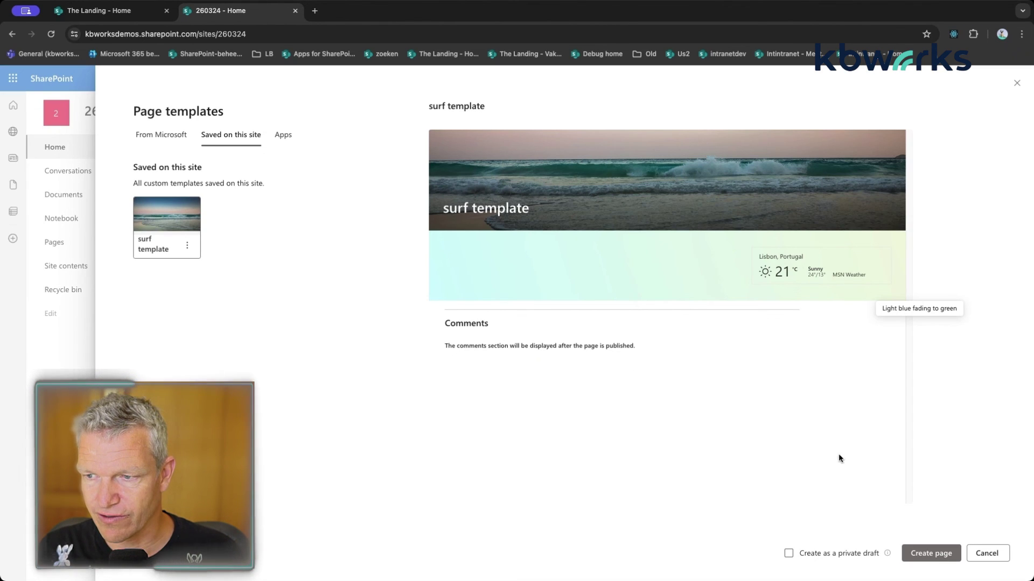
left_click(988, 553)
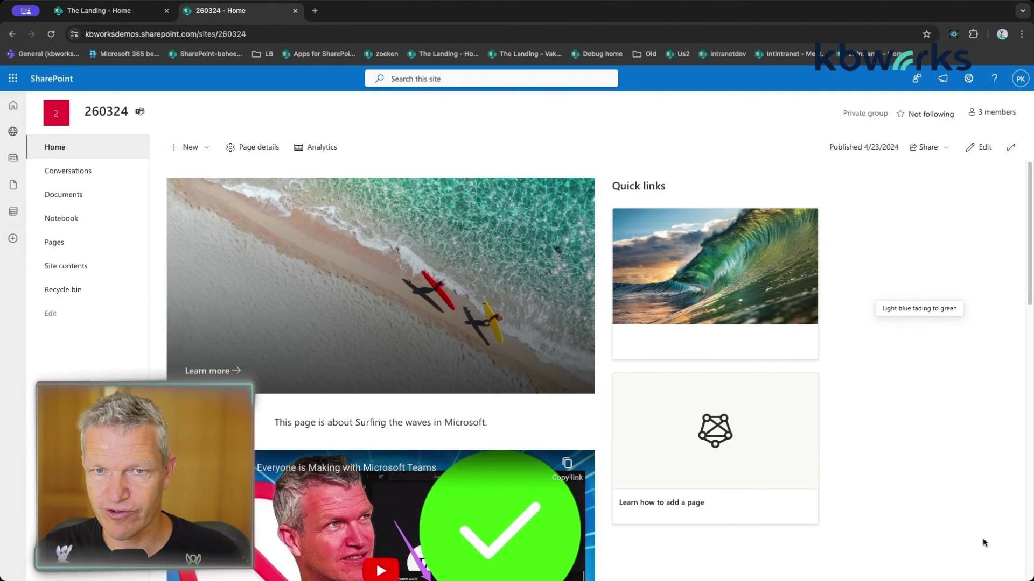
Step: Create a new page from the site's surf template
left_click(183, 151)
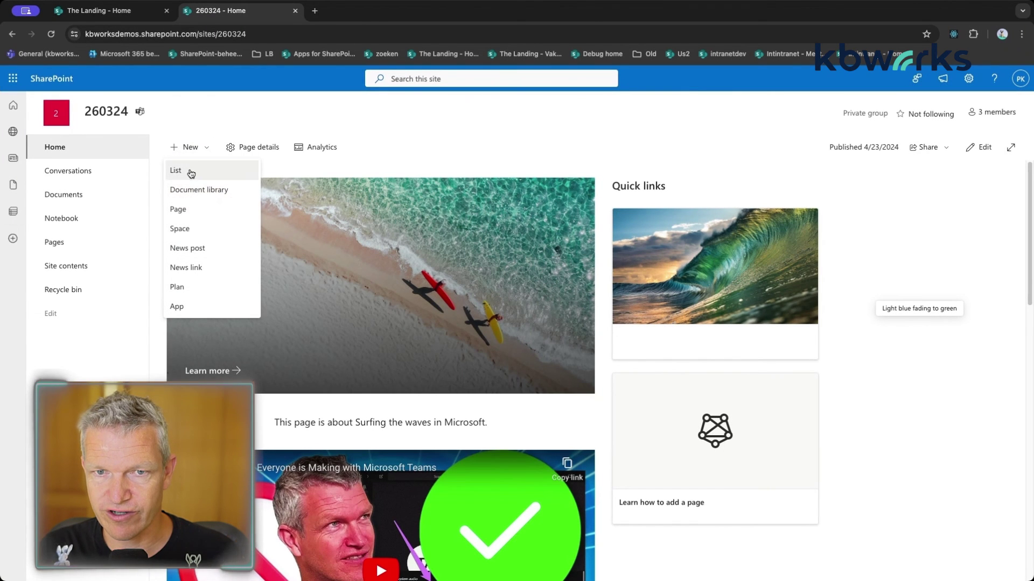
left_click(193, 207)
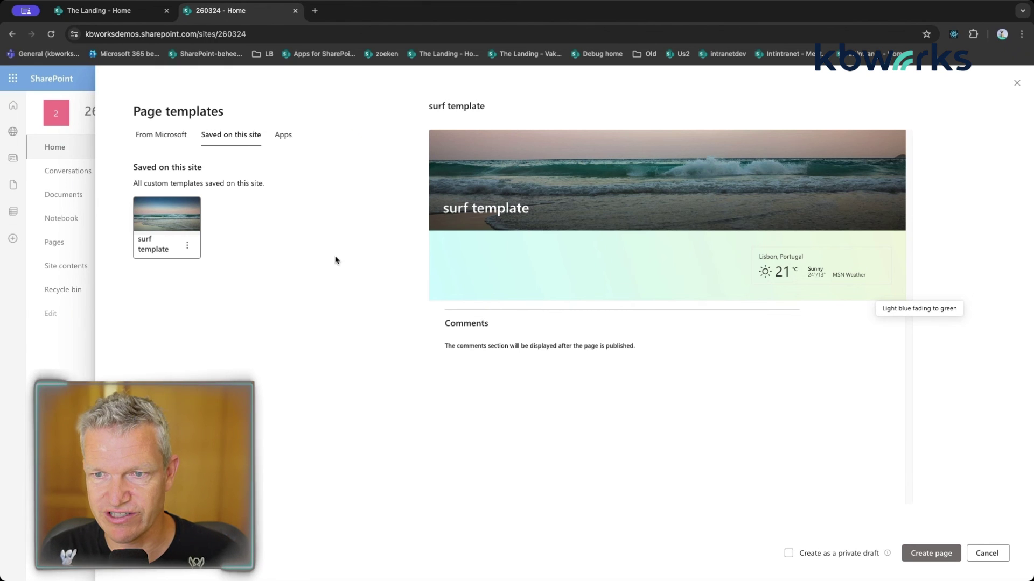
left_click(934, 553)
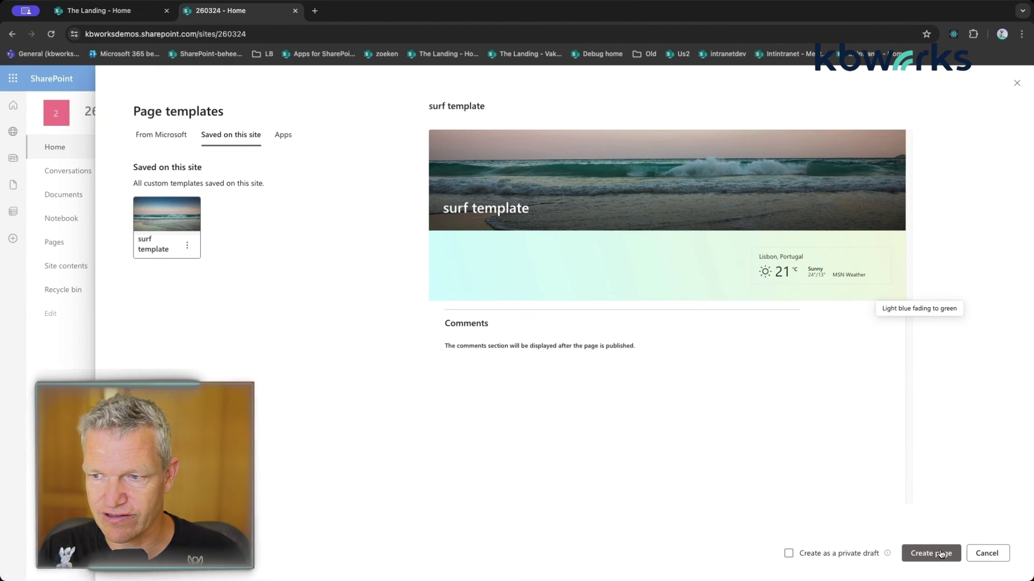